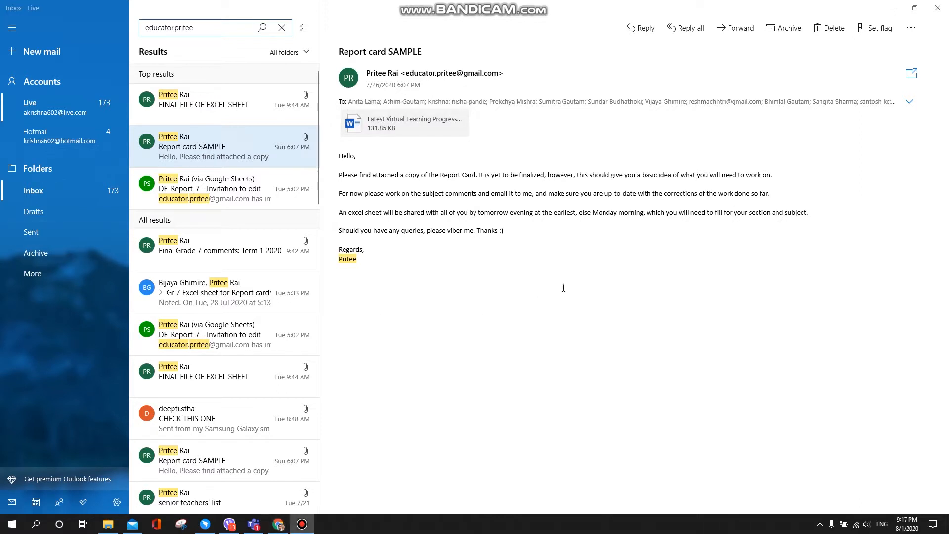
- Open the Word report card attached to the e-mail and look through its pages
{"action": "left_click", "coordinate": [403, 127]}
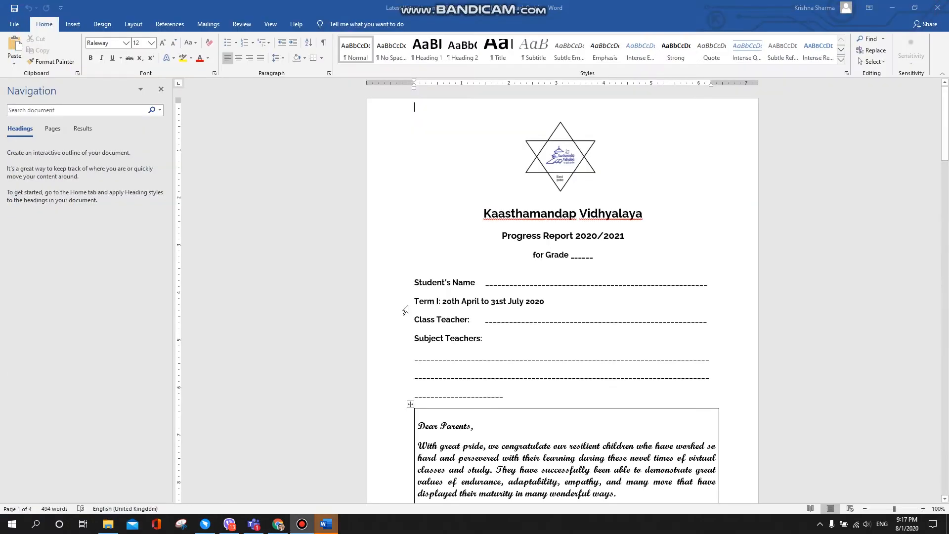
{"action": "scroll", "coordinate": [454, 227], "scroll_direction": "down", "scroll_amount": 5}
{"action": "scroll", "coordinate": [465, 232], "scroll_direction": "down", "scroll_amount": 3}
{"action": "scroll", "coordinate": [466, 233], "scroll_direction": "up", "scroll_amount": 8}
- Move the school logo below the Kaasthamandap Vidhyalaya title and insert a blank line between the title and the logo
{"action": "left_click", "coordinate": [565, 165]}
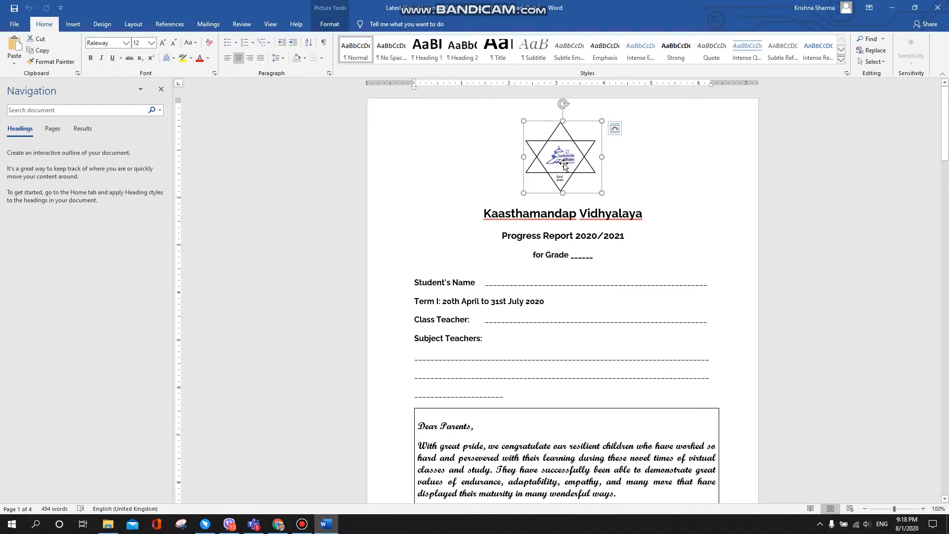
{"action": "left_click_drag", "start_coordinate": [564, 165], "coordinate": [575, 228]}
{"action": "left_click", "coordinate": [484, 155]}
{"action": "key", "text": "ctrl+a"}
{"action": "left_click", "coordinate": [497, 154]}
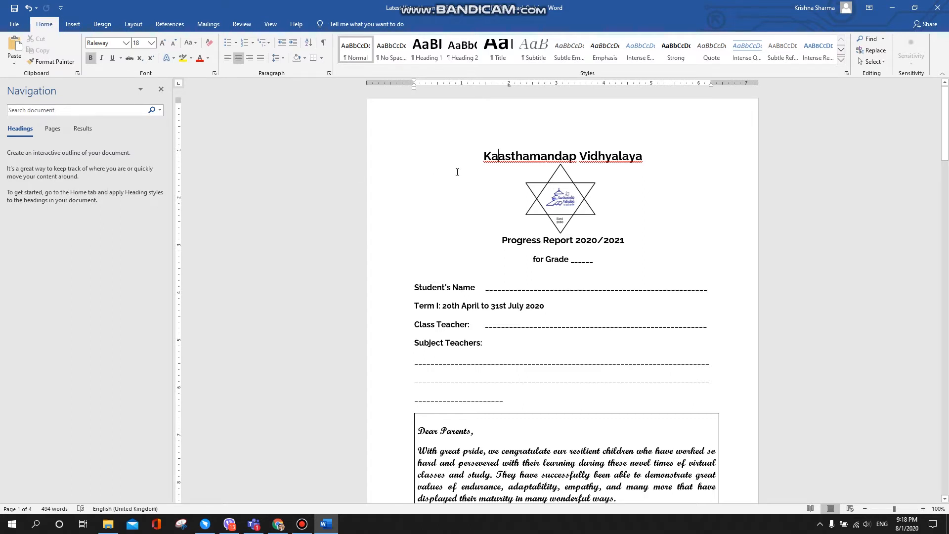
{"action": "left_click", "coordinate": [647, 153]}
{"action": "key", "text": "Return"}
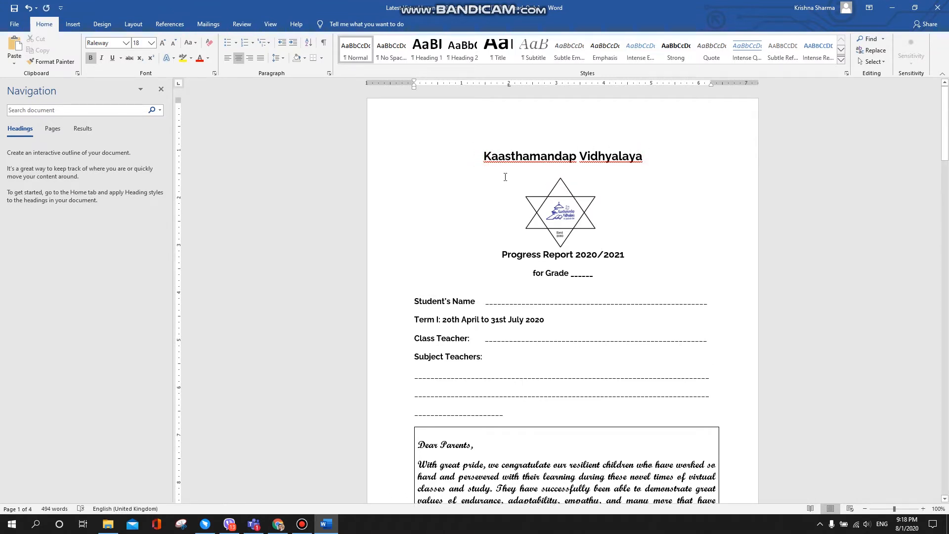
- Apply the Heading 1 style to the Kaasthamandap Vidhyalaya title and center it
{"action": "left_click", "coordinate": [482, 155]}
{"action": "left_click_drag", "start_coordinate": [491, 154], "coordinate": [644, 157]}
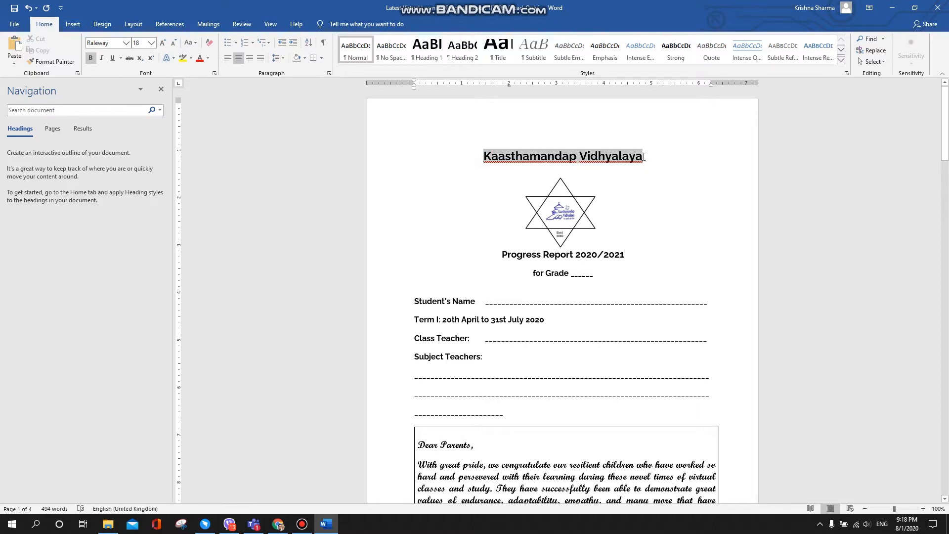
{"action": "left_click", "coordinate": [434, 52]}
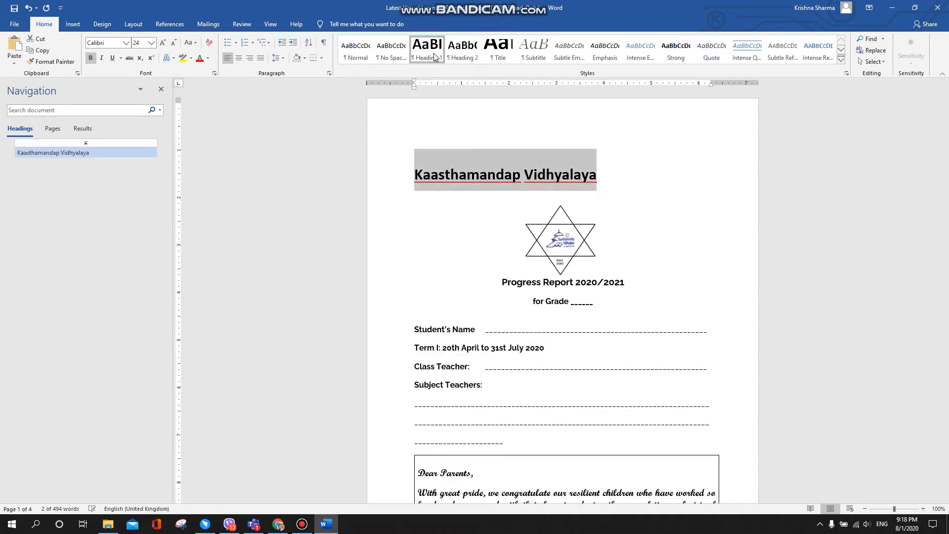
{"action": "left_click", "coordinate": [240, 59]}
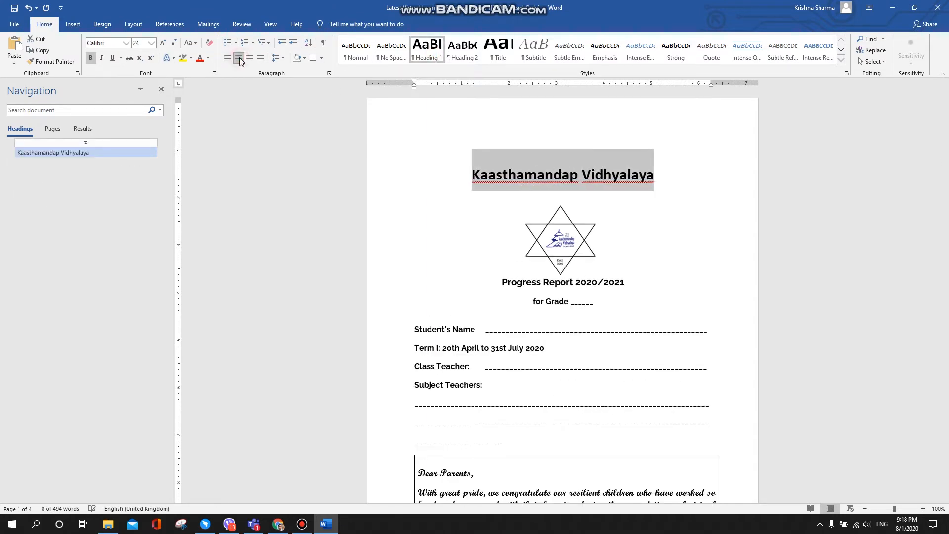
{"action": "left_click", "coordinate": [442, 242]}
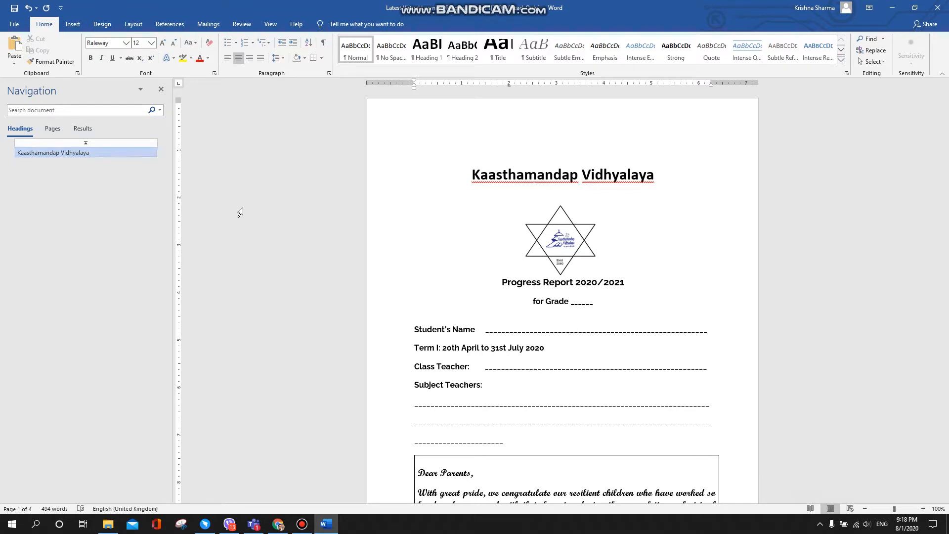
- Connect the mail merge to the existing workbook DE_Report_6 1 in Downloads, using its Section A$ table with column headers in the first row
{"action": "scroll", "coordinate": [392, 307], "scroll_direction": "down", "scroll_amount": 1}
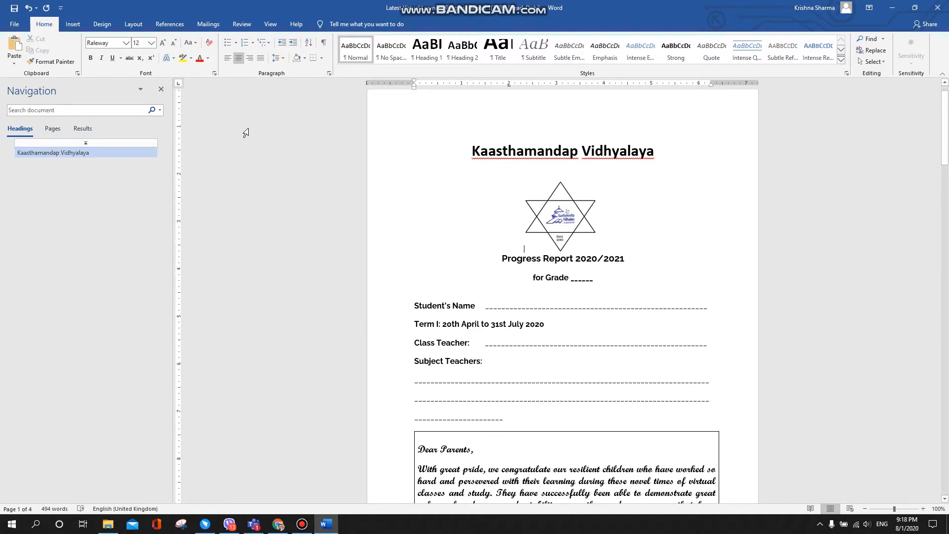
{"action": "left_click", "coordinate": [209, 24]}
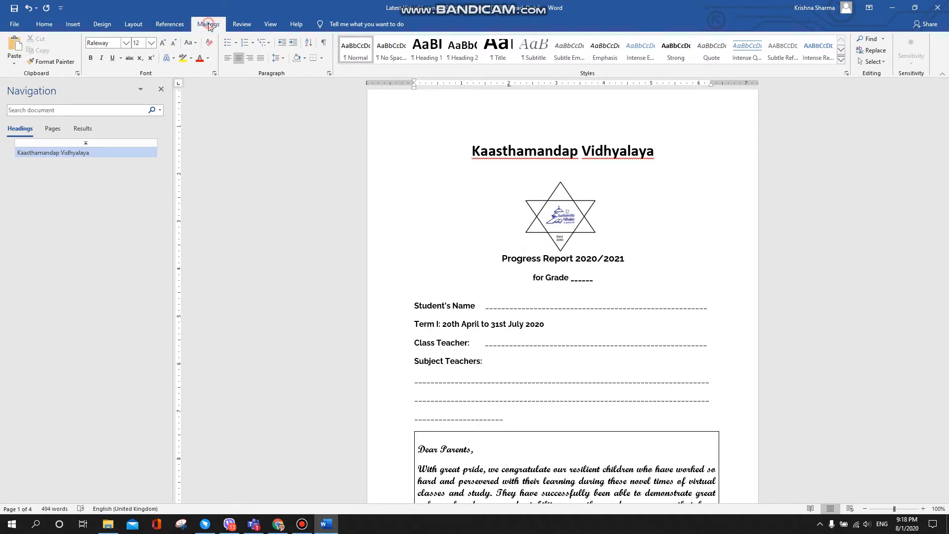
{"action": "left_click", "coordinate": [108, 65]}
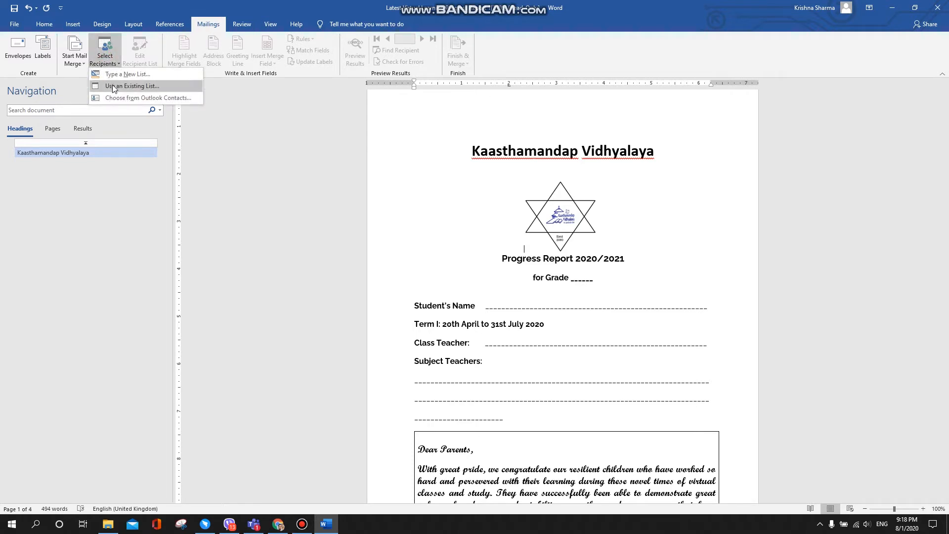
{"action": "left_click", "coordinate": [113, 87]}
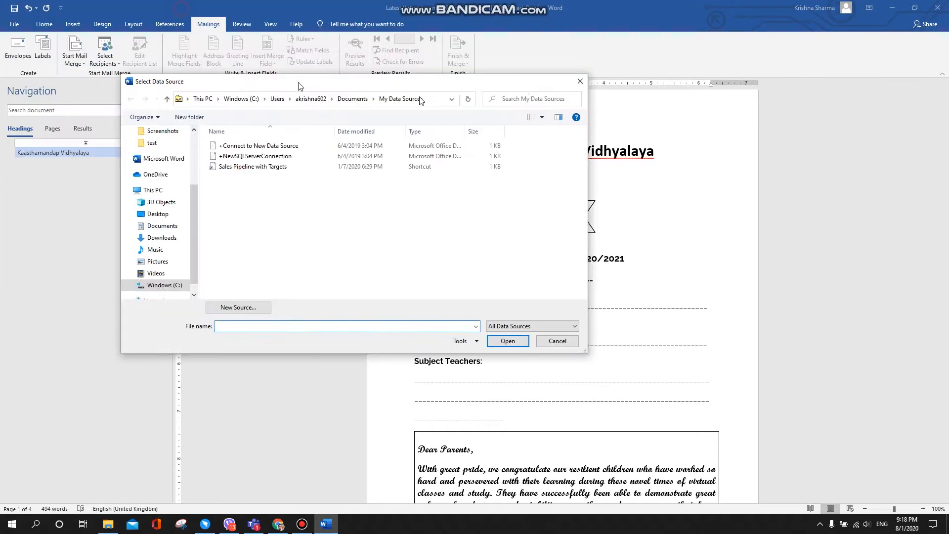
{"action": "scroll", "coordinate": [286, 235], "scroll_direction": "up", "scroll_amount": 3}
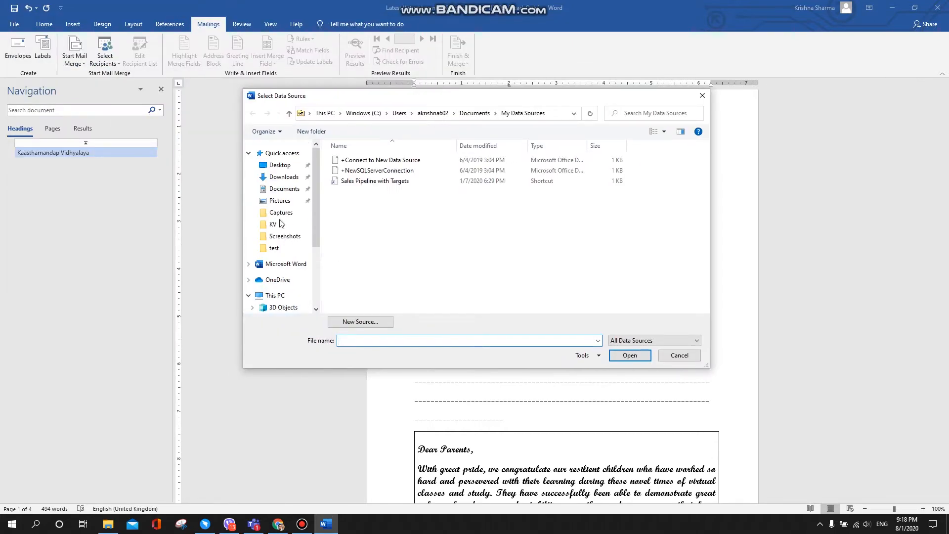
{"action": "left_click", "coordinate": [285, 177]}
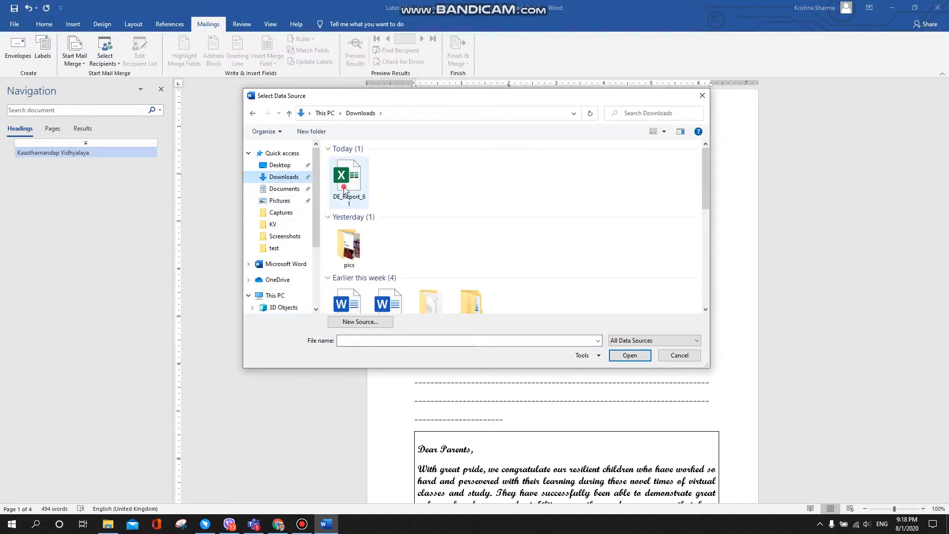
{"action": "left_click", "coordinate": [344, 189]}
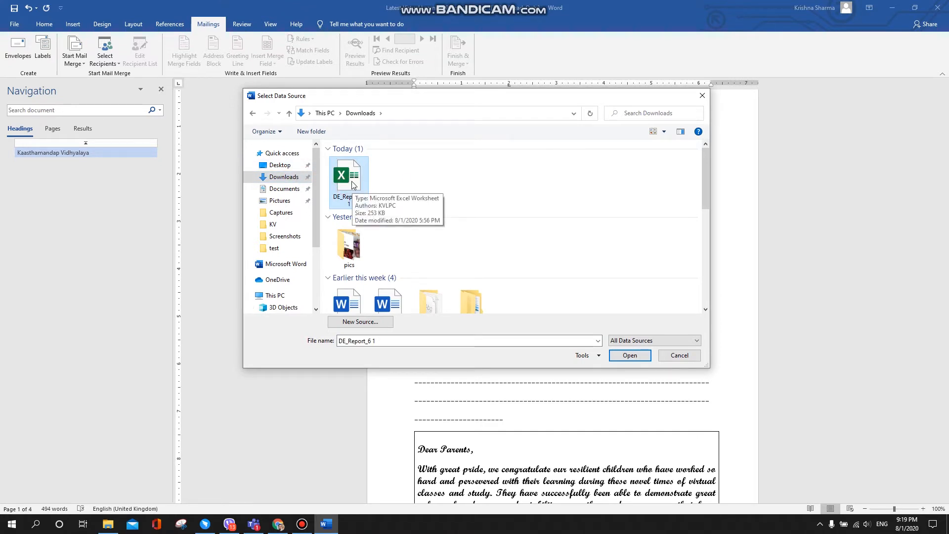
{"action": "double_click", "coordinate": [352, 180]}
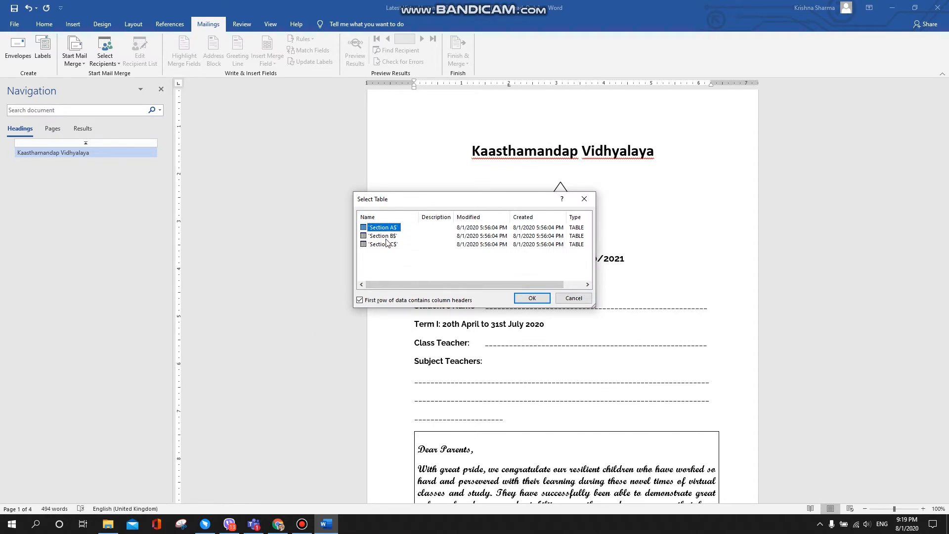
{"action": "left_click", "coordinate": [532, 298]}
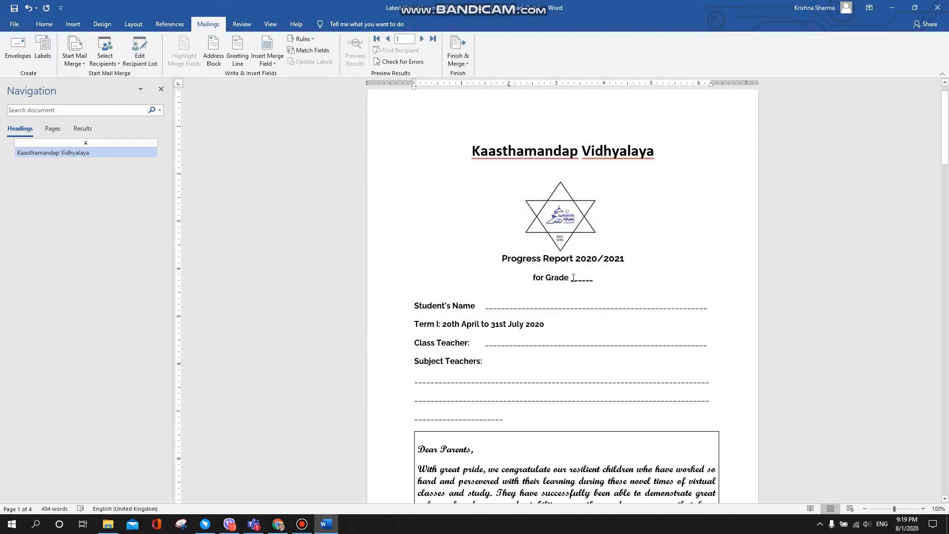
- Replace the blank lines for the grade and the student's name with the Grade and Students_Name merge fields
{"action": "left_click_drag", "start_coordinate": [573, 276], "coordinate": [595, 275]}
{"action": "left_click", "coordinate": [267, 61]}
{"action": "left_click", "coordinate": [279, 75]}
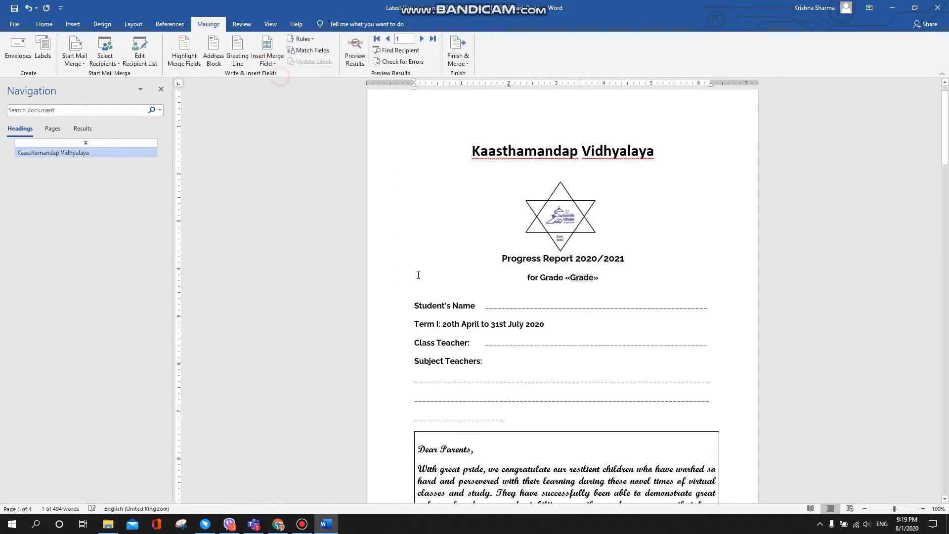
{"action": "left_click_drag", "start_coordinate": [485, 305], "coordinate": [708, 306]}
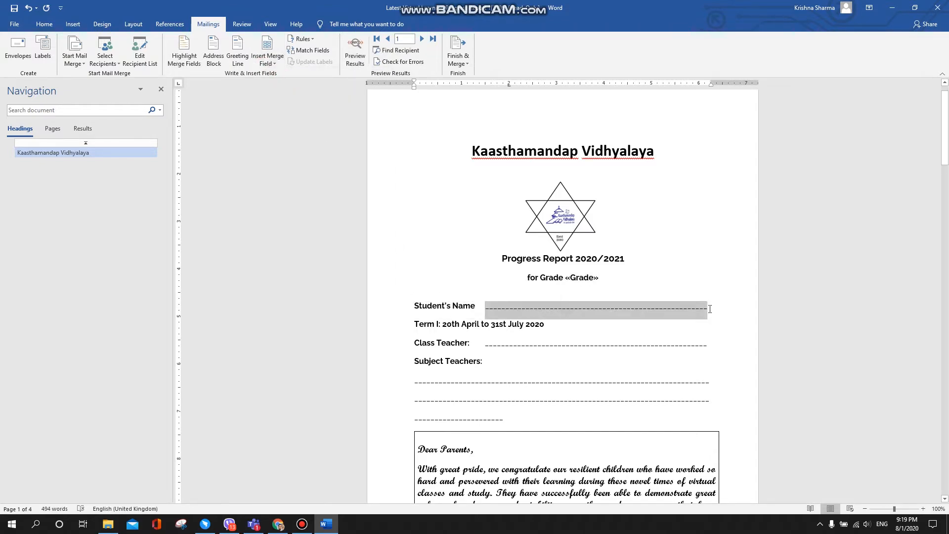
{"action": "left_click", "coordinate": [268, 58]}
{"action": "left_click", "coordinate": [277, 87]}
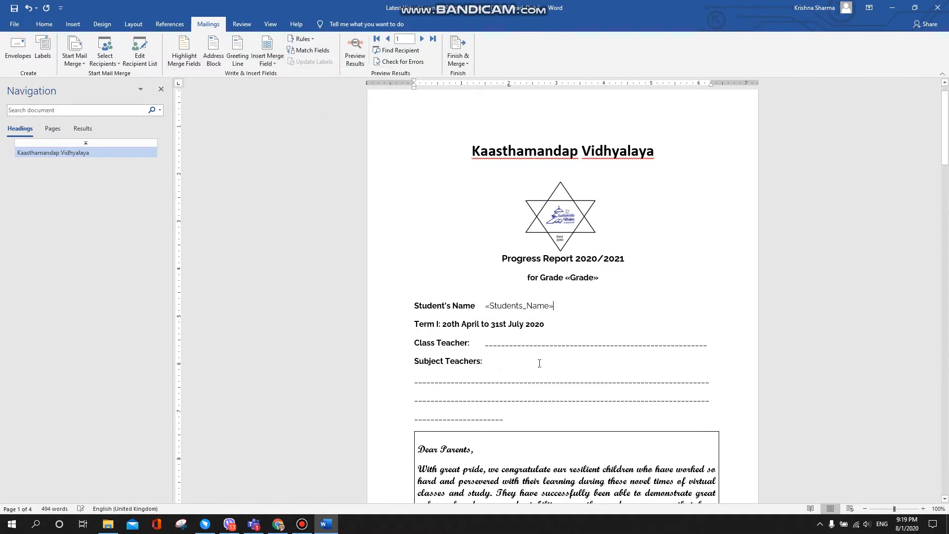
- Replace the class teacher and subject teachers blanks with the Class_Teacher and Subject_Teachers merge fields
{"action": "left_click_drag", "start_coordinate": [485, 342], "coordinate": [707, 343]}
{"action": "left_click", "coordinate": [268, 63]}
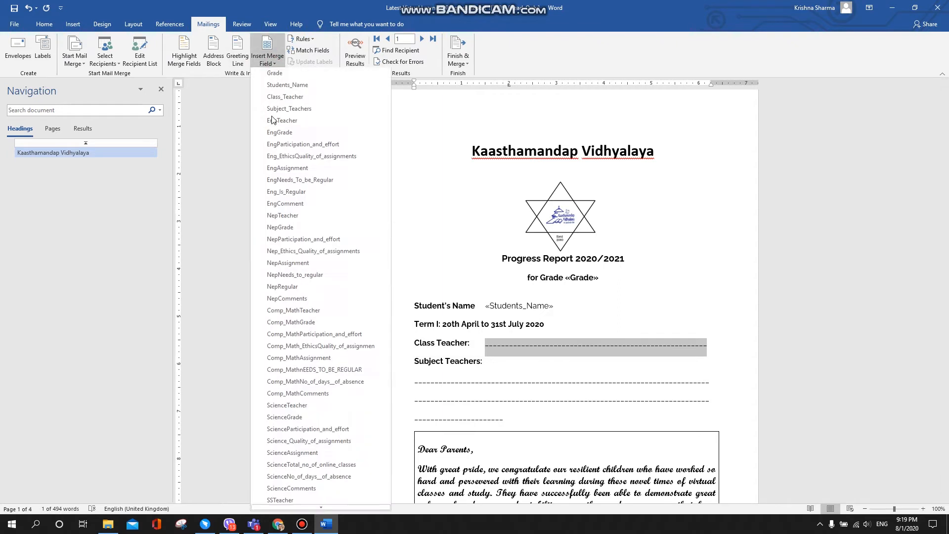
{"action": "left_click", "coordinate": [285, 97]}
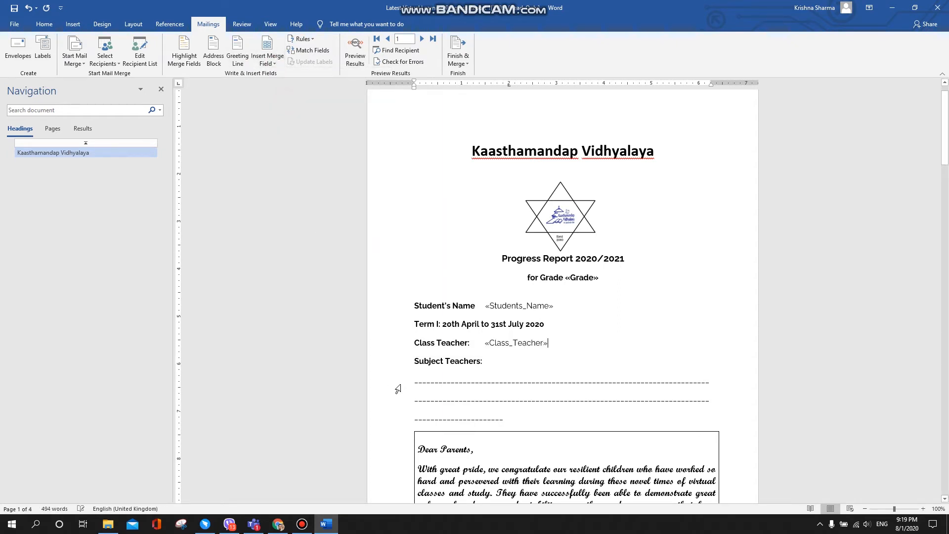
{"action": "left_click_drag", "start_coordinate": [416, 378], "coordinate": [509, 417]}
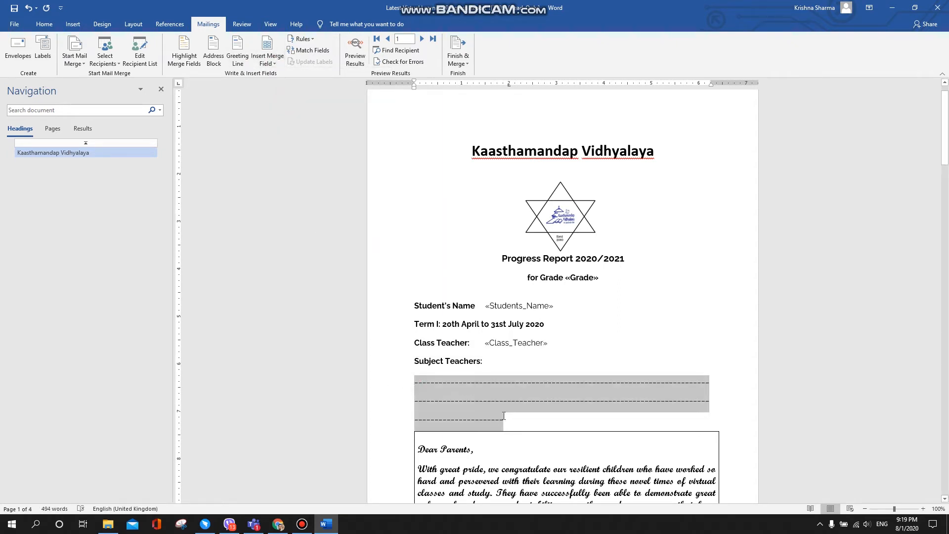
{"action": "left_click", "coordinate": [268, 59]}
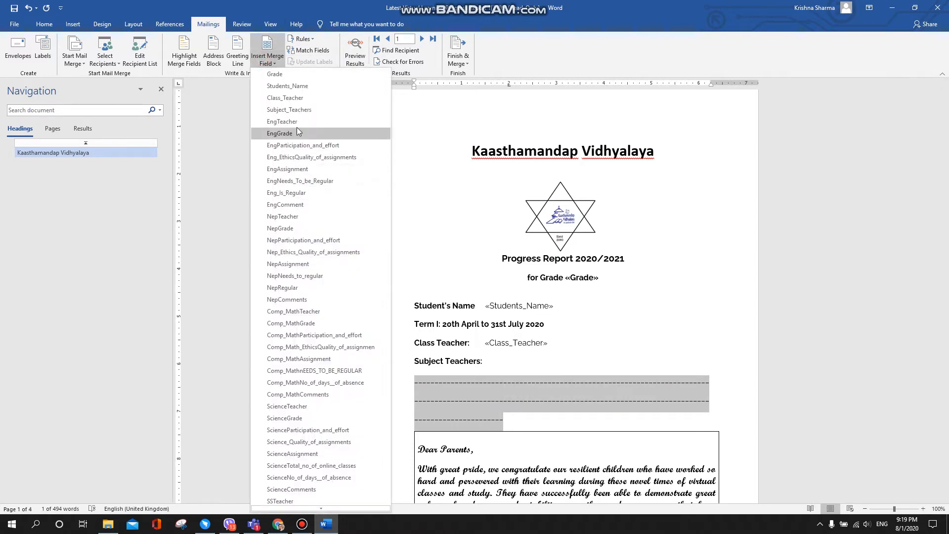
{"action": "left_click", "coordinate": [303, 109]}
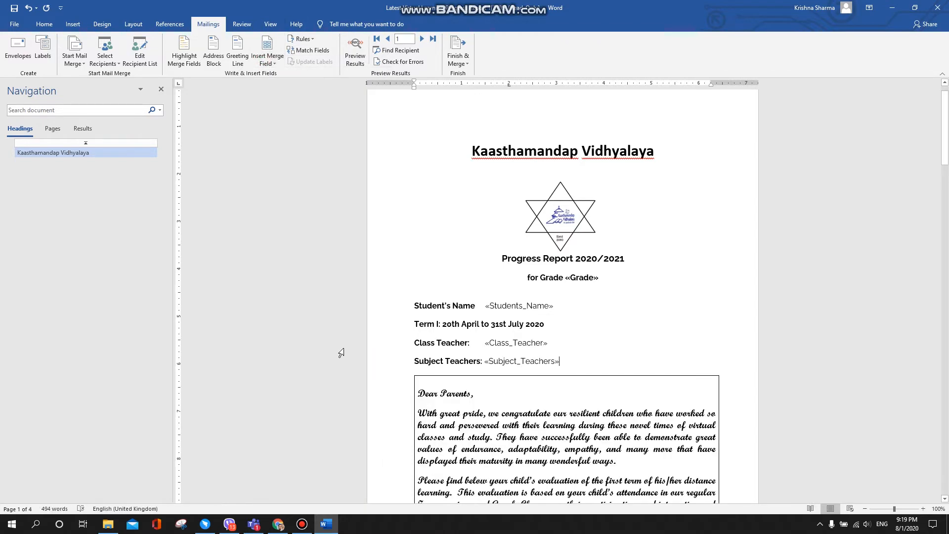
- Insert the ScienceTeacher merge field on a new line under Teacher in the Science table
{"action": "scroll", "coordinate": [531, 362], "scroll_direction": "down", "scroll_amount": 15}
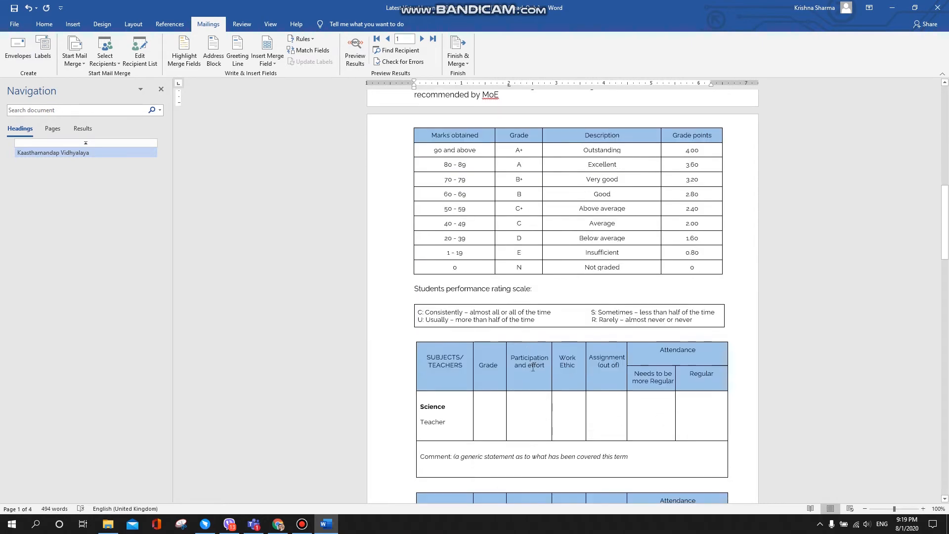
{"action": "left_click", "coordinate": [453, 280]}
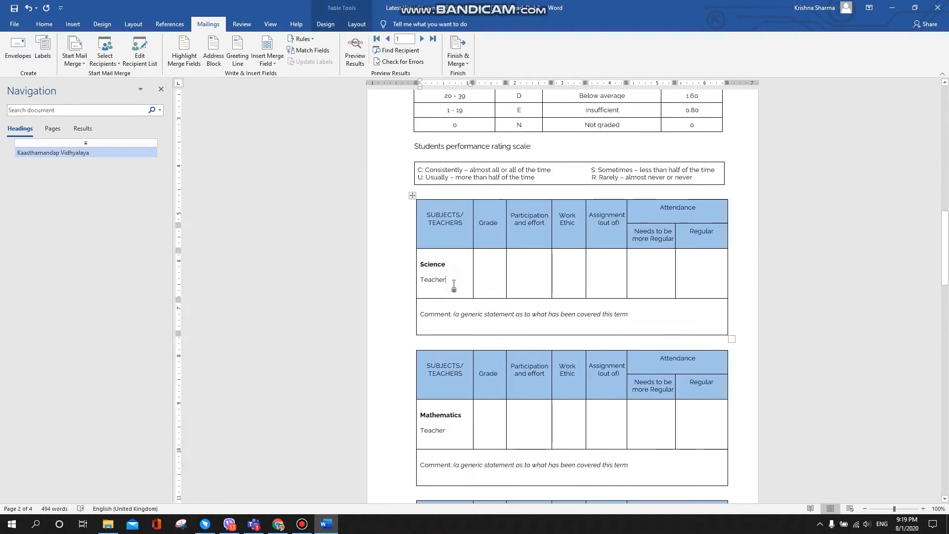
{"action": "key", "text": "Return"}
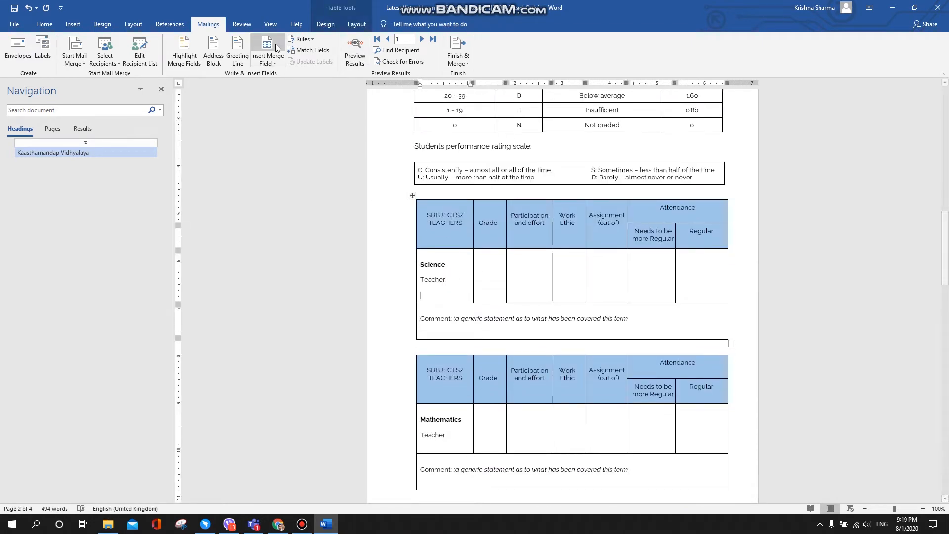
{"action": "left_click", "coordinate": [276, 61]}
{"action": "scroll", "coordinate": [285, 297], "scroll_direction": "down", "scroll_amount": 3}
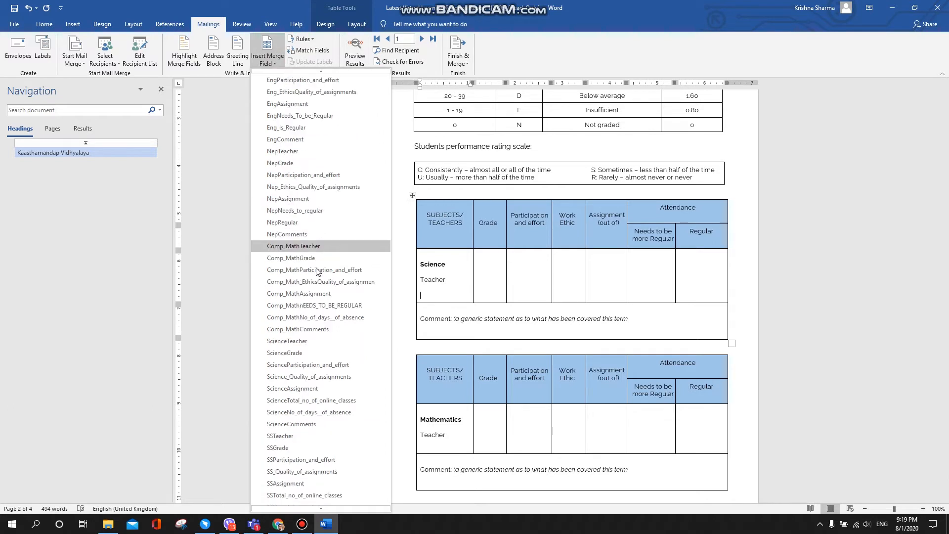
{"action": "left_click", "coordinate": [285, 343]}
- Insert the ScienceGrade and ScienceParticipation_and_effort merge fields in the Science row's Grade and Participation and effort cells
{"action": "left_click", "coordinate": [480, 260]}
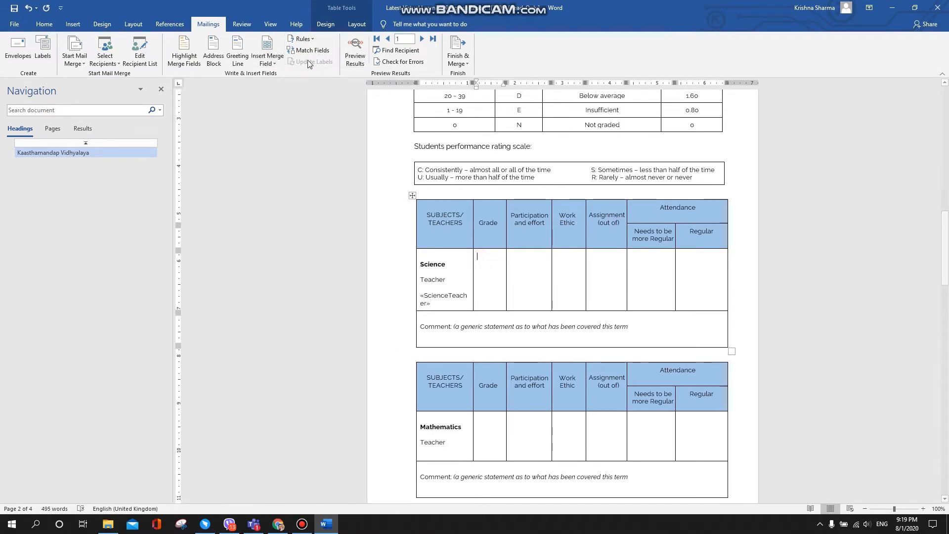
{"action": "left_click", "coordinate": [267, 60]}
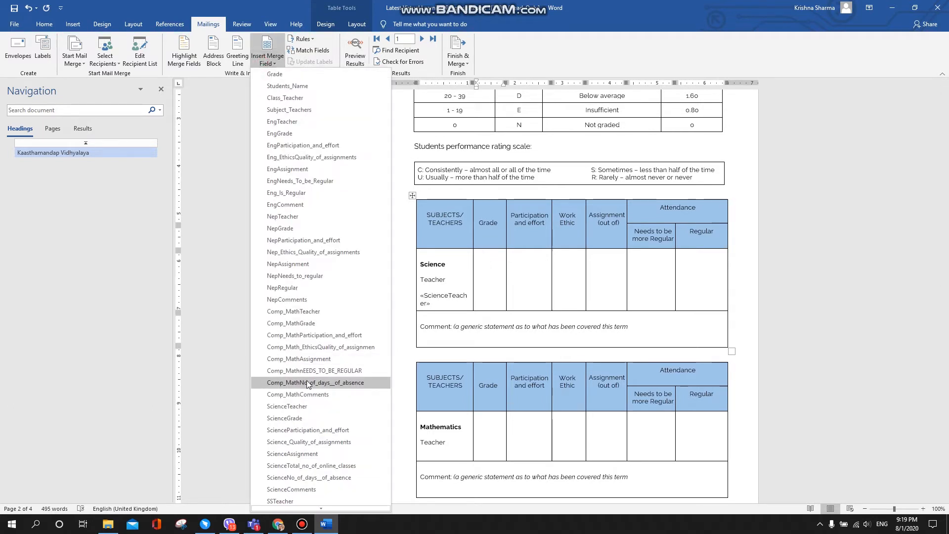
{"action": "left_click", "coordinate": [317, 418]}
{"action": "left_click", "coordinate": [273, 59]}
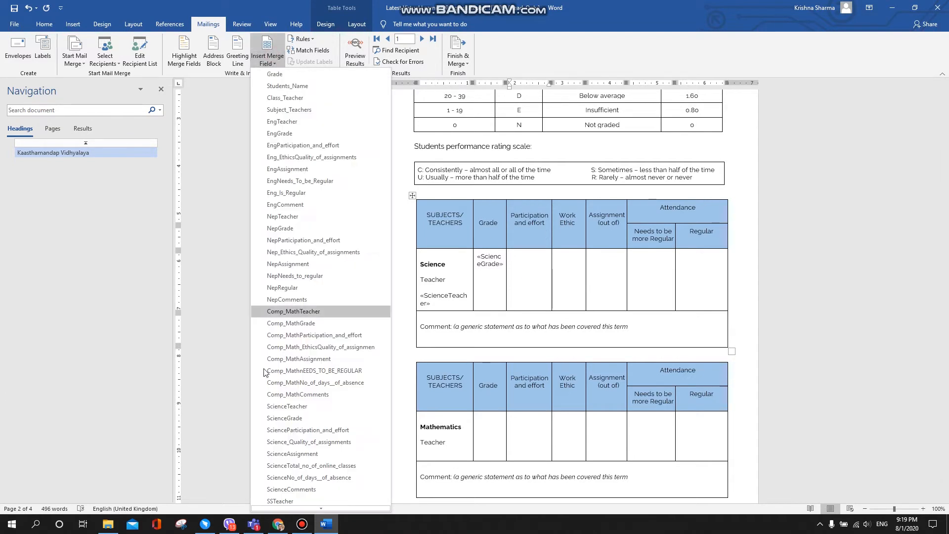
{"action": "left_click", "coordinate": [315, 431]}
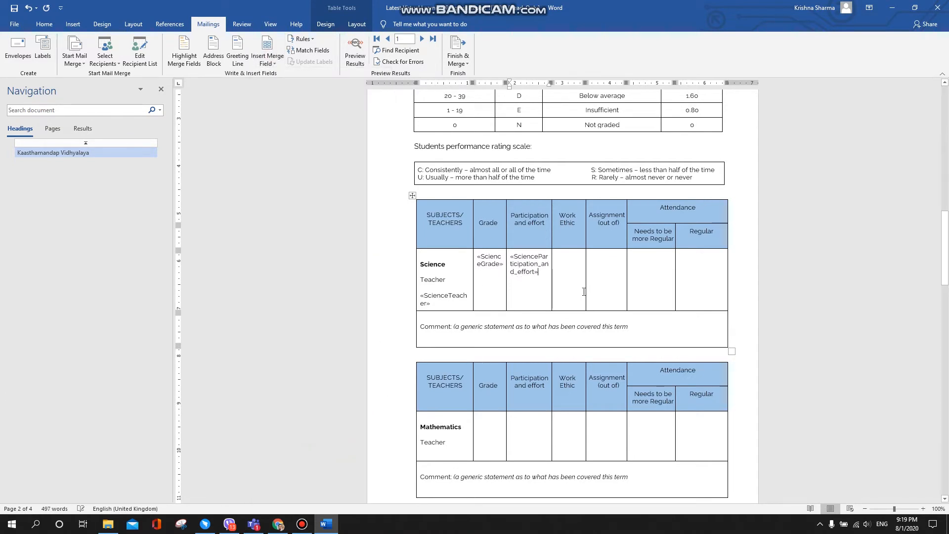
- Insert the Science_Quality_of_assignments merge field in the Science row's Work Ethic cell
{"action": "left_click", "coordinate": [563, 267]}
{"action": "left_click", "coordinate": [268, 59]}
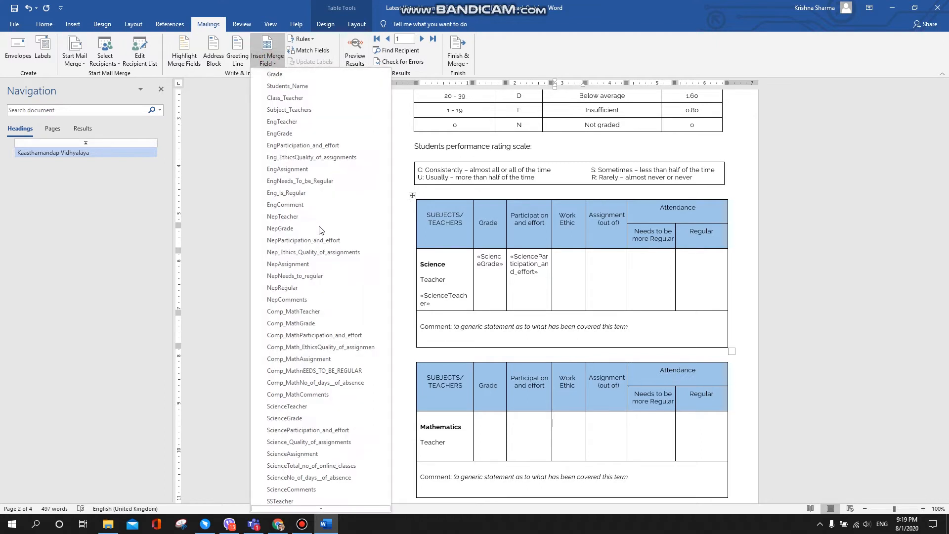
{"action": "left_click", "coordinate": [317, 442]}
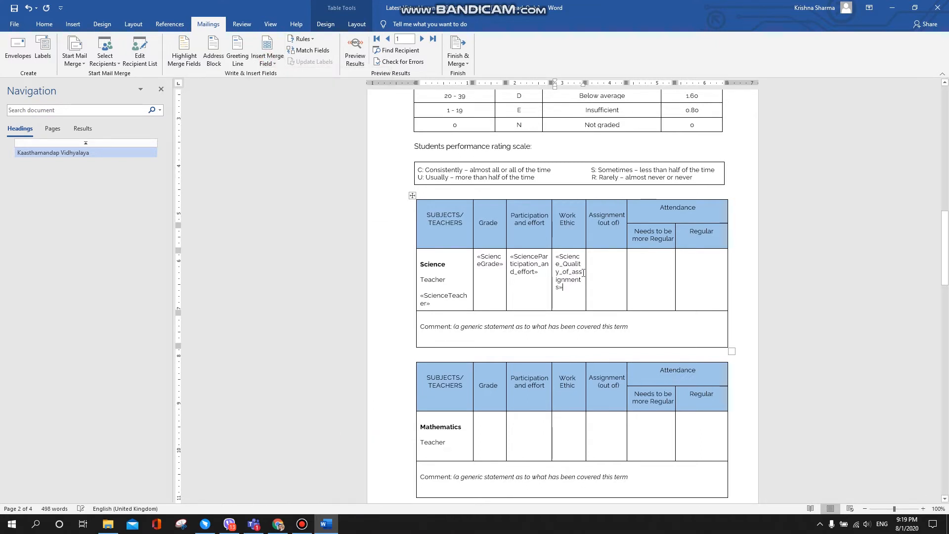
- Insert the ScienceAssignment merge field in the Science row's Assignment (out of) cell
{"action": "left_click", "coordinate": [600, 261]}
{"action": "left_click", "coordinate": [267, 59]}
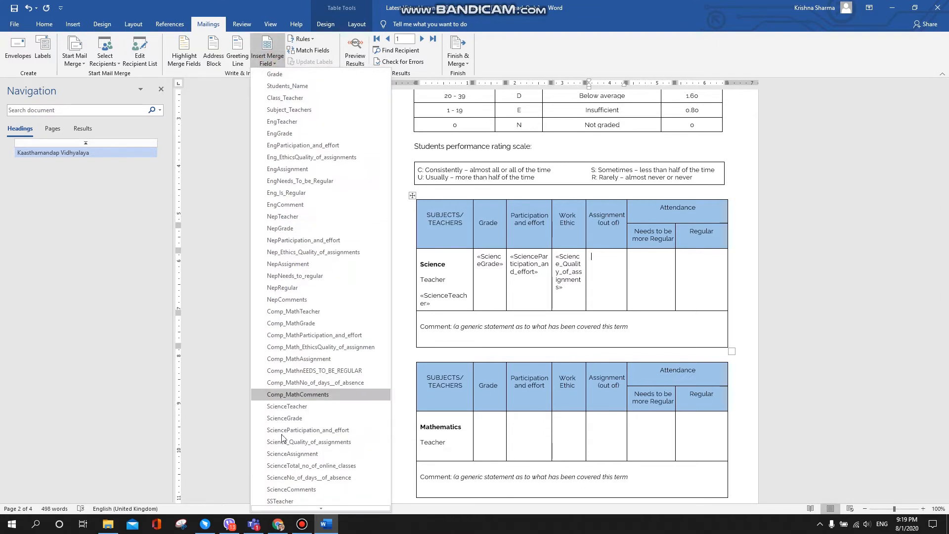
{"action": "left_click", "coordinate": [337, 459]}
- Insert ScienceTotal_no_of_online_classes under Needs to be more Regular and ScienceNo_of_days__of_absence under Regular in the Science row
{"action": "left_click", "coordinate": [644, 255]}
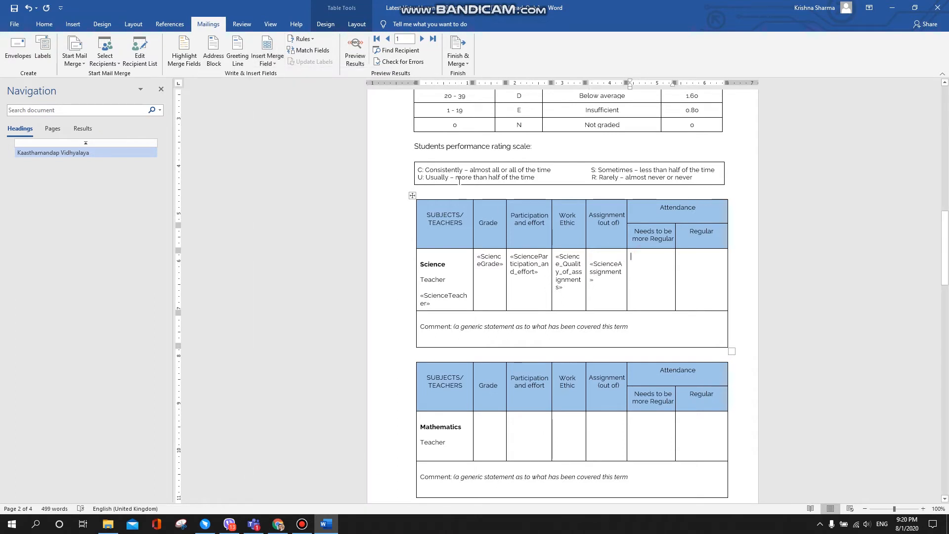
{"action": "left_click", "coordinate": [267, 59]}
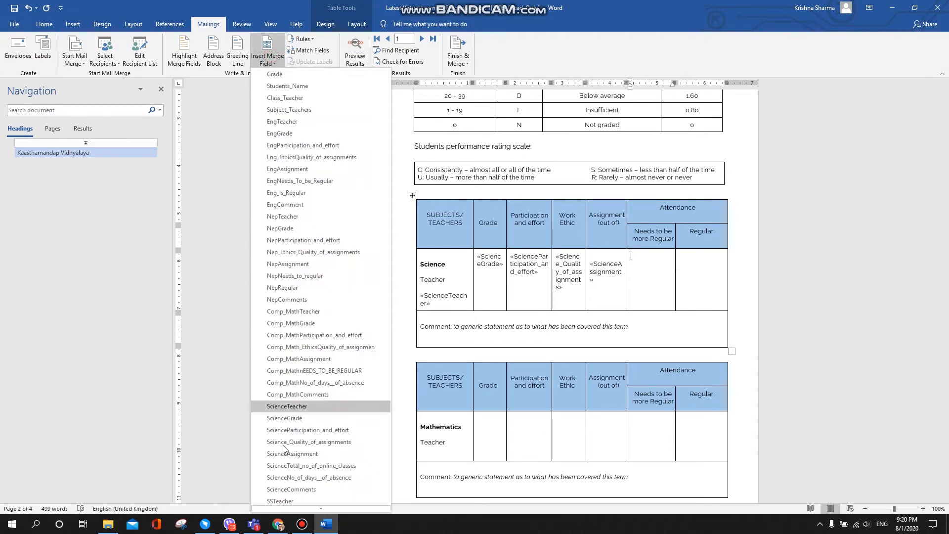
{"action": "left_click", "coordinate": [289, 465]}
{"action": "left_click", "coordinate": [682, 267]}
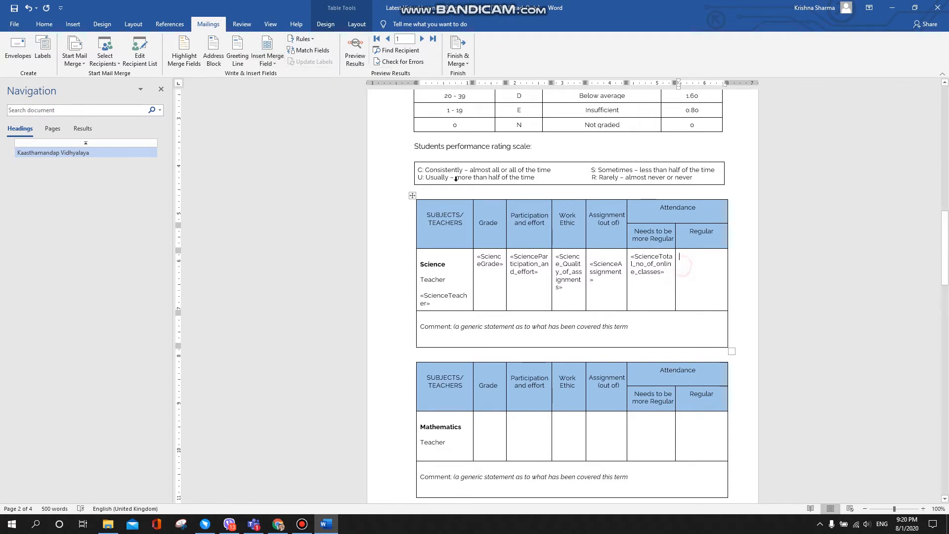
{"action": "left_click", "coordinate": [267, 59]}
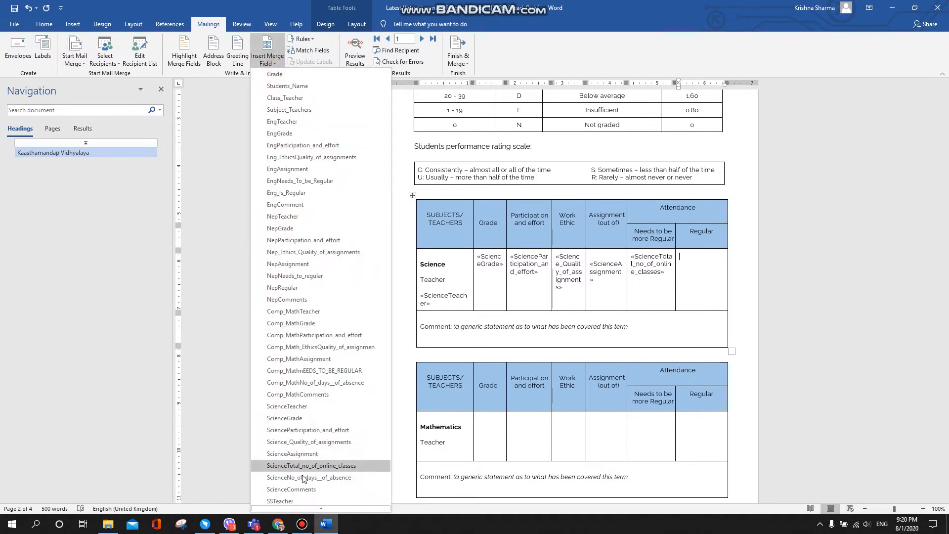
{"action": "left_click", "coordinate": [302, 475]}
- Insert the Comp_MathTeacher merge field on a new line under Teacher in the Mathematics table
{"action": "scroll", "coordinate": [384, 437], "scroll_direction": "down", "scroll_amount": 2}
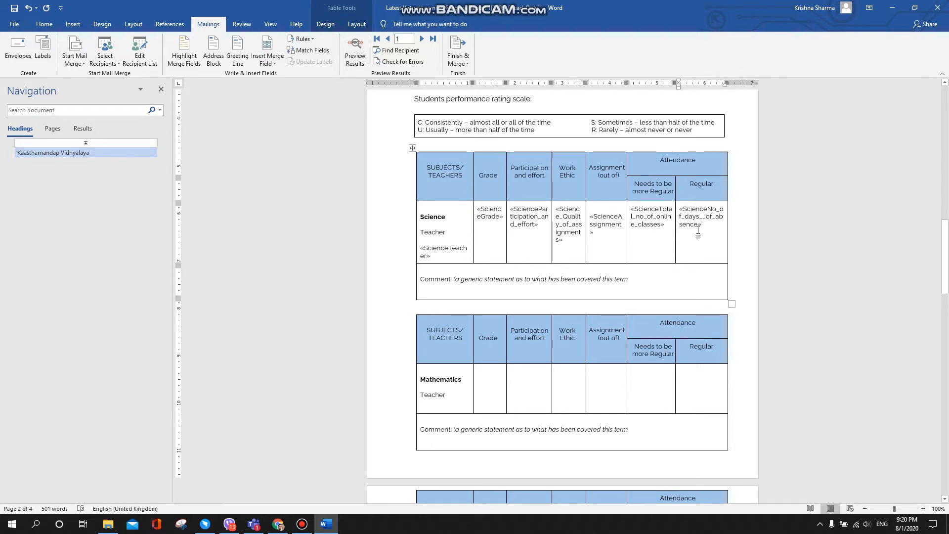
{"action": "scroll", "coordinate": [503, 267], "scroll_direction": "down", "scroll_amount": 3}
{"action": "left_click", "coordinate": [460, 303]}
{"action": "key", "text": "Return"}
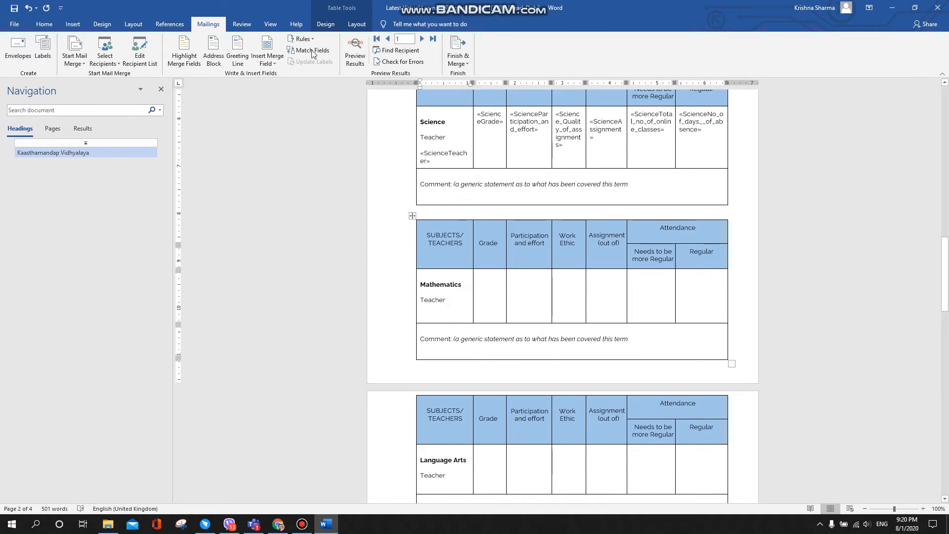
{"action": "left_click", "coordinate": [266, 59]}
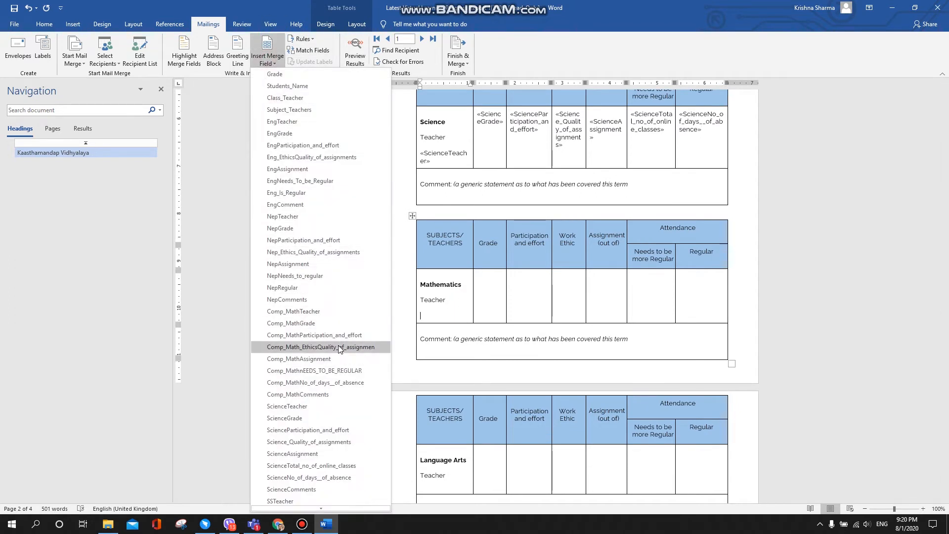
{"action": "left_click", "coordinate": [330, 311]}
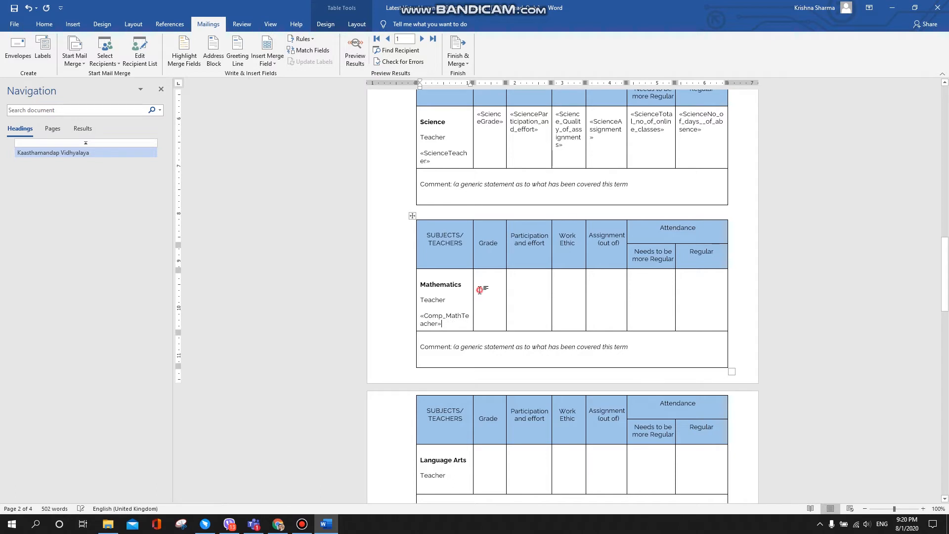
- Insert the Comp_MathGrade and Comp_MathParticipation_and_effort merge fields in the Mathematics row's Grade and Participation and effort cells
{"action": "left_click", "coordinate": [274, 63]}
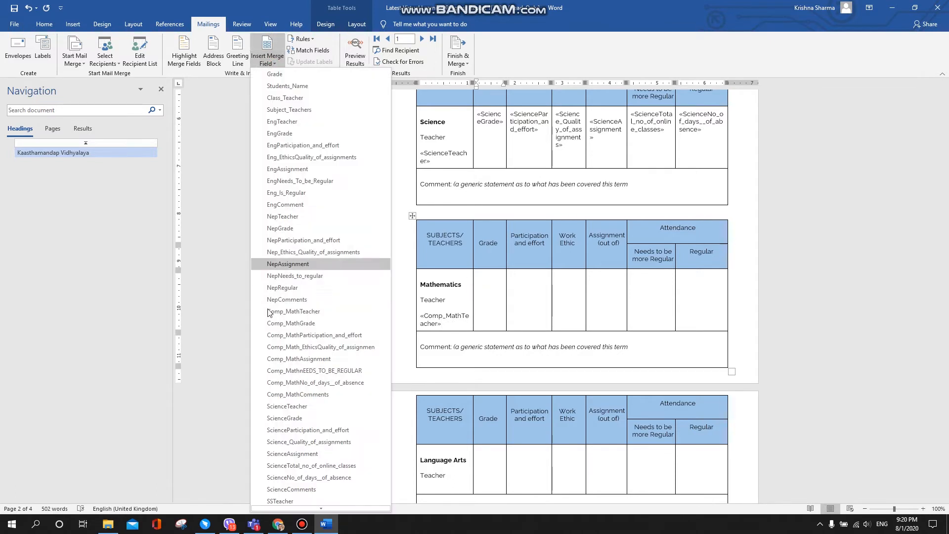
{"action": "left_click", "coordinate": [326, 322]}
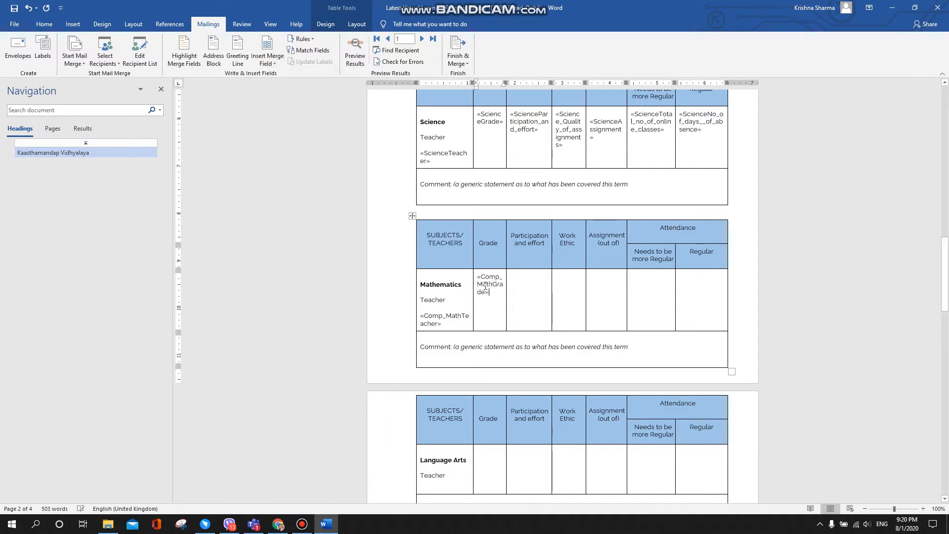
{"action": "left_click", "coordinate": [515, 280]}
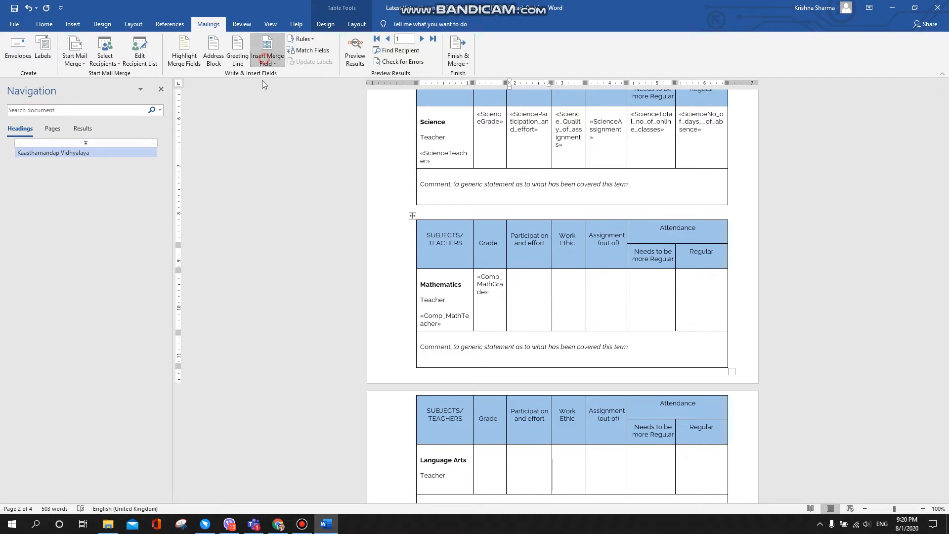
{"action": "left_click", "coordinate": [274, 64]}
{"action": "left_click", "coordinate": [320, 335]}
- Insert the Comp_Math_EthicsQuality_of_assignmen and Comp_MathAssignment merge fields in the Mathematics row's Work Ethic and Assignment cells
{"action": "left_click", "coordinate": [568, 281]}
{"action": "left_click", "coordinate": [272, 64]}
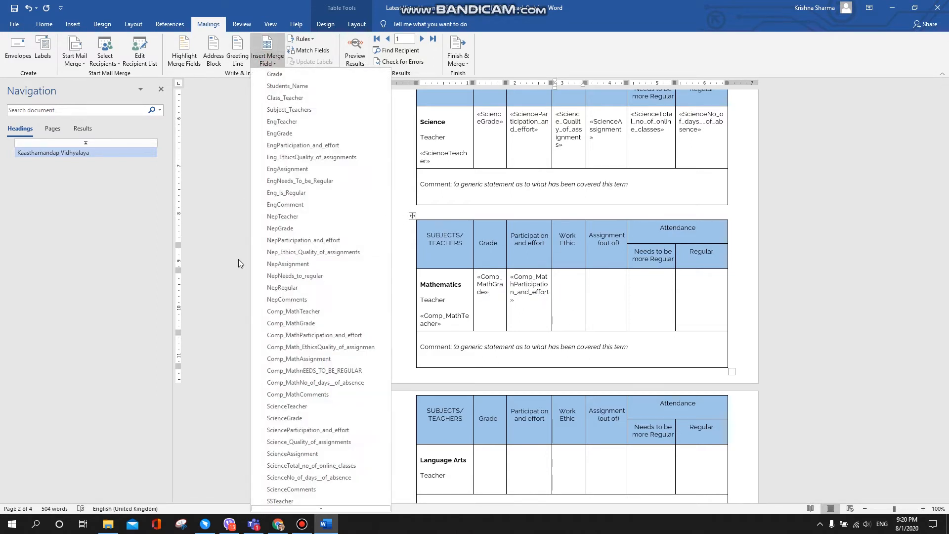
{"action": "left_click", "coordinate": [298, 347]}
{"action": "left_click", "coordinate": [601, 281]}
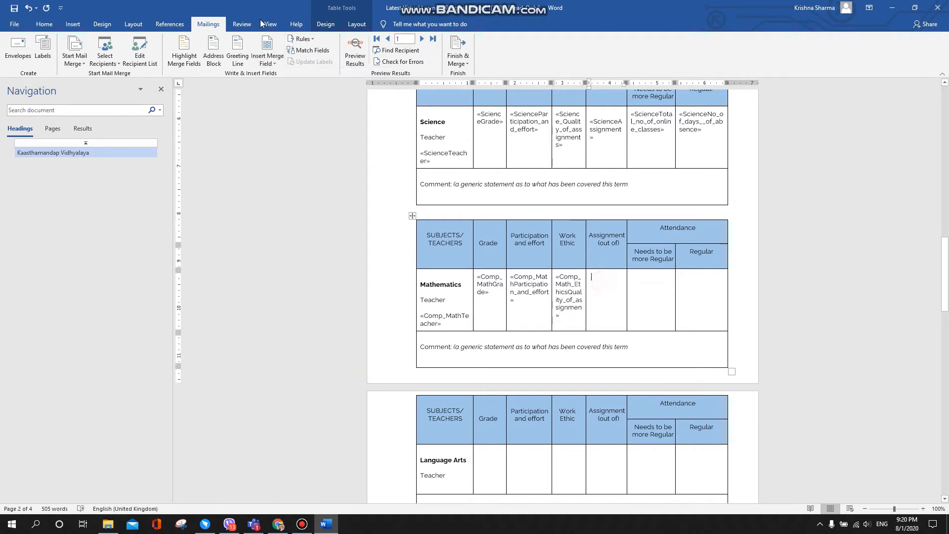
{"action": "left_click", "coordinate": [272, 63]}
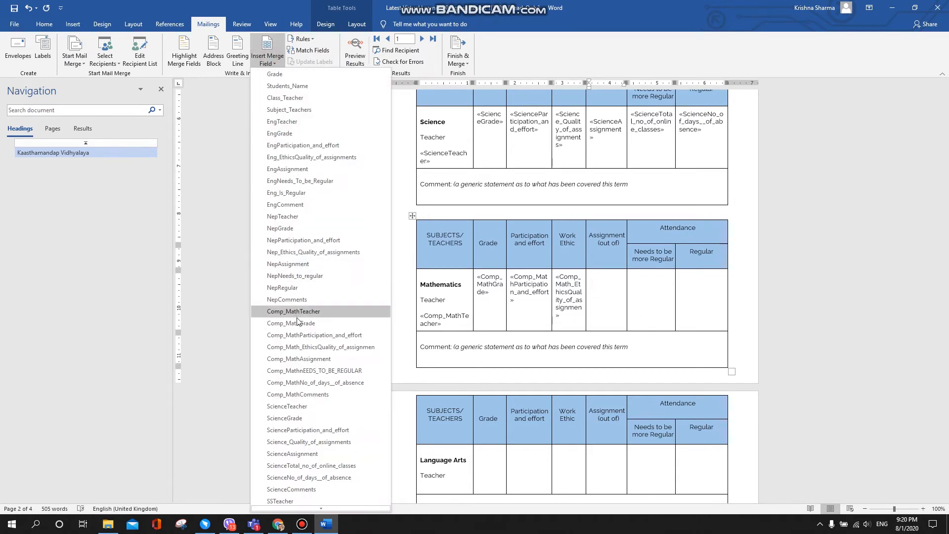
{"action": "left_click", "coordinate": [312, 359]}
- Insert Comp_MathnEEDS_TO_BE_REGULAR under Needs to be more Regular and Comp_MathNo_of_days__of_absence under Regular in the Mathematics row
{"action": "left_click", "coordinate": [652, 281]}
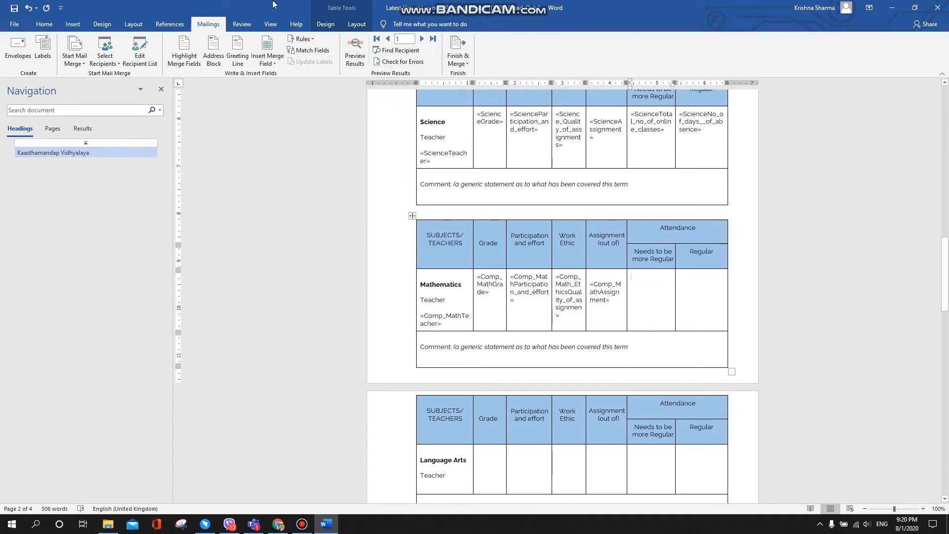
{"action": "left_click", "coordinate": [269, 64]}
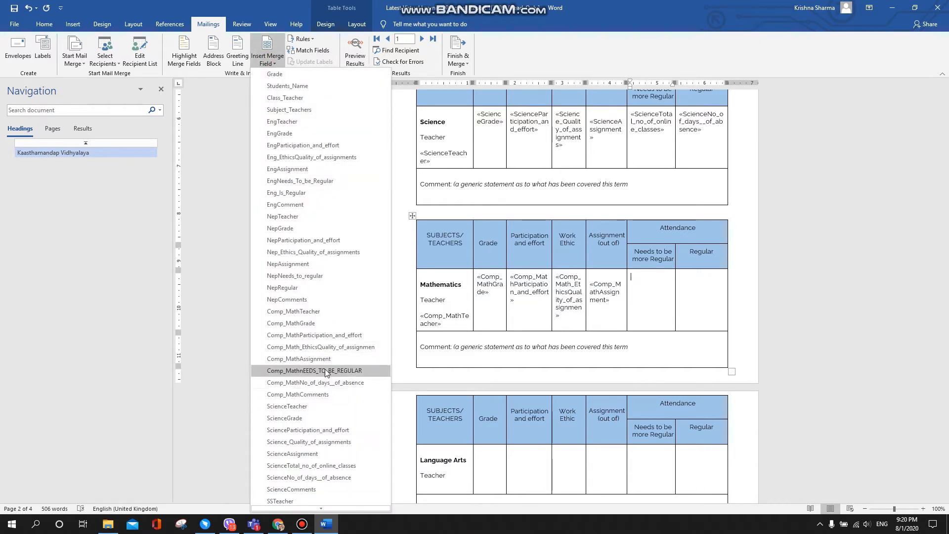
{"action": "left_click", "coordinate": [298, 372]}
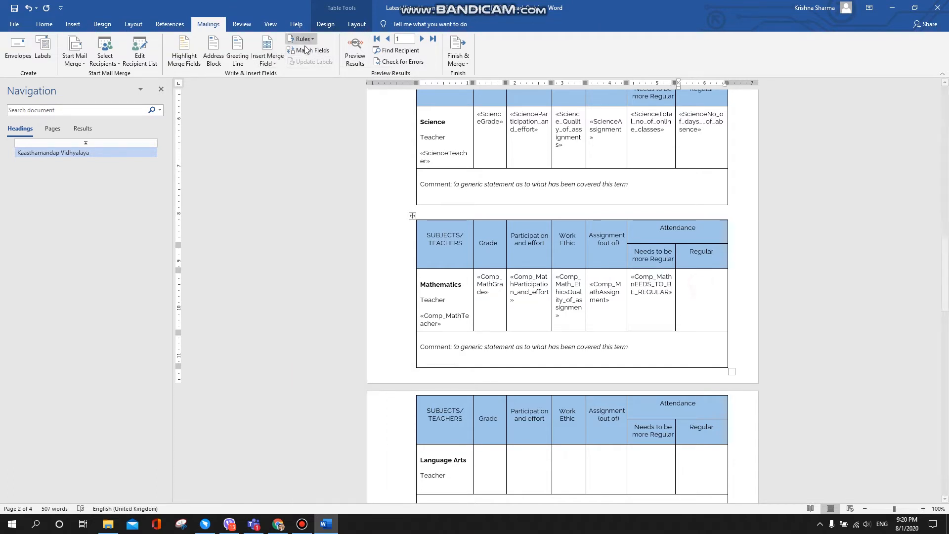
{"action": "left_click", "coordinate": [266, 62]}
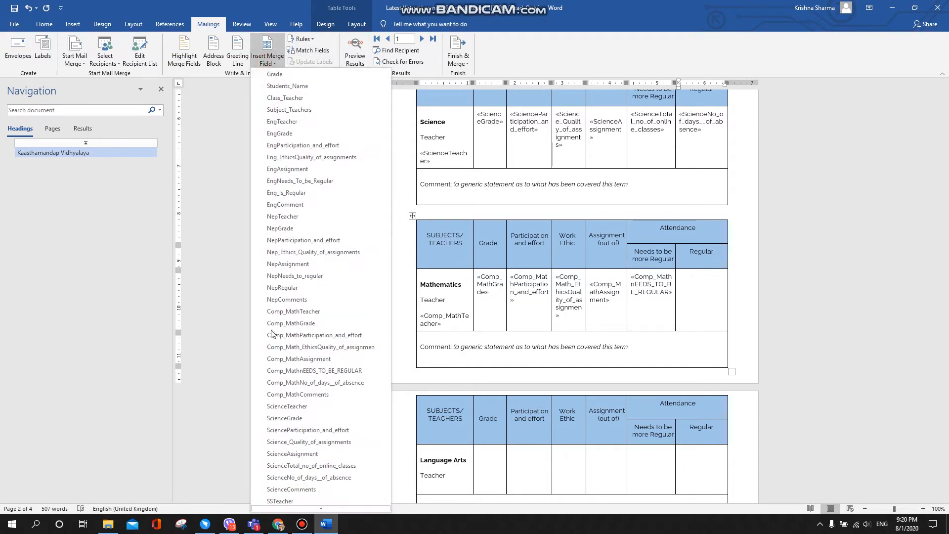
{"action": "left_click", "coordinate": [328, 382]}
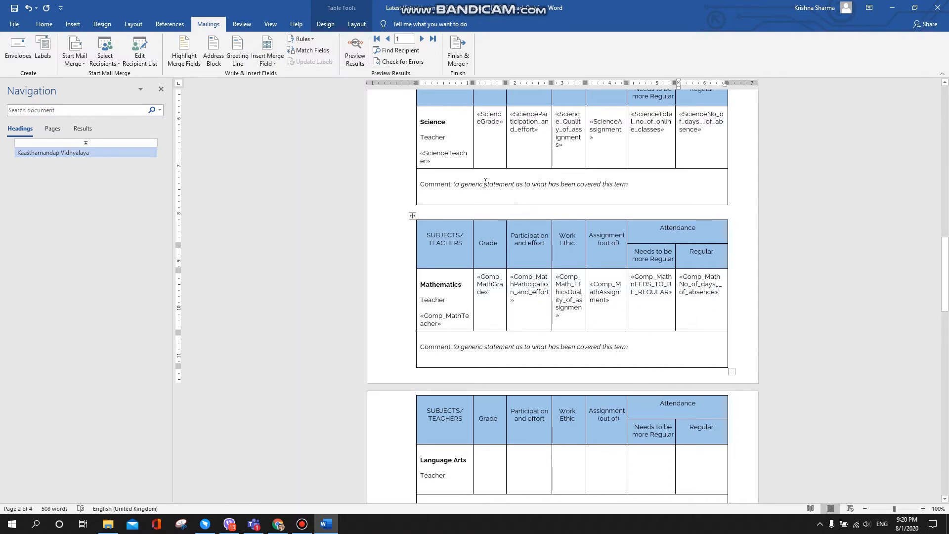
- Replace the generic statement after Comment in the Science table with the ScienceComments merge field
{"action": "left_click_drag", "start_coordinate": [455, 184], "coordinate": [622, 185]}
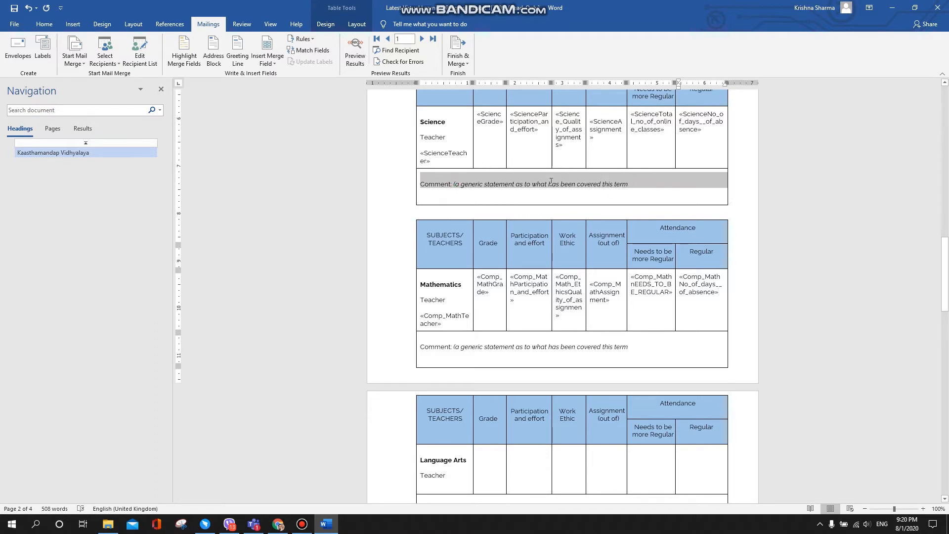
{"action": "left_click", "coordinate": [606, 182]}
{"action": "left_click_drag", "start_coordinate": [614, 185], "coordinate": [458, 184]}
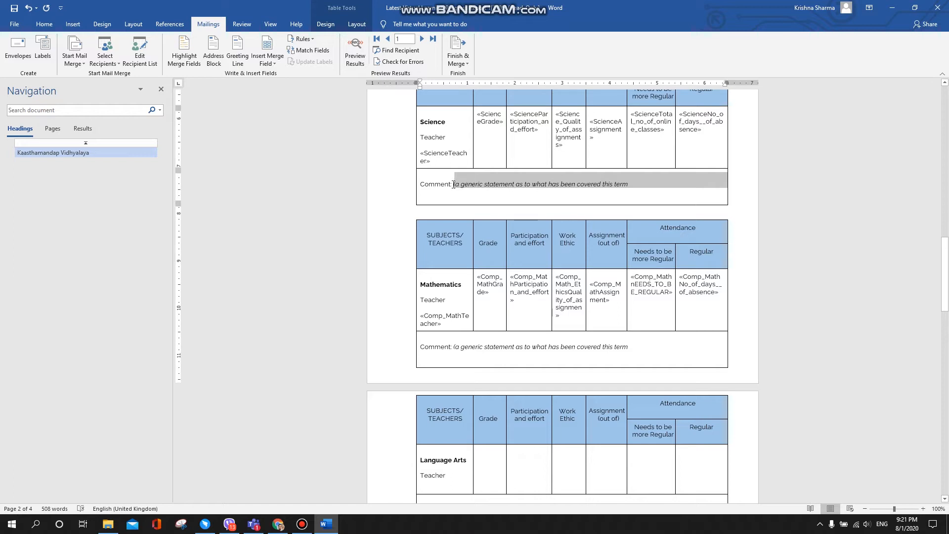
{"action": "left_click", "coordinate": [267, 59]}
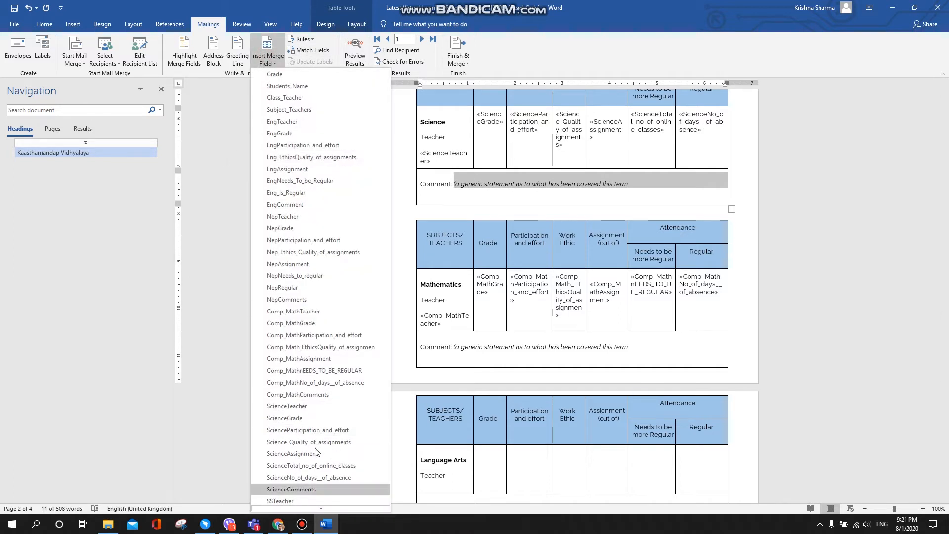
{"action": "left_click", "coordinate": [307, 489]}
- Replace the generic statement after Comment in the Mathematics table with the Comp_MathComments merge field
{"action": "left_click_drag", "start_coordinate": [454, 349], "coordinate": [628, 347]}
{"action": "left_click", "coordinate": [273, 65]}
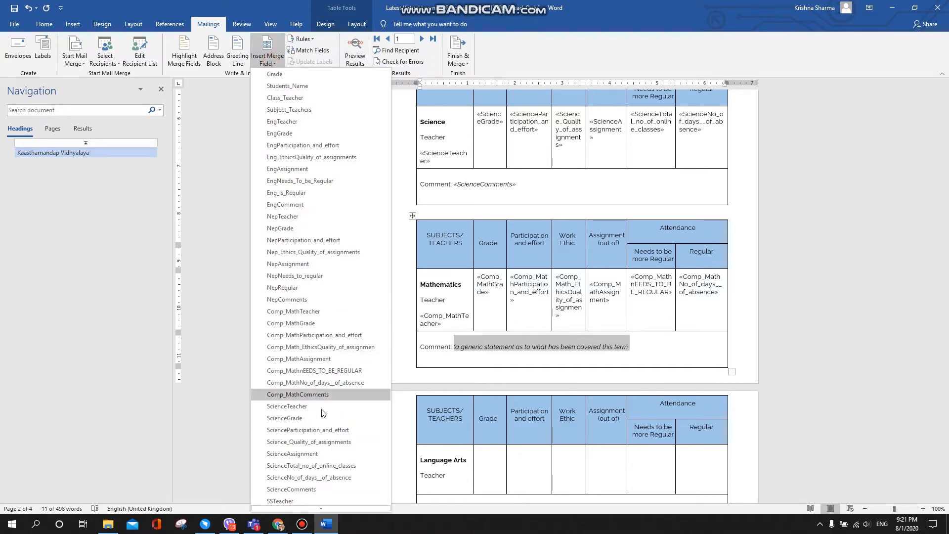
{"action": "left_click", "coordinate": [328, 394]}
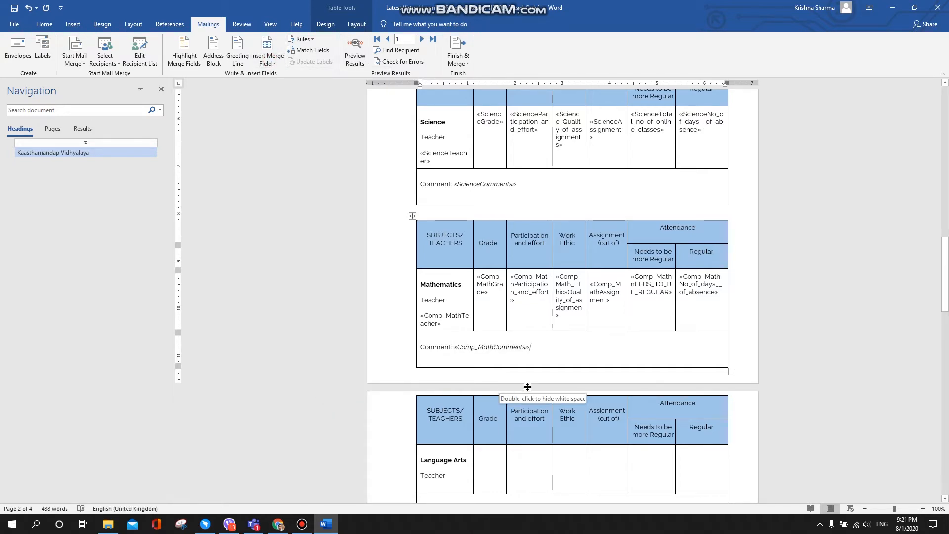
- Finish the mail merge by generating individual editable documents for a From–To range of records
{"action": "scroll", "coordinate": [635, 280], "scroll_direction": "down", "scroll_amount": 10}
{"action": "scroll", "coordinate": [635, 280], "scroll_direction": "down", "scroll_amount": 10}
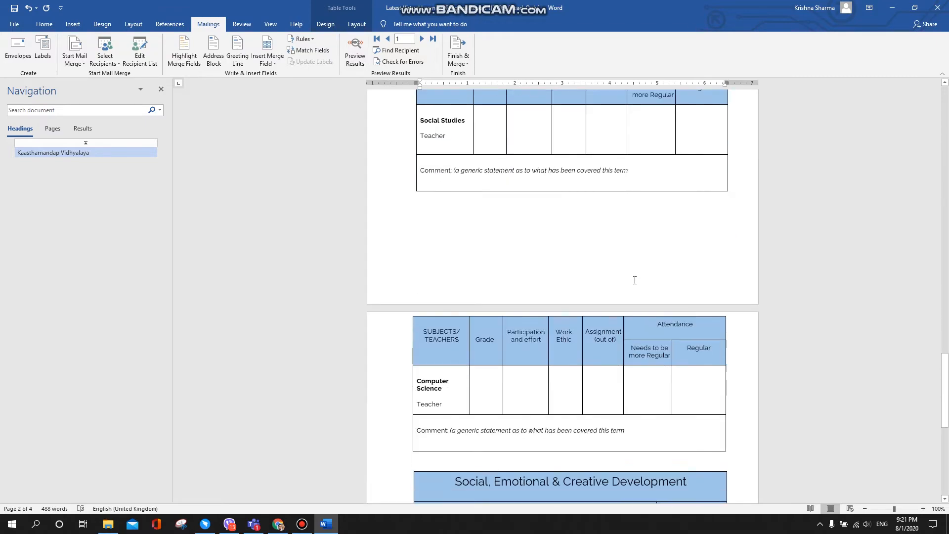
{"action": "scroll", "coordinate": [635, 280], "scroll_direction": "up", "scroll_amount": 10}
{"action": "scroll", "coordinate": [634, 280], "scroll_direction": "up", "scroll_amount": 15}
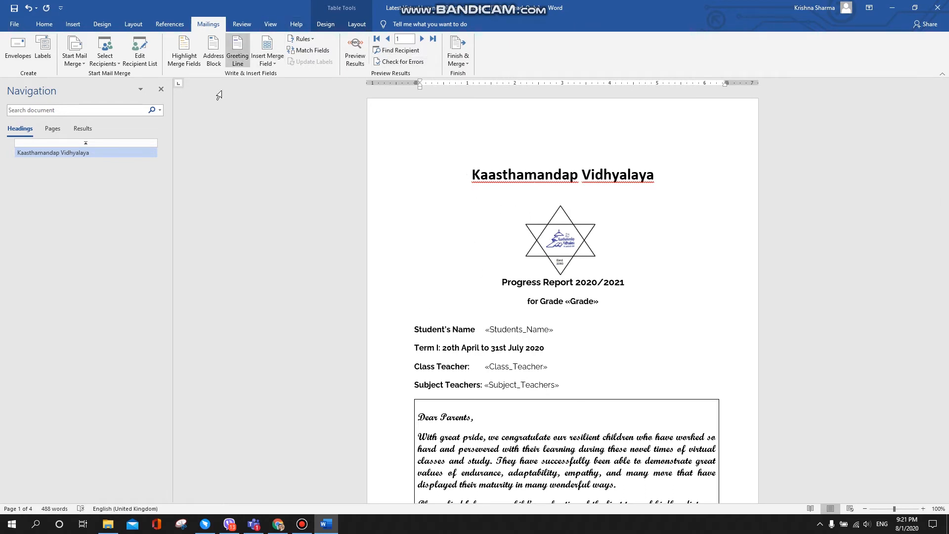
{"action": "left_click", "coordinate": [458, 55]}
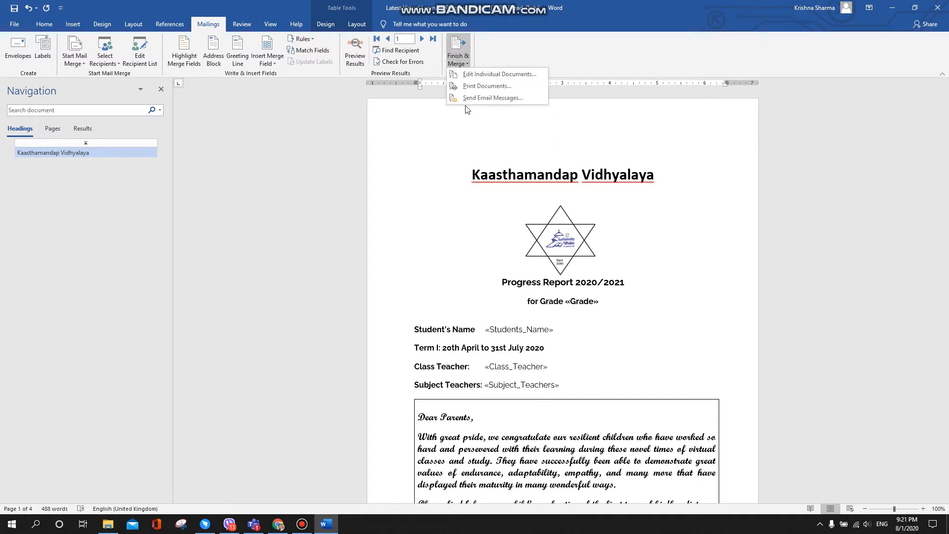
{"action": "left_click", "coordinate": [469, 75]}
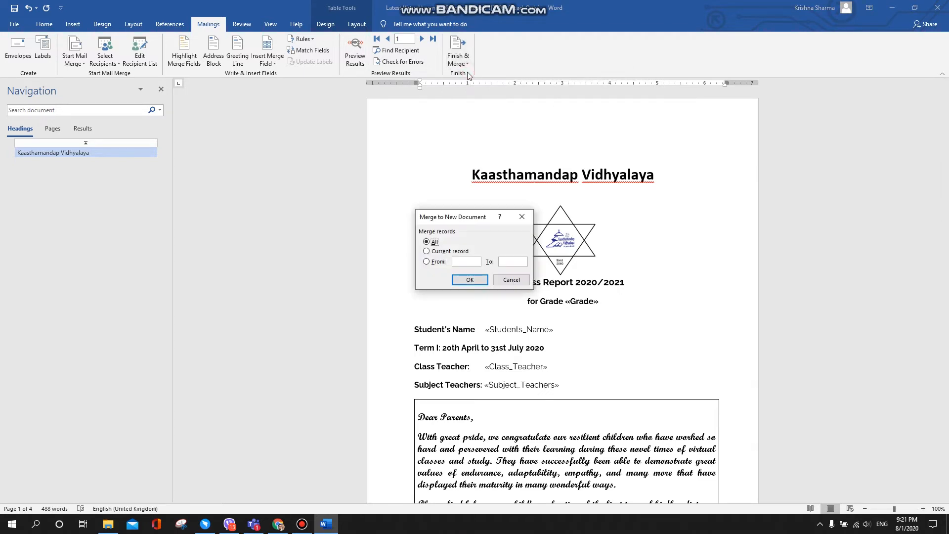
{"action": "left_click", "coordinate": [433, 264]}
{"action": "left_click", "coordinate": [473, 260]}
{"action": "left_click", "coordinate": [465, 280]}
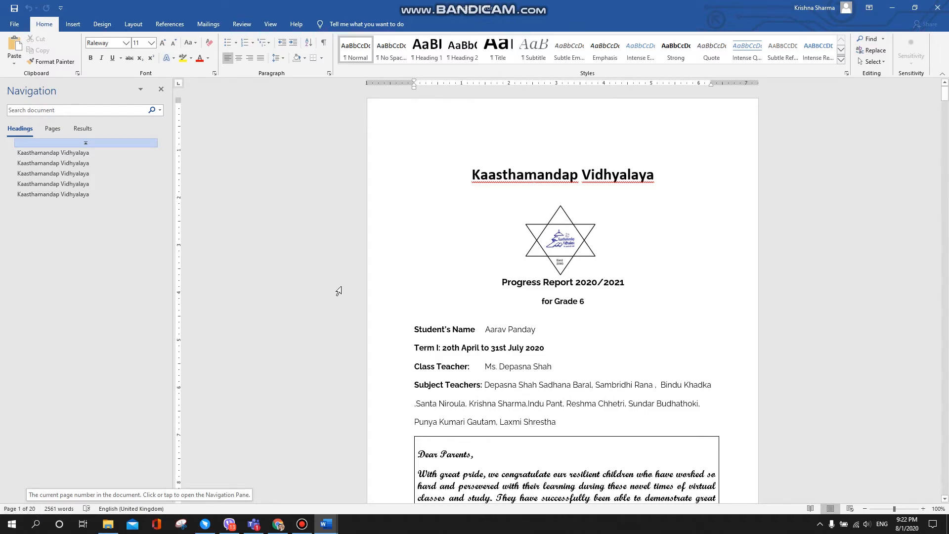
- Examine the merged progress reports, checking each student's header details and the Science and Mathematics tables
{"action": "scroll", "coordinate": [378, 288], "scroll_direction": "down", "scroll_amount": 20}
{"action": "scroll", "coordinate": [427, 233], "scroll_direction": "up", "scroll_amount": 20}
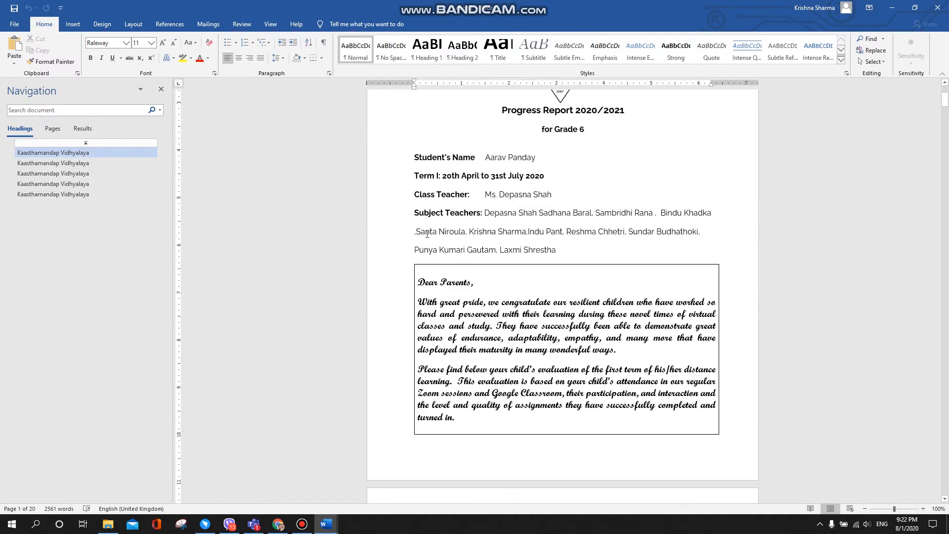
{"action": "scroll", "coordinate": [494, 321], "scroll_direction": "down", "scroll_amount": 20}
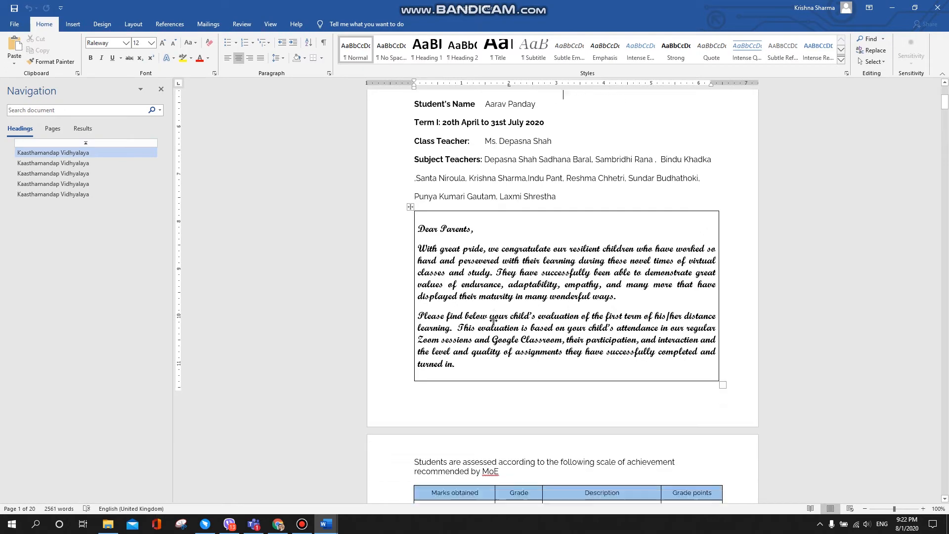
{"action": "scroll", "coordinate": [498, 316], "scroll_direction": "down", "scroll_amount": 20}
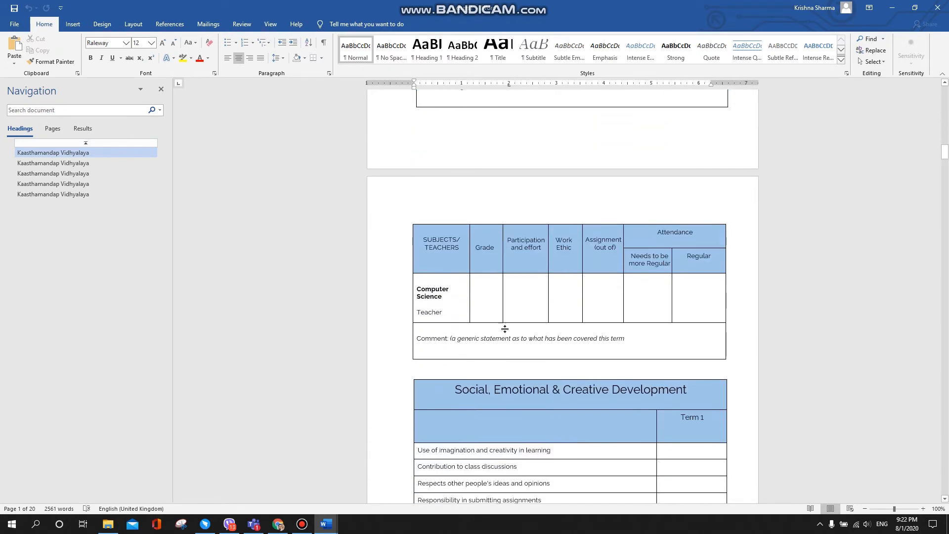
{"action": "scroll", "coordinate": [519, 334], "scroll_direction": "down", "scroll_amount": 3}
{"action": "scroll", "coordinate": [509, 321], "scroll_direction": "up", "scroll_amount": 1}
{"action": "left_click", "coordinate": [483, 299]}
{"action": "scroll", "coordinate": [486, 298], "scroll_direction": "down", "scroll_amount": 7}
{"action": "scroll", "coordinate": [486, 297], "scroll_direction": "down", "scroll_amount": 20}
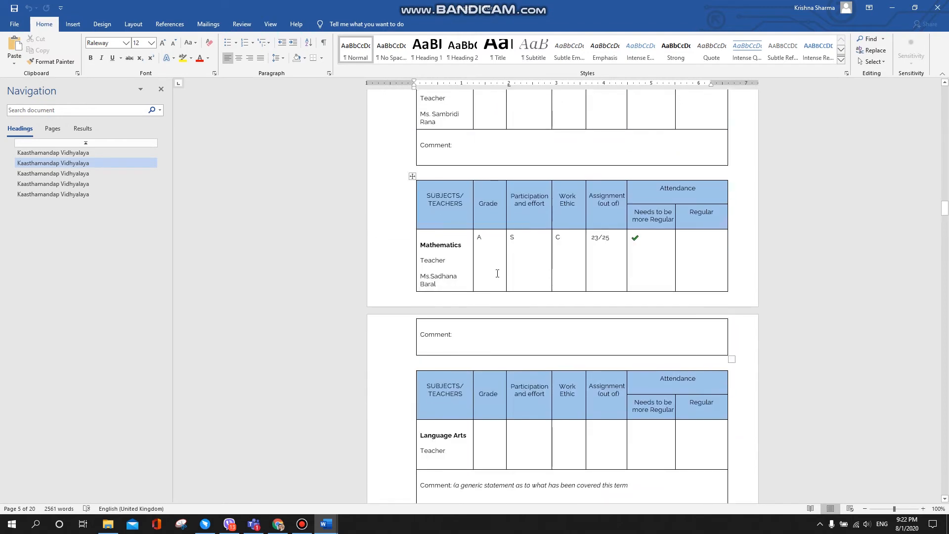
{"action": "scroll", "coordinate": [514, 280], "scroll_direction": "down", "scroll_amount": 20}
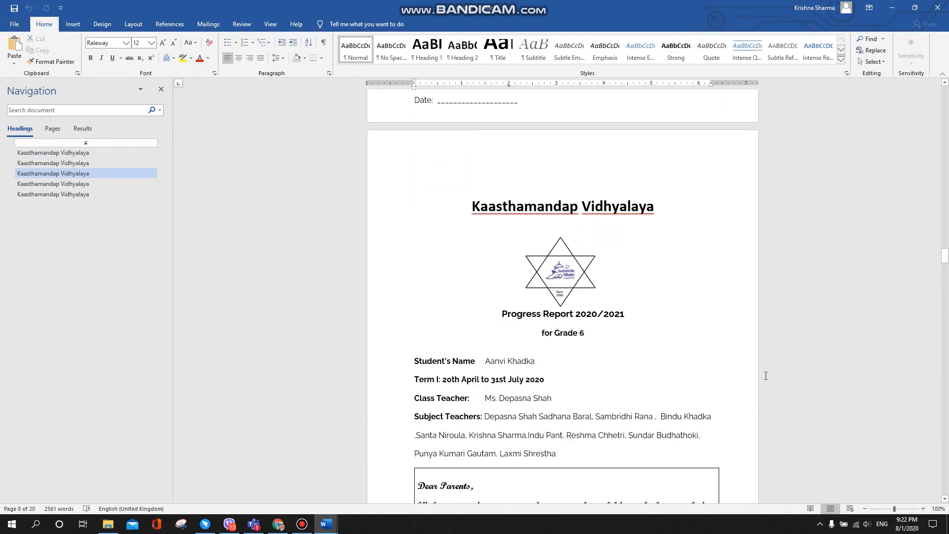
- Switch the merged document to Outline view, assign Level 1 to the current paragraph and show only Level 1 headings
{"action": "left_click_drag", "start_coordinate": [946, 257], "coordinate": [942, 73]}
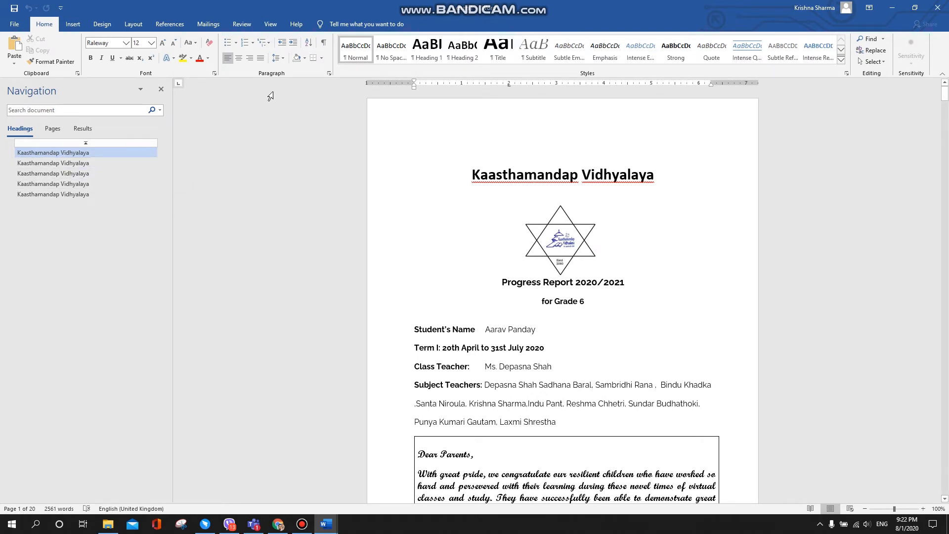
{"action": "left_click", "coordinate": [272, 24]}
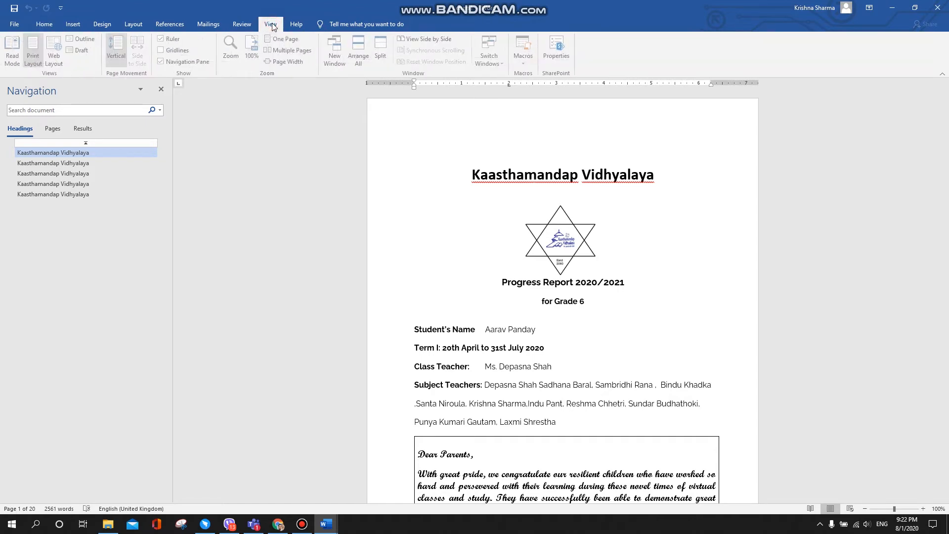
{"action": "left_click", "coordinate": [86, 40]}
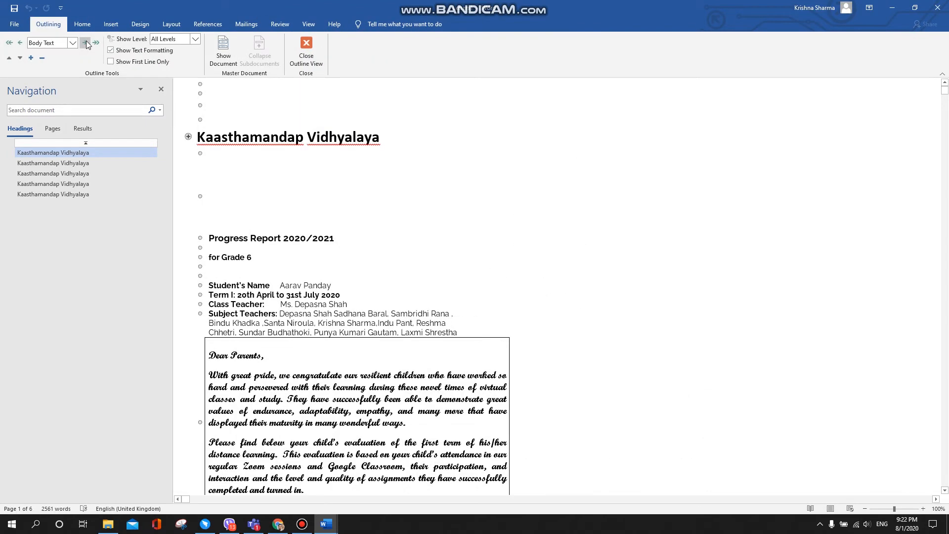
{"action": "left_click", "coordinate": [73, 43]}
{"action": "left_click", "coordinate": [60, 54]}
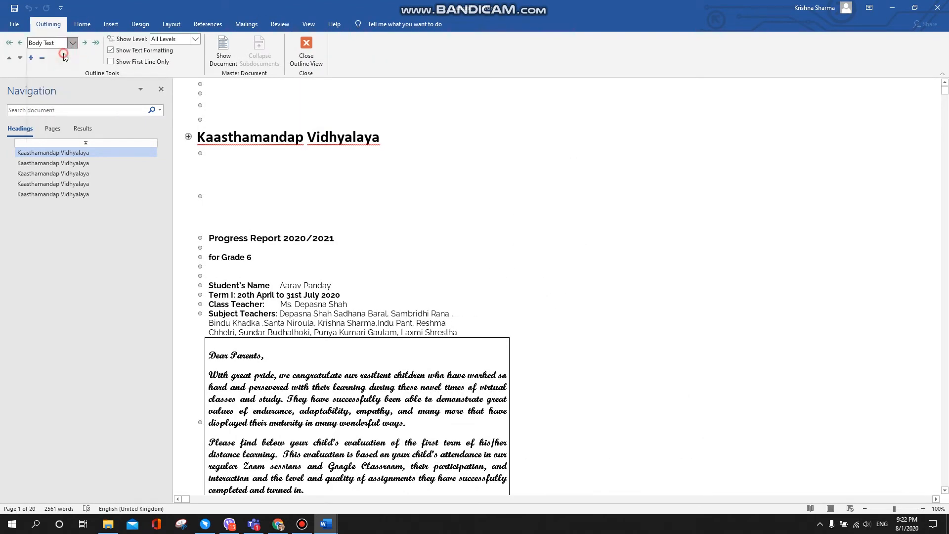
{"action": "left_click", "coordinate": [195, 39]}
{"action": "left_click", "coordinate": [162, 50]}
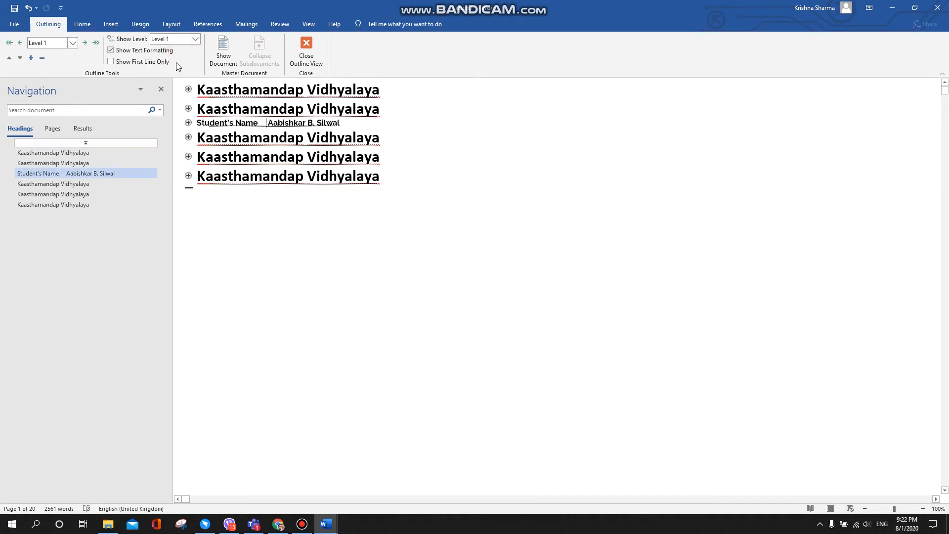
- Try to create subdocuments from the entire outline of the merged reports with the master document tools shown
{"action": "left_click", "coordinate": [197, 91]}
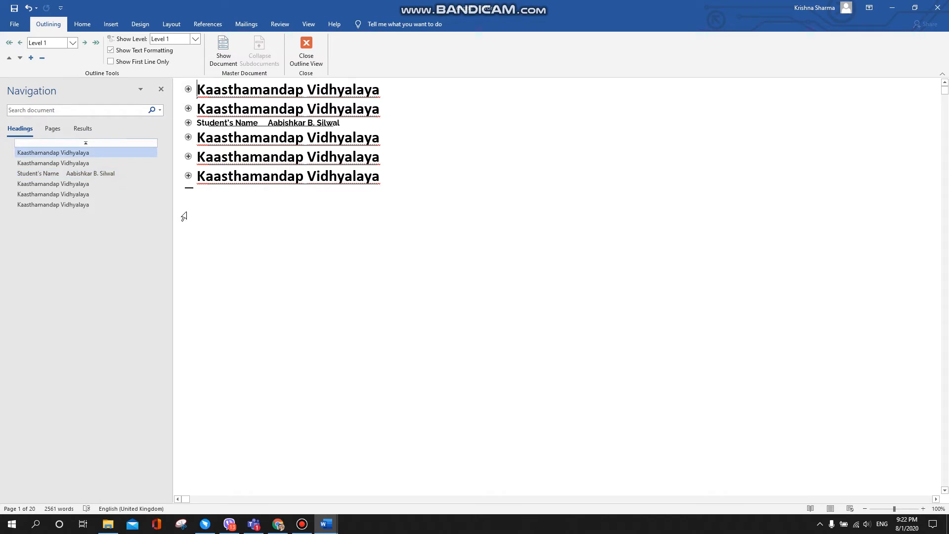
{"action": "left_click", "coordinate": [306, 49]}
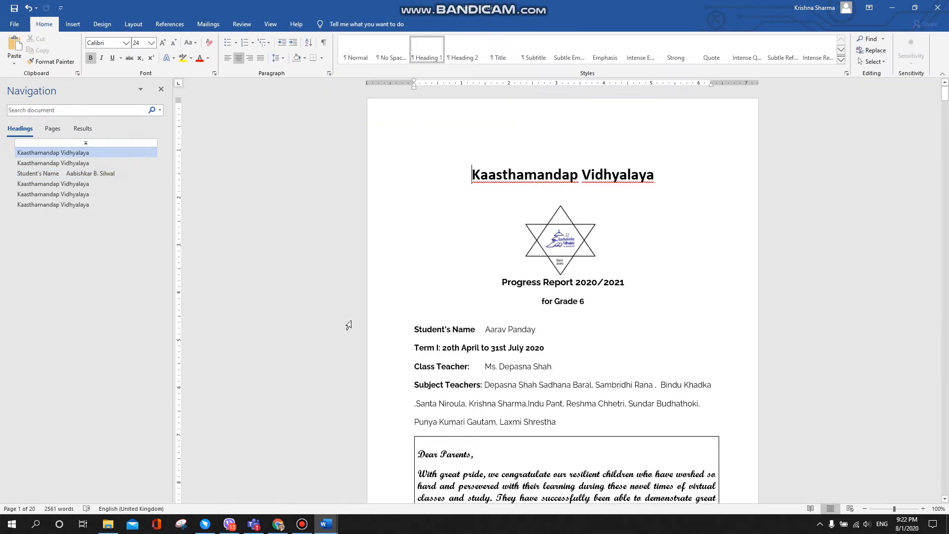
{"action": "key", "text": "Right"}
{"action": "left_click", "coordinate": [271, 25]}
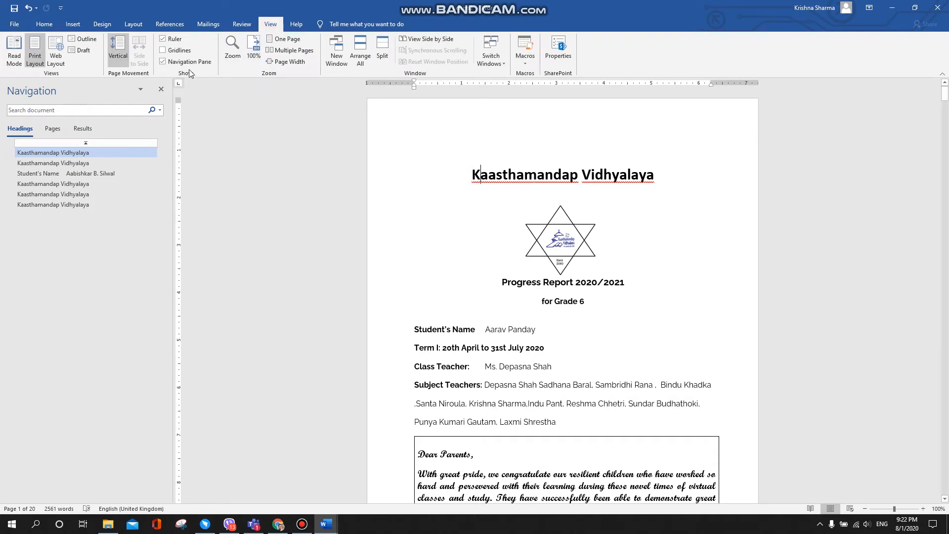
{"action": "left_click", "coordinate": [85, 39]}
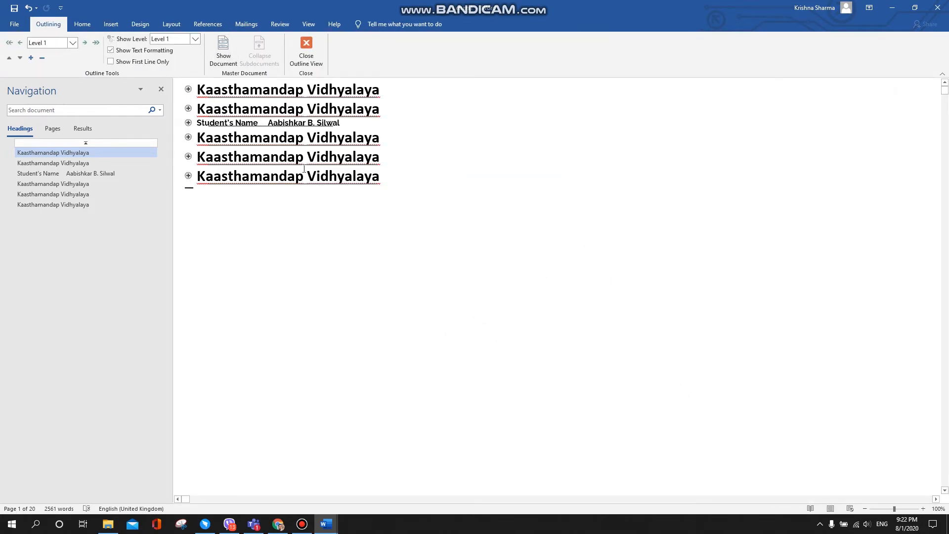
{"action": "key", "text": "ctrl+a"}
{"action": "left_click", "coordinate": [223, 52]}
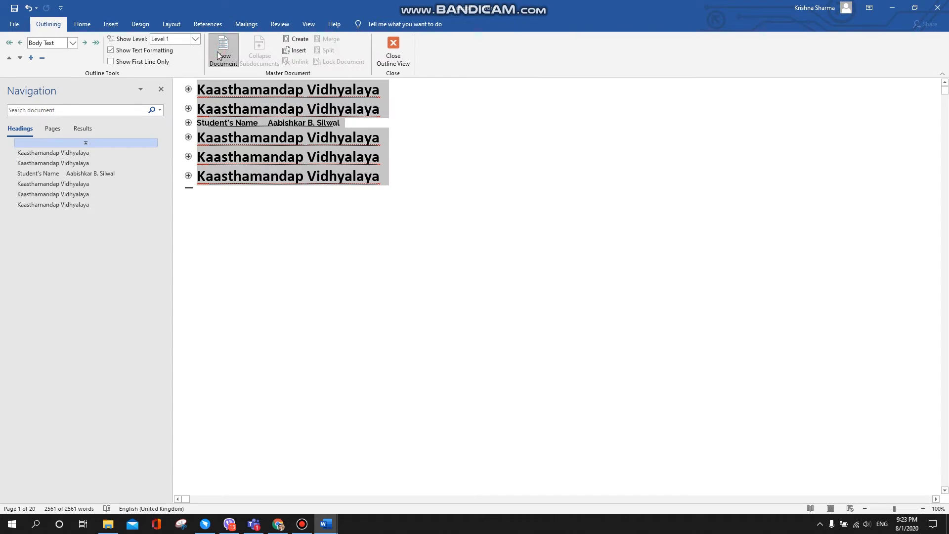
{"action": "left_click", "coordinate": [295, 39]}
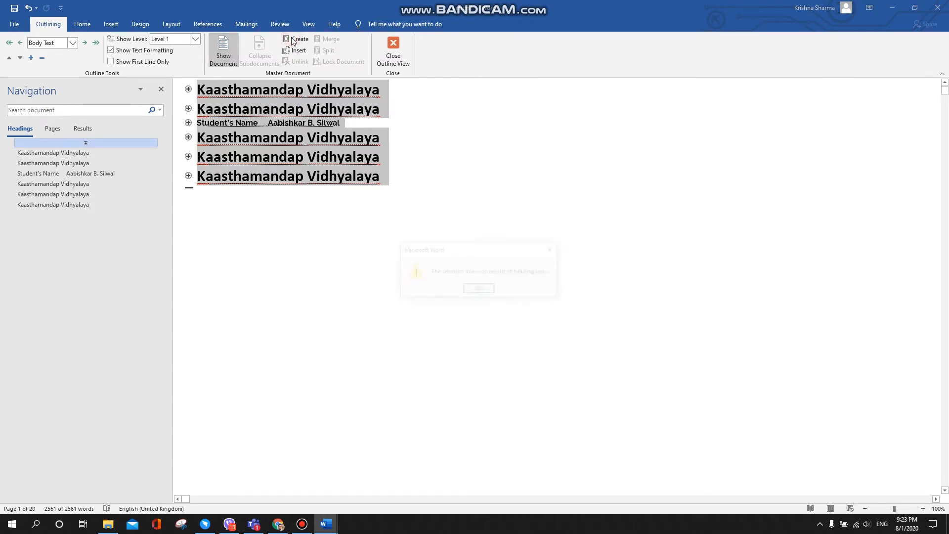
{"action": "left_click", "coordinate": [471, 291]}
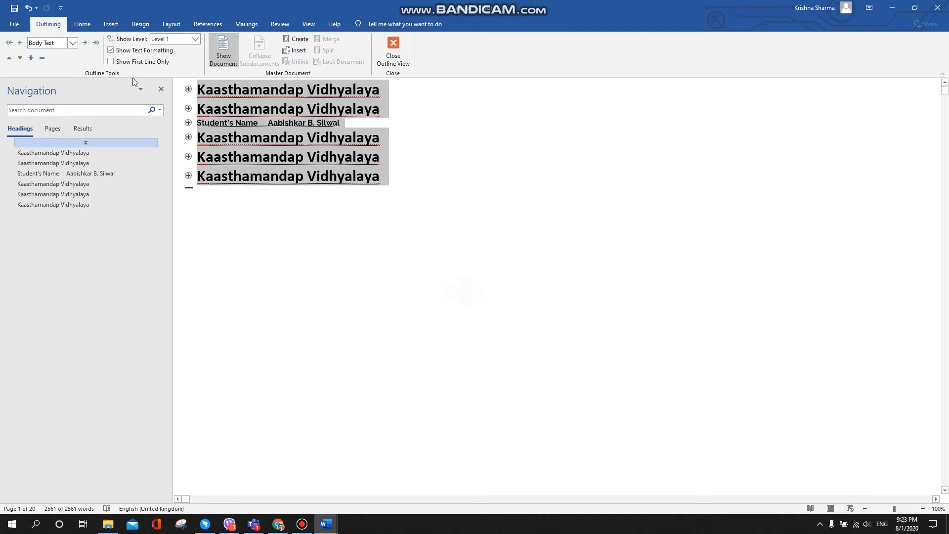
{"action": "left_click", "coordinate": [16, 24]}
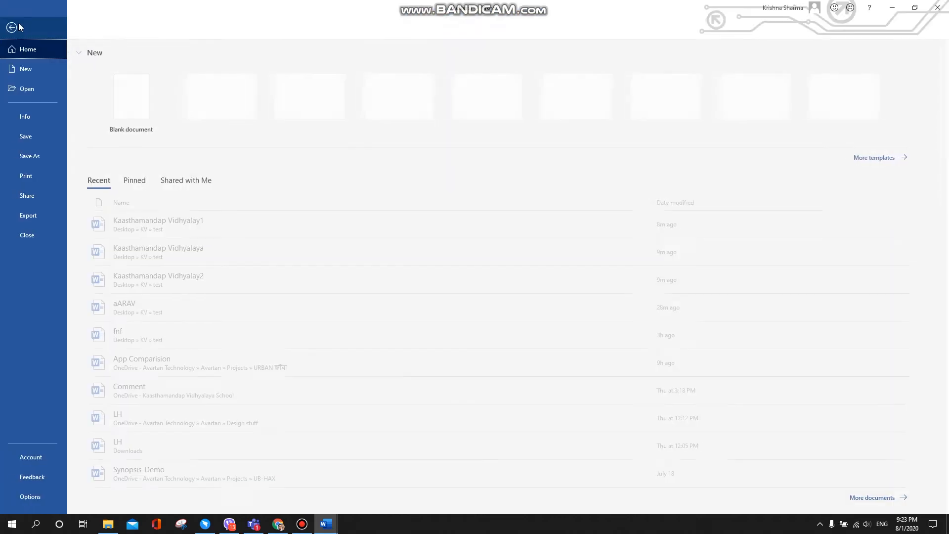
{"action": "left_click", "coordinate": [14, 28]}
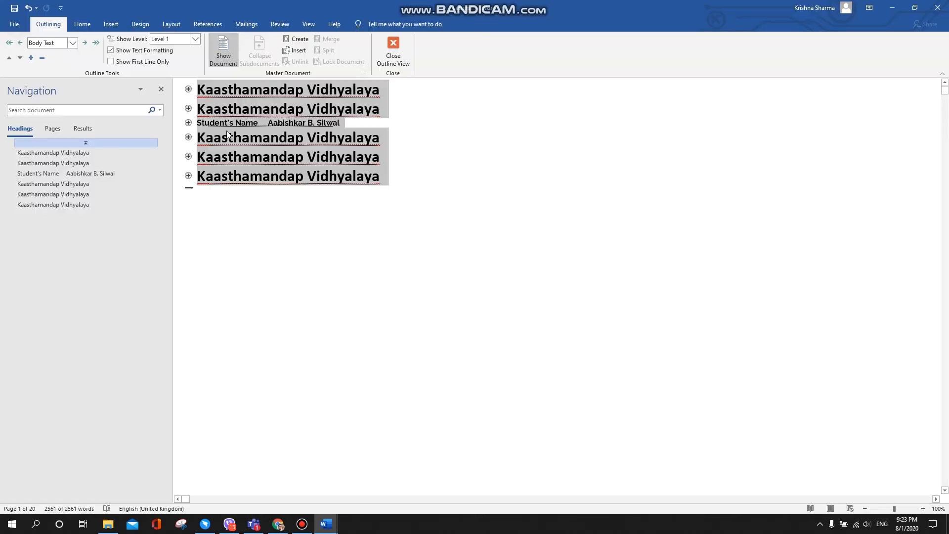
- Leave Outline view and apply the Normal style to the Student's Name line that is formatted as a heading
{"action": "left_click", "coordinate": [382, 57]}
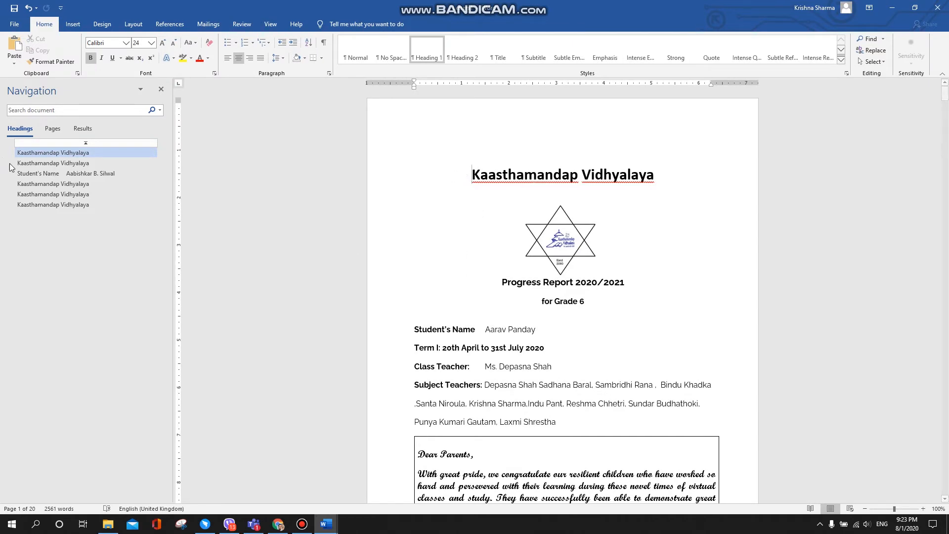
{"action": "left_click", "coordinate": [110, 173]}
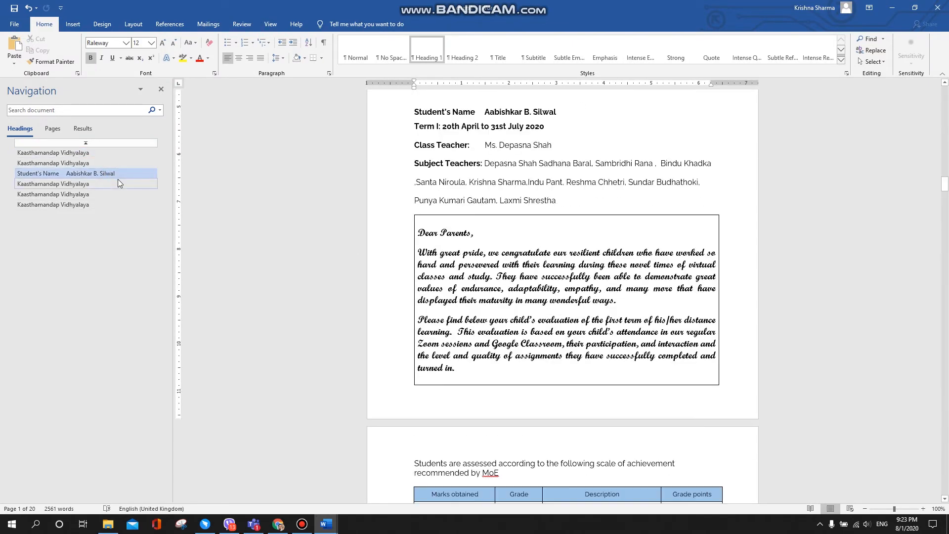
{"action": "scroll", "coordinate": [314, 180], "scroll_direction": "up", "scroll_amount": 2}
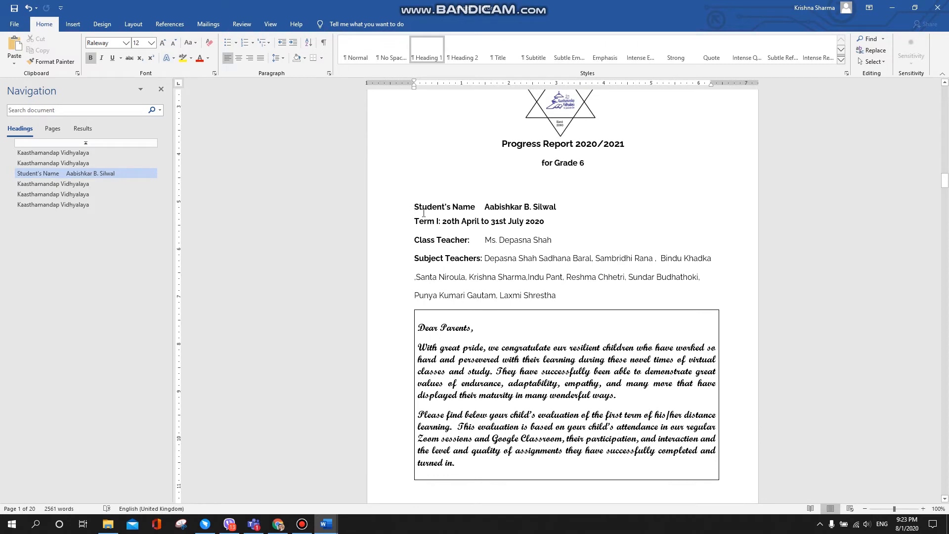
{"action": "left_click", "coordinate": [417, 208]}
{"action": "scroll", "coordinate": [507, 125], "scroll_direction": "up", "scroll_amount": 3}
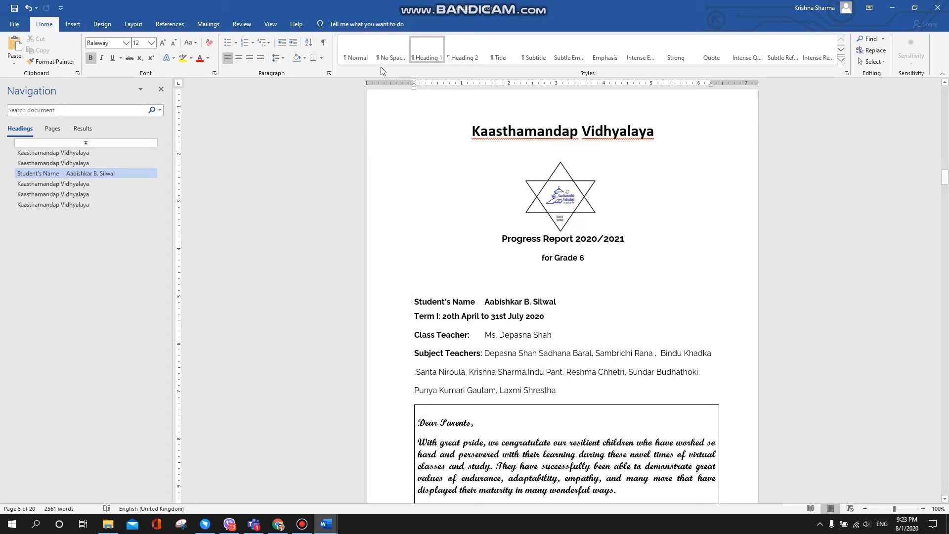
{"action": "left_click", "coordinate": [355, 56]}
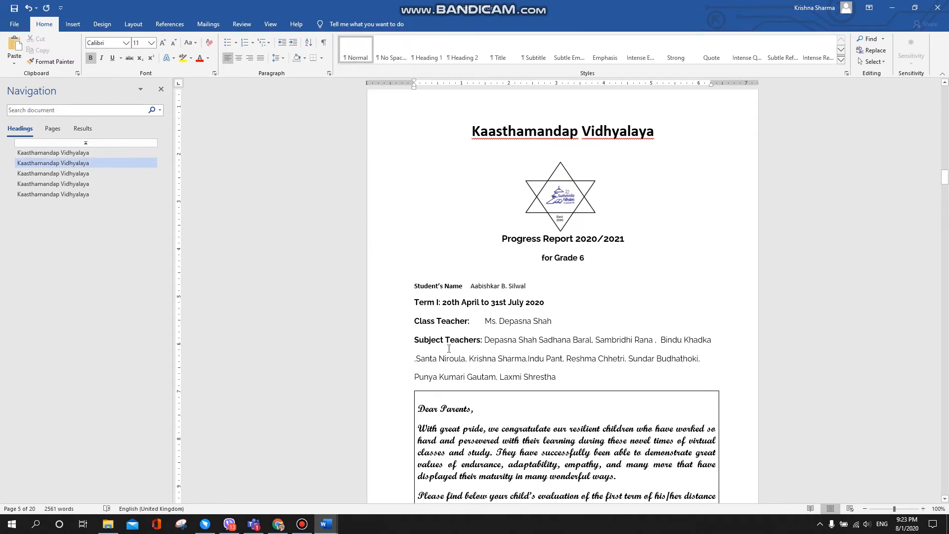
- Reopen Outline view, select the whole document and try again to create subdocuments from it
{"action": "scroll", "coordinate": [432, 307], "scroll_direction": "up", "scroll_amount": 20}
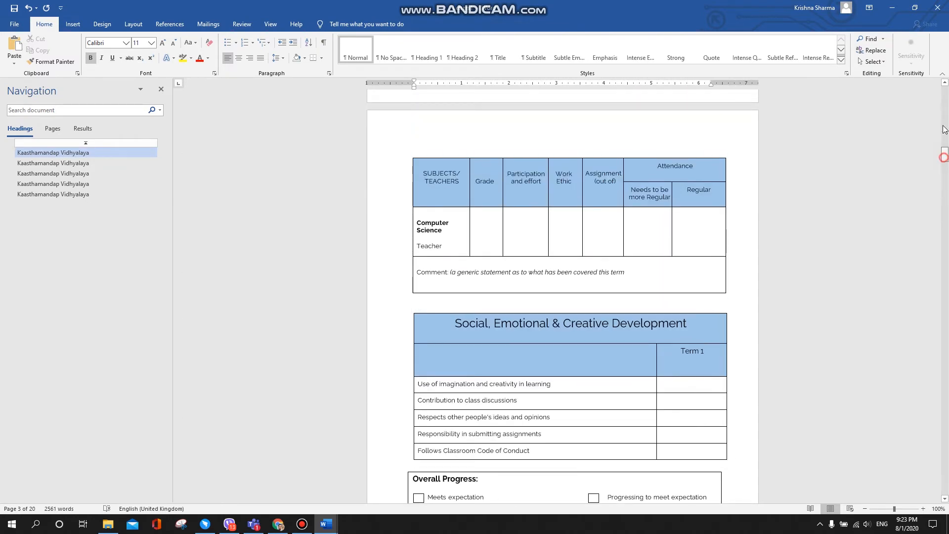
{"action": "scroll", "coordinate": [676, 179], "scroll_direction": "up", "scroll_amount": 10}
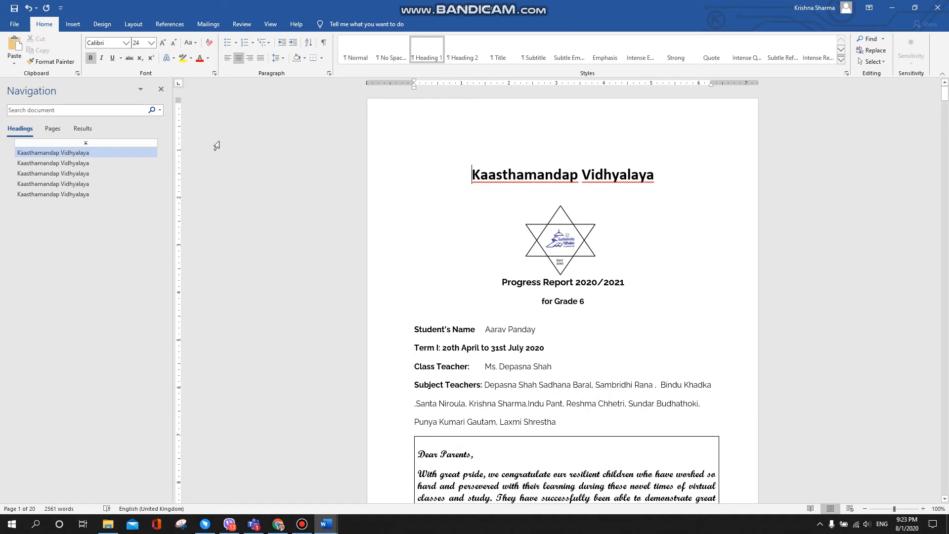
{"action": "left_click", "coordinate": [270, 24]}
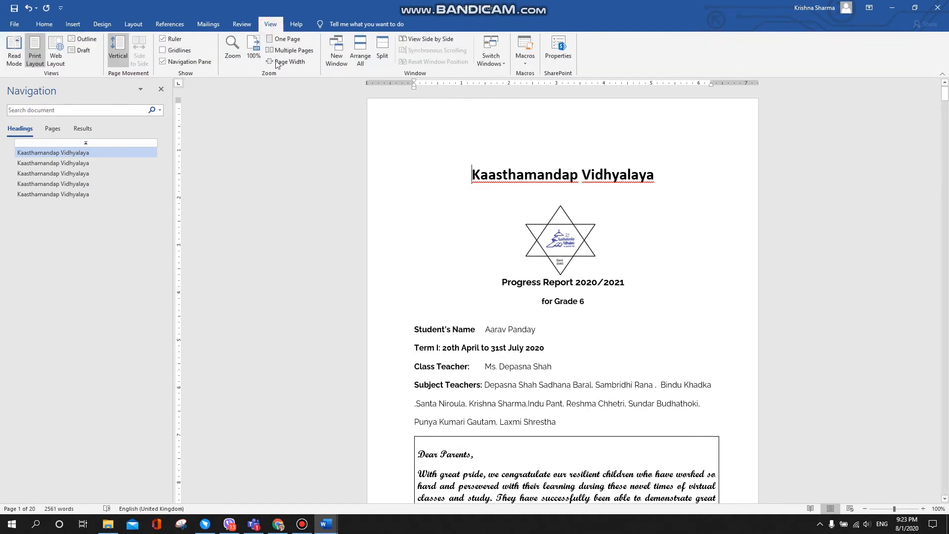
{"action": "left_click", "coordinate": [78, 39]}
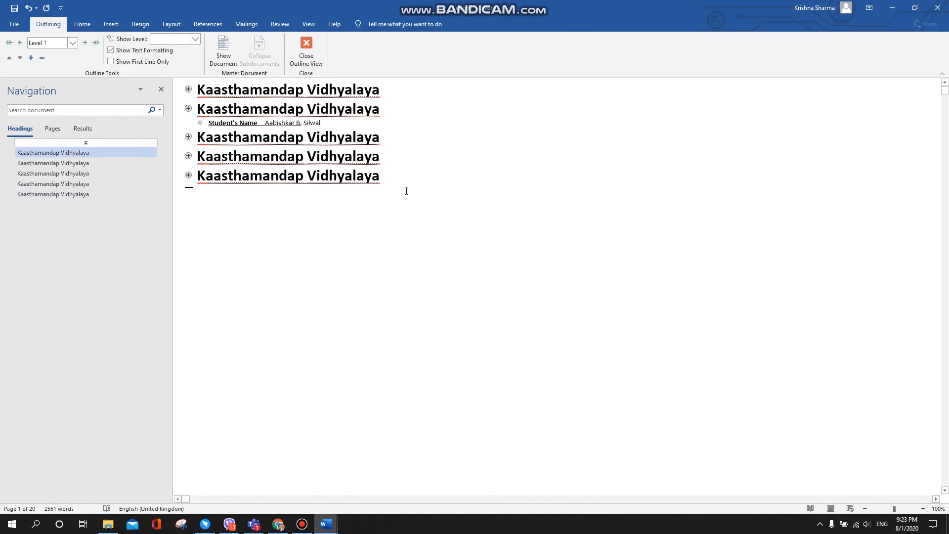
{"action": "left_click_drag", "start_coordinate": [403, 188], "coordinate": [197, 106]}
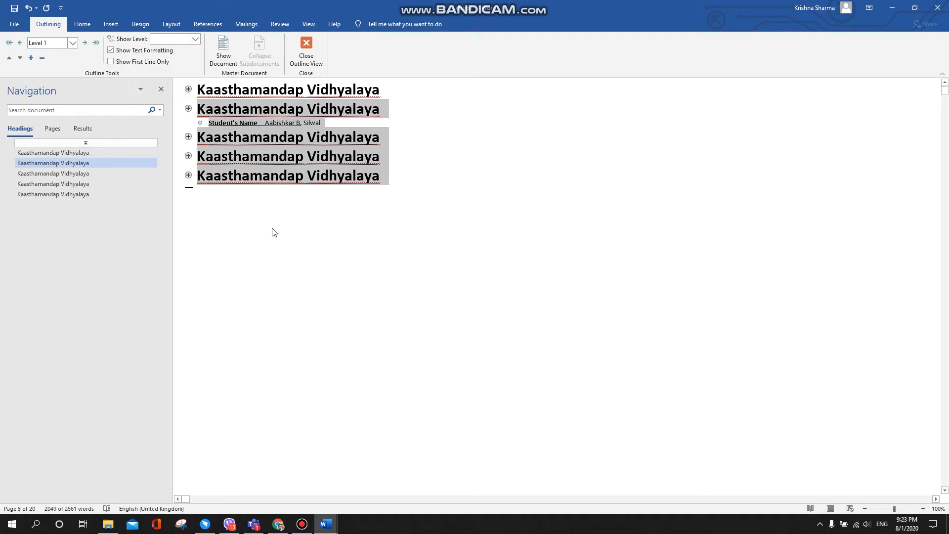
{"action": "key", "text": "ctrl+a"}
{"action": "left_click", "coordinate": [223, 50]}
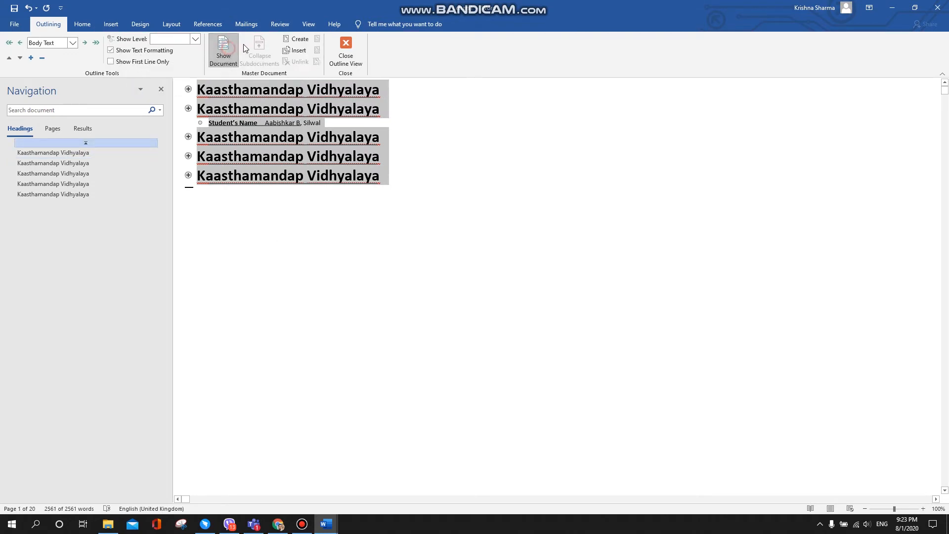
{"action": "left_click", "coordinate": [298, 39]}
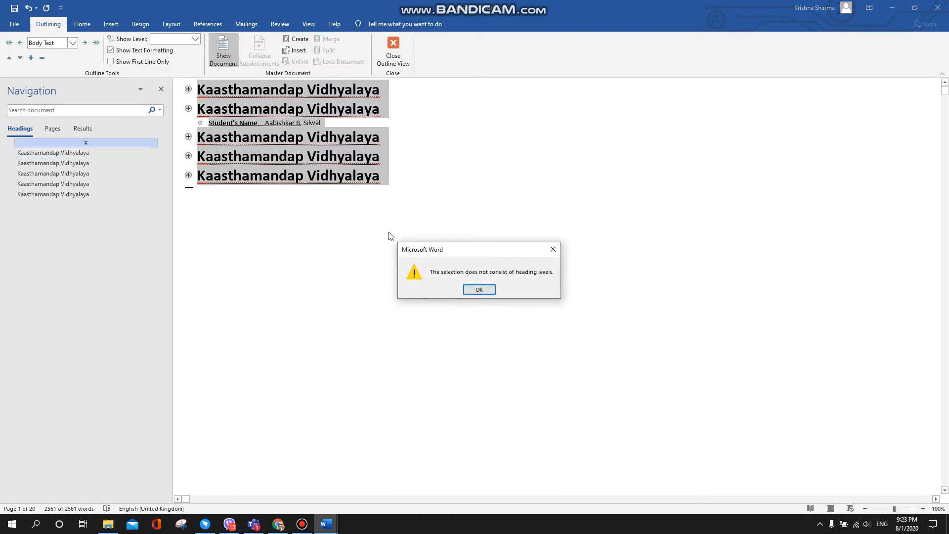
{"action": "left_click", "coordinate": [480, 291]}
- Show only Level 1, assign outline Level 1 to all selected content and create subdocuments from it
{"action": "left_click", "coordinate": [196, 39]}
{"action": "left_click", "coordinate": [169, 50]}
{"action": "left_click", "coordinate": [72, 42]}
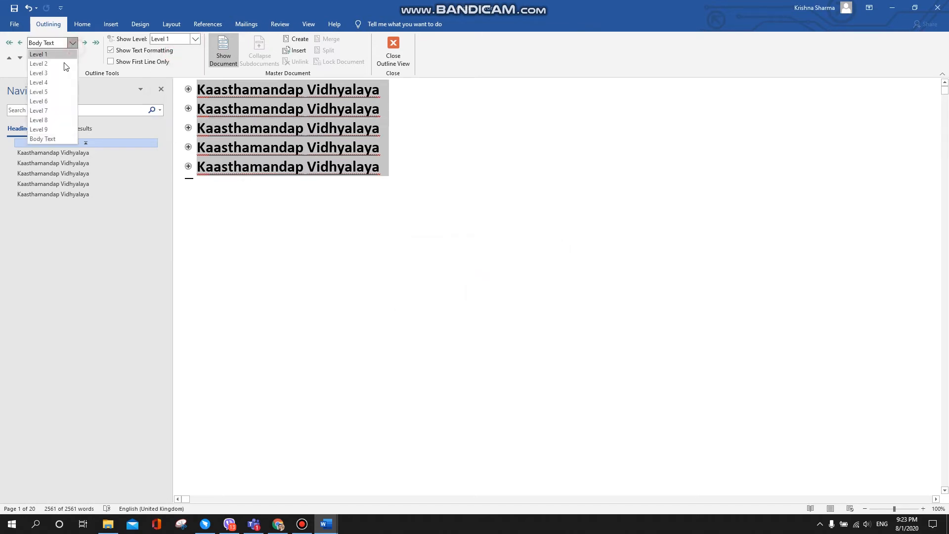
{"action": "left_click", "coordinate": [64, 55]}
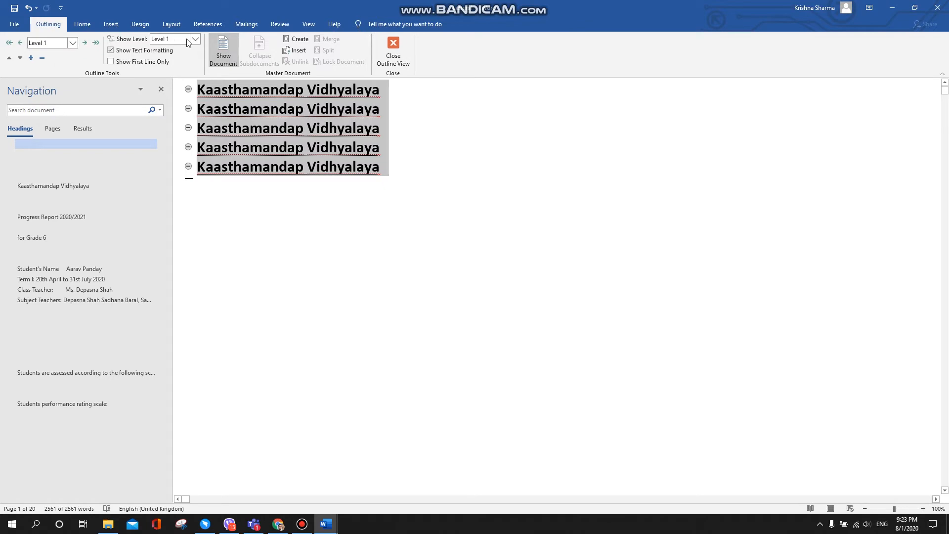
{"action": "left_click", "coordinate": [297, 39]}
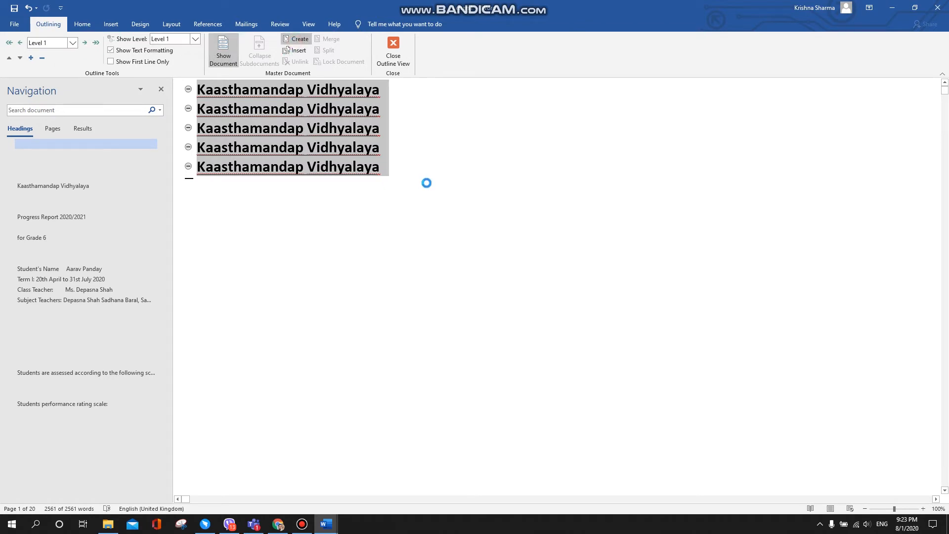
{"action": "scroll", "coordinate": [367, 129], "scroll_direction": "down", "scroll_amount": 20}
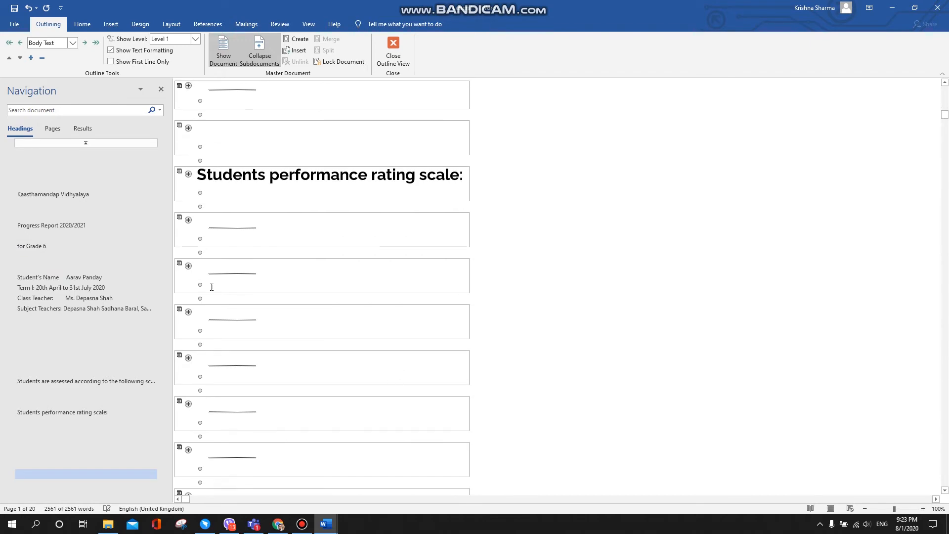
- Save the master document with its subdocuments in the test folder as the Word document Kaasthamandap Vidhyalaya
{"action": "left_click", "coordinate": [16, 25]}
{"action": "left_click", "coordinate": [32, 156]}
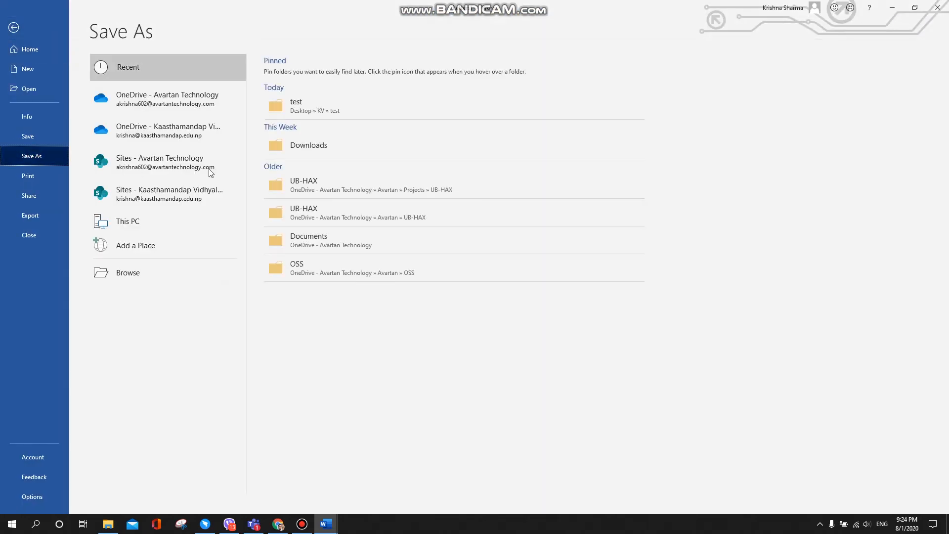
{"action": "left_click", "coordinate": [312, 103]}
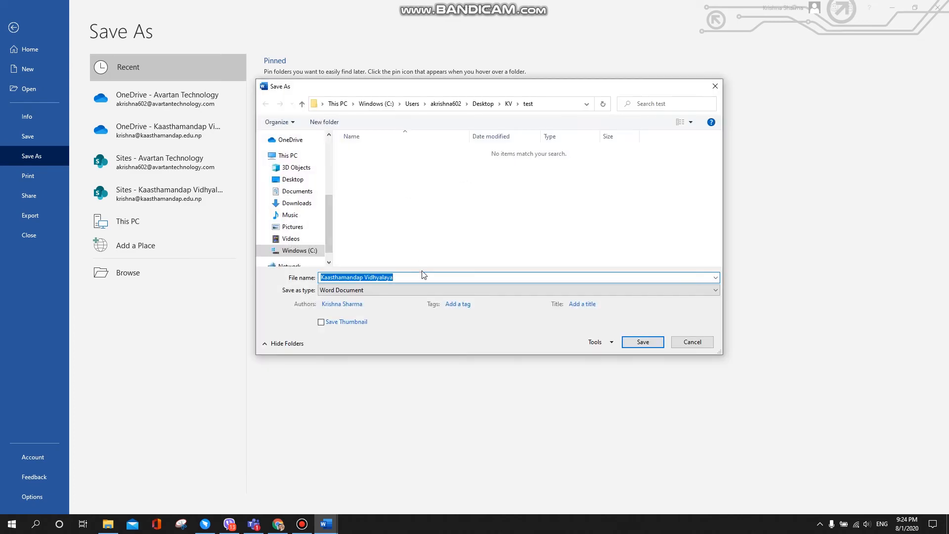
{"action": "left_click", "coordinate": [646, 342]}
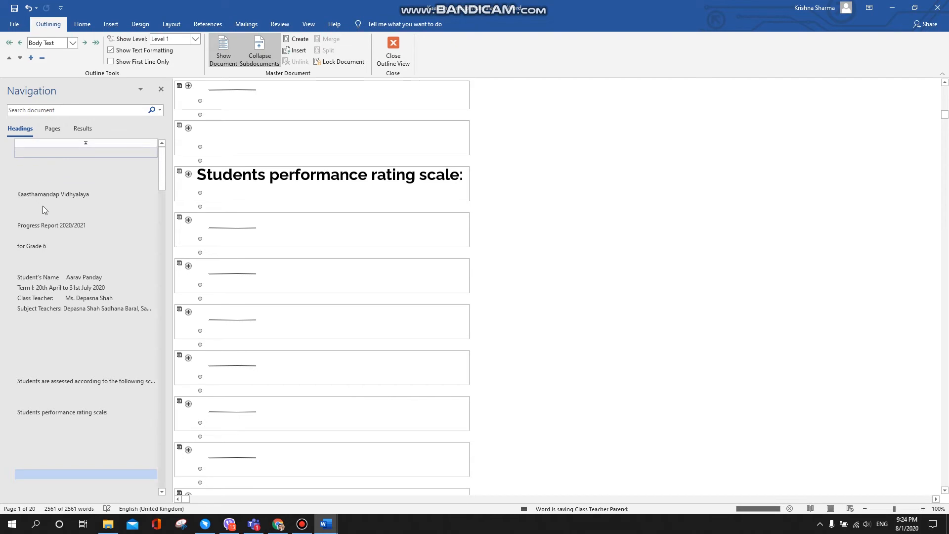
{"action": "left_click_drag", "start_coordinate": [163, 179], "coordinate": [155, 489]}
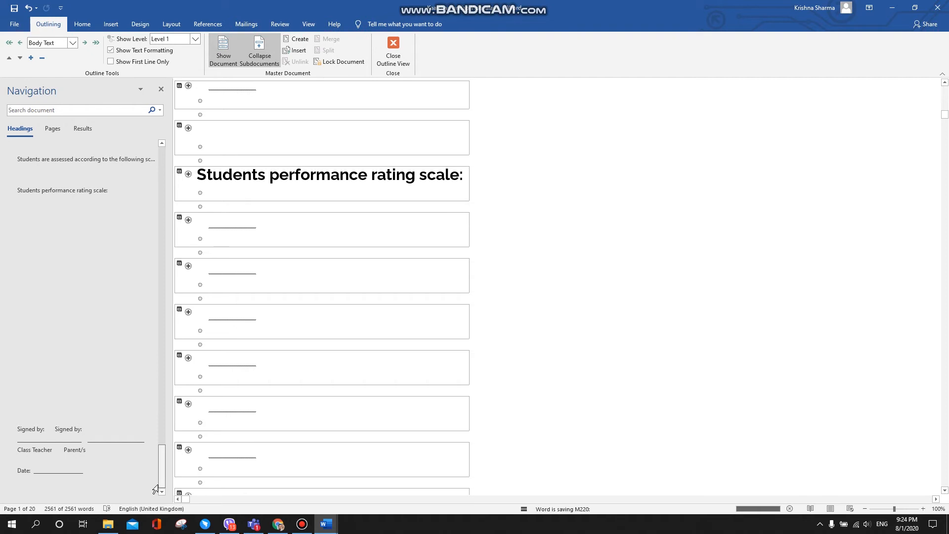
{"action": "left_click_drag", "start_coordinate": [162, 468], "coordinate": [178, 143]}
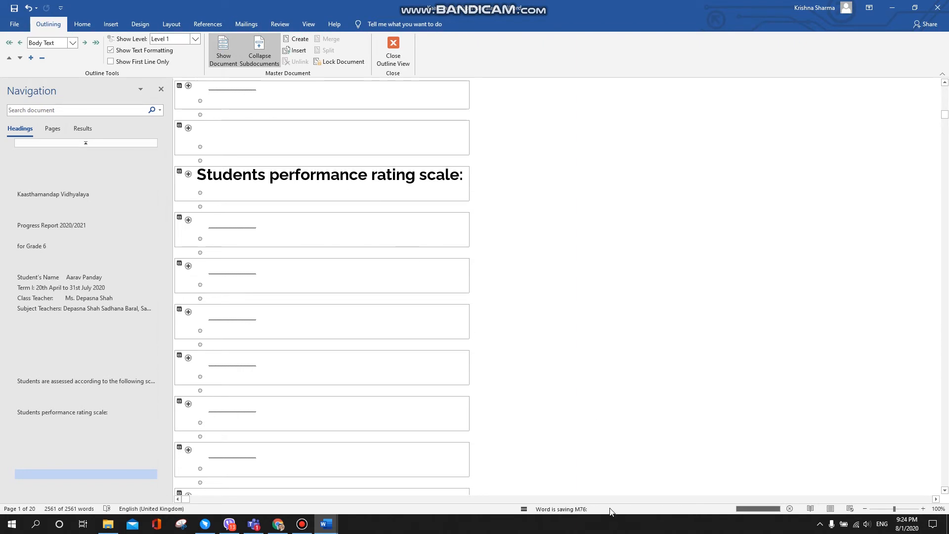
- Check the saved subdocument files in the test folder in File Explorer
{"action": "left_click", "coordinate": [99, 153]}
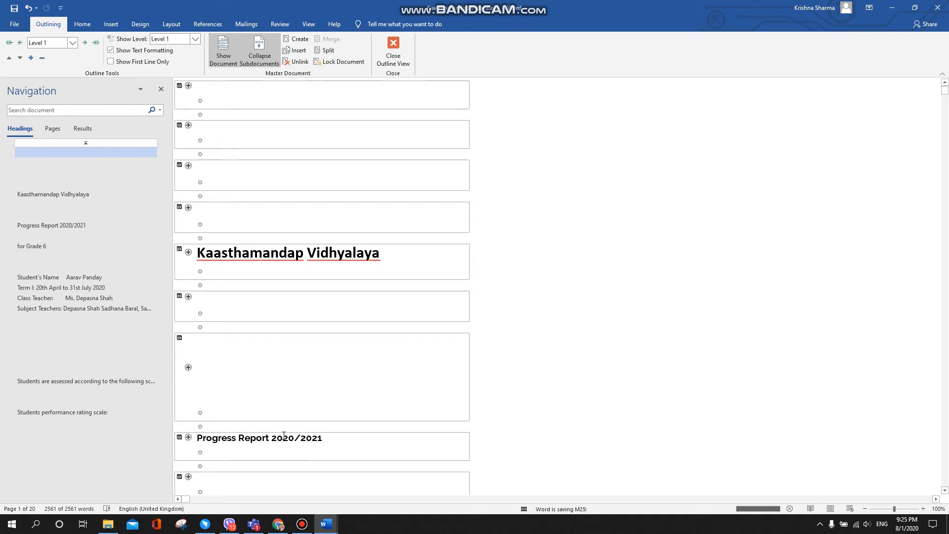
{"action": "key", "text": "XF86AudioLowerVolume"}
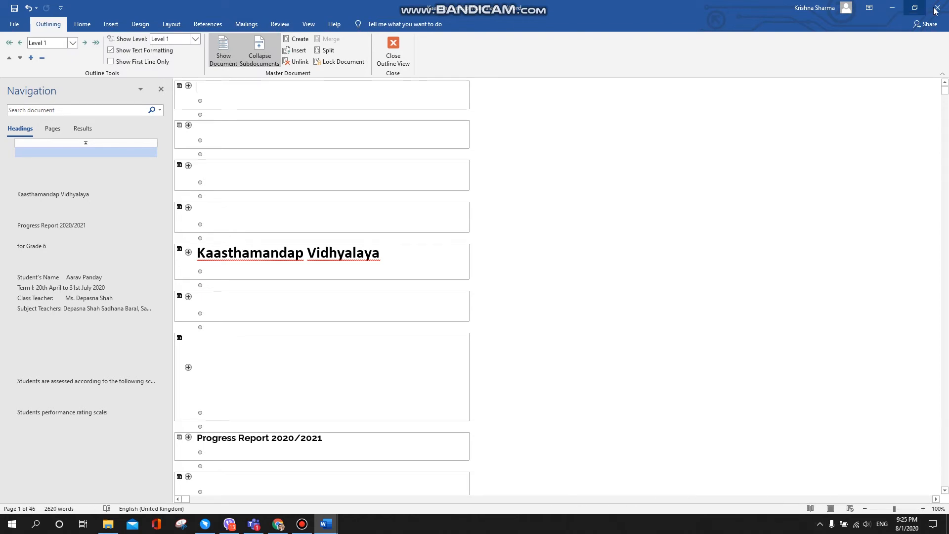
{"action": "left_click", "coordinate": [108, 524]}
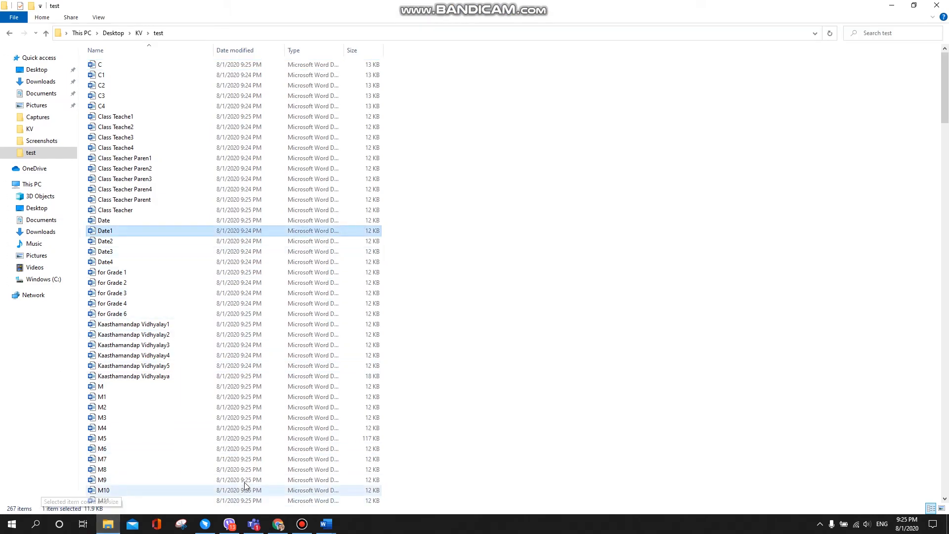
{"action": "key", "text": "XF86AudioLowerVolume"}
{"action": "key", "text": "XF86AudioLowerVolume"}
{"action": "left_click", "coordinate": [452, 346]}
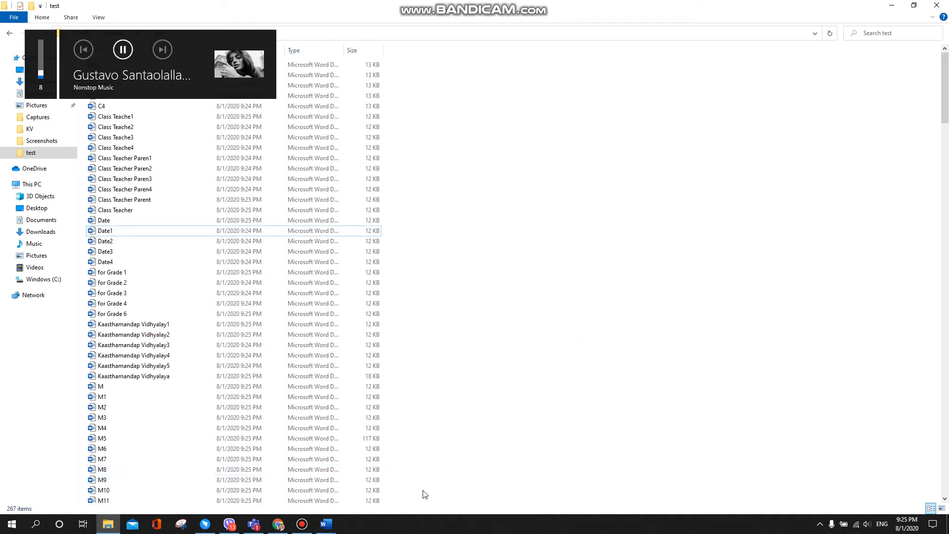
- Close the master document in Word and delete all files in the test folder in File Explorer
{"action": "mouse_move", "coordinate": [326, 524]}
{"action": "left_click", "coordinate": [381, 477]}
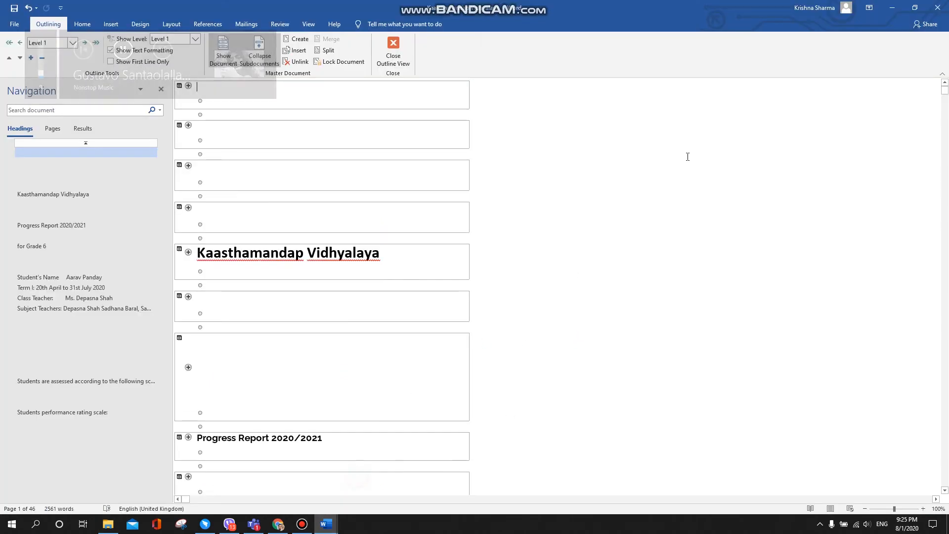
{"action": "left_click", "coordinate": [109, 525]}
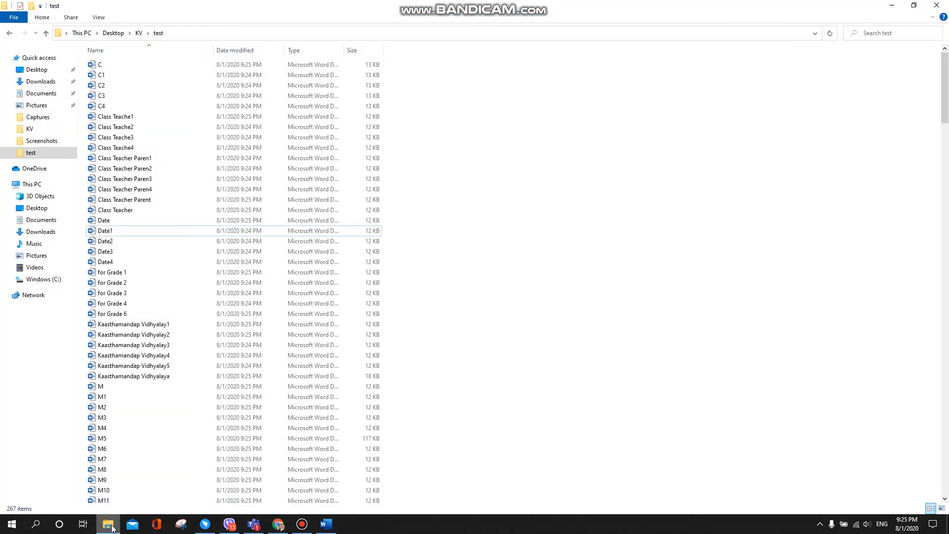
{"action": "left_click", "coordinate": [111, 526]}
{"action": "left_click", "coordinate": [108, 524]}
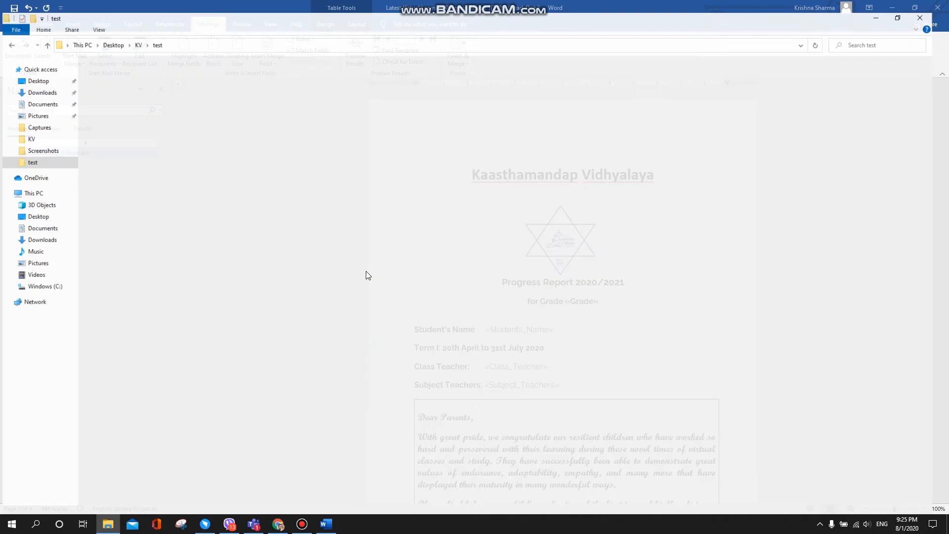
{"action": "left_click", "coordinate": [366, 272]}
{"action": "key", "text": "ctrl+a"}
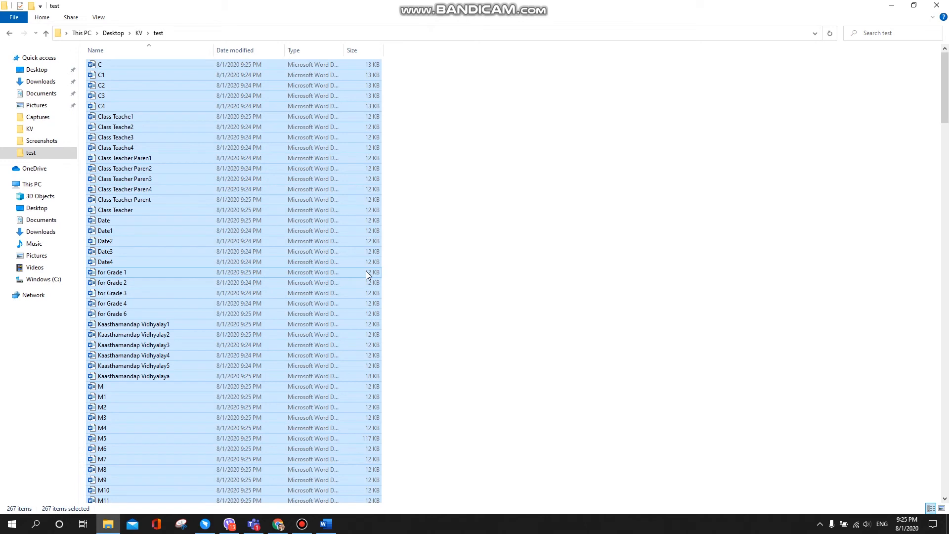
{"action": "key", "text": "Delete"}
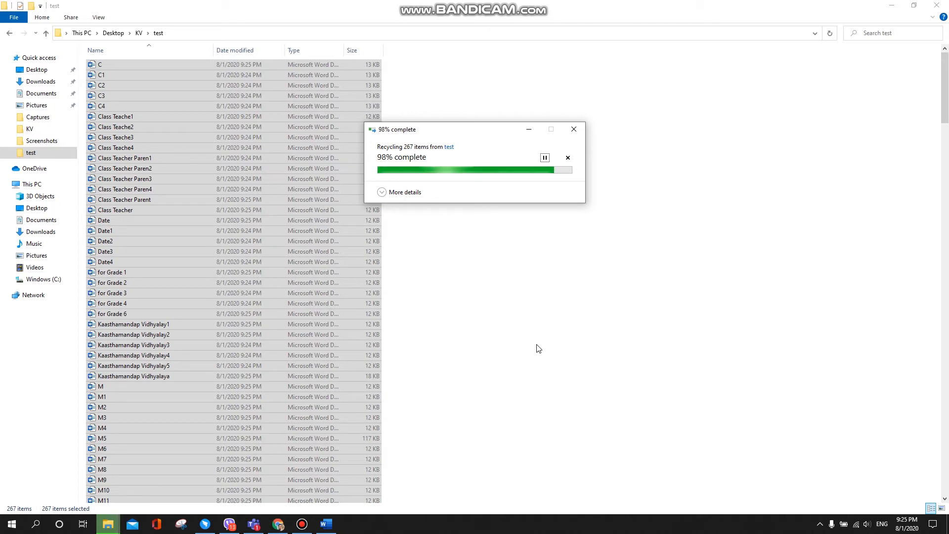
- Return to the mail merge main document in Word and remove the empty lines above the Kaasthamandap Vidhyalaya heading
{"action": "left_click", "coordinate": [891, 6]}
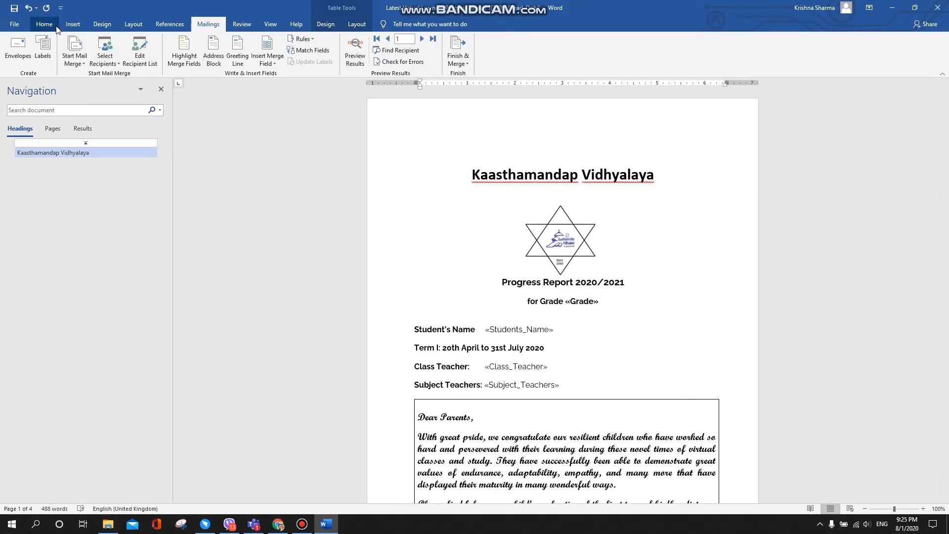
{"action": "left_click", "coordinate": [44, 25]}
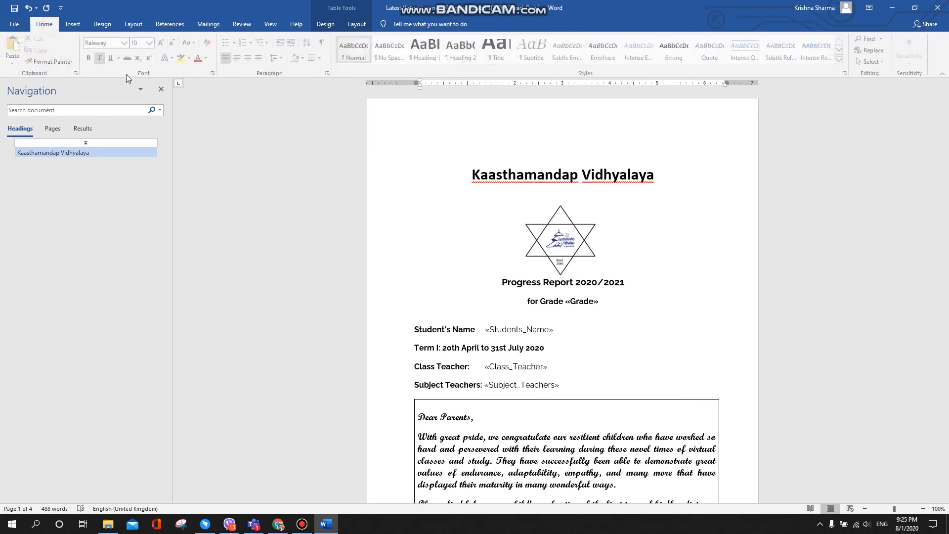
{"action": "left_click", "coordinate": [471, 174]}
{"action": "left_click", "coordinate": [512, 141]}
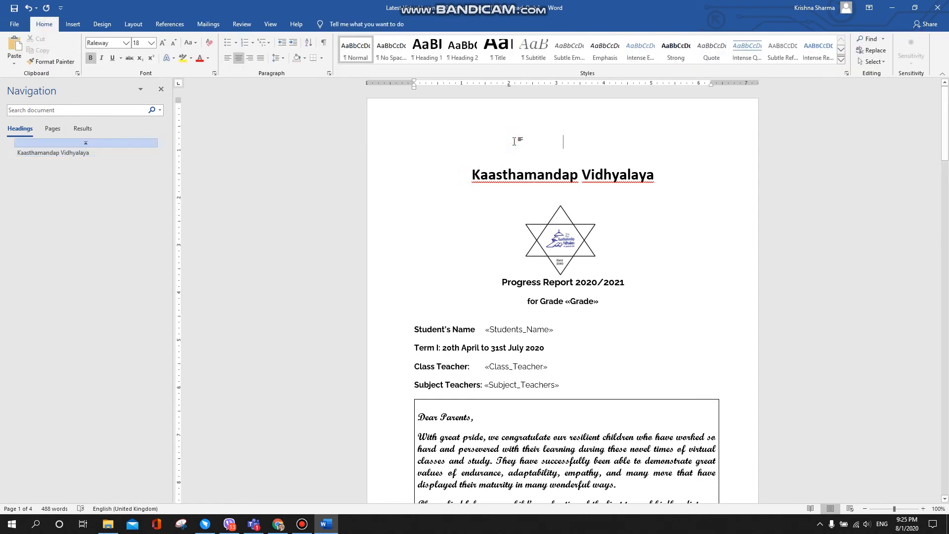
{"action": "key", "text": "Delete"}
{"action": "left_click", "coordinate": [515, 142]}
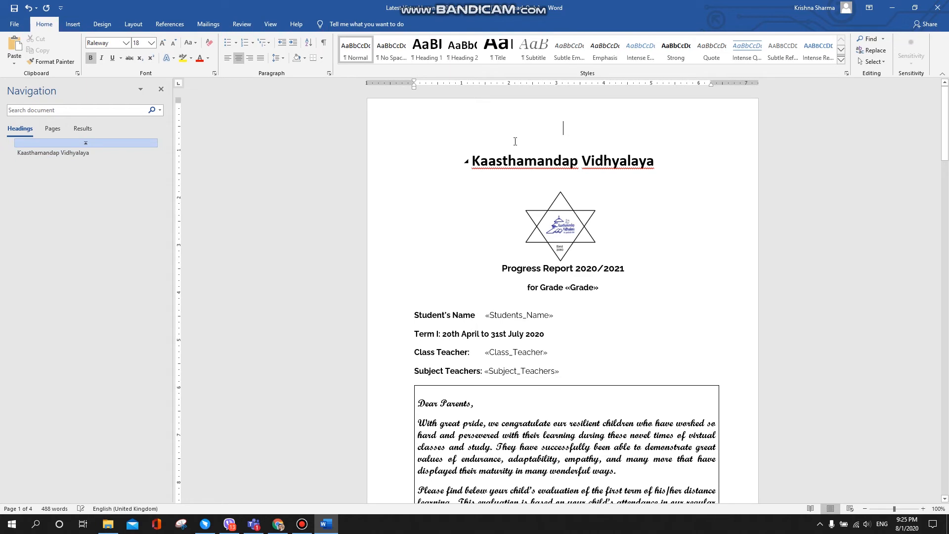
{"action": "key", "text": "Delete"}
{"action": "key", "text": "Up"}
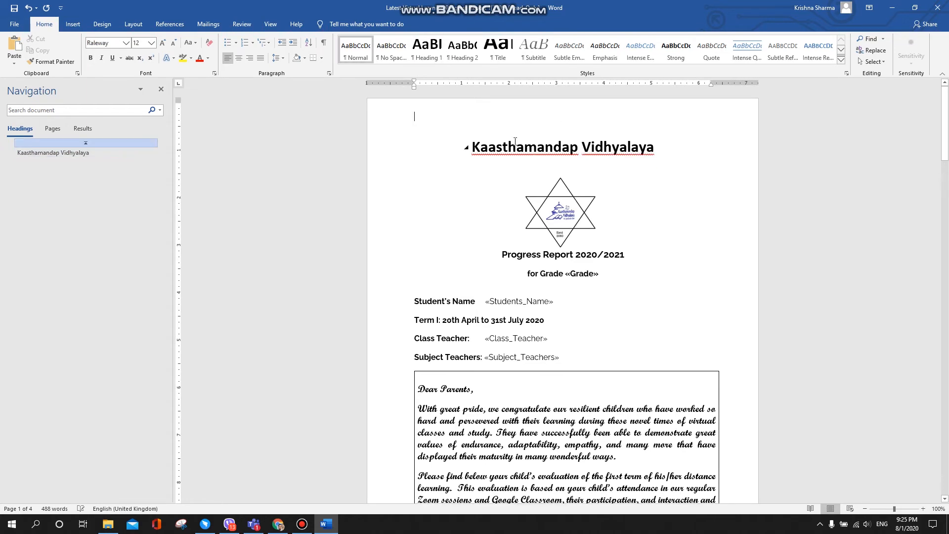
{"action": "key", "text": "Delete"}
{"action": "key", "text": "Delete"}
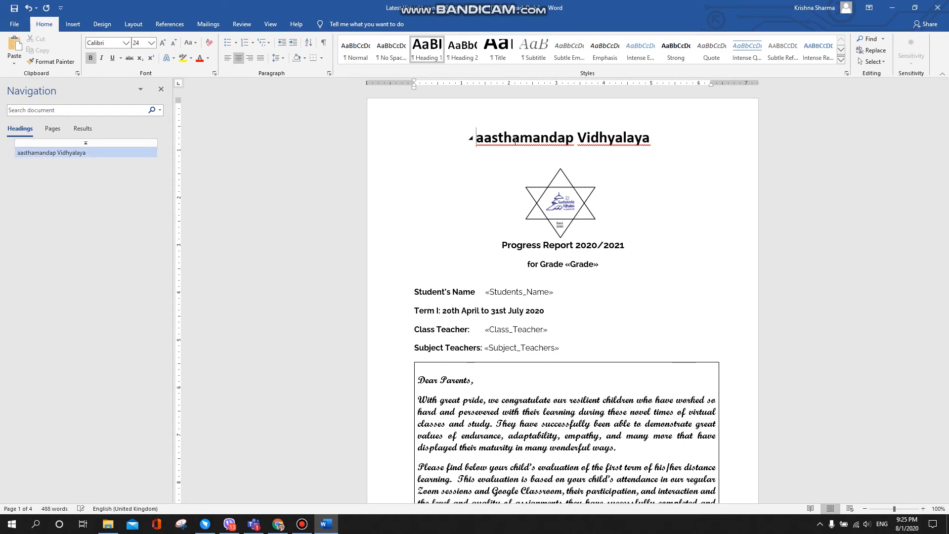
{"action": "type", "text": "K"}
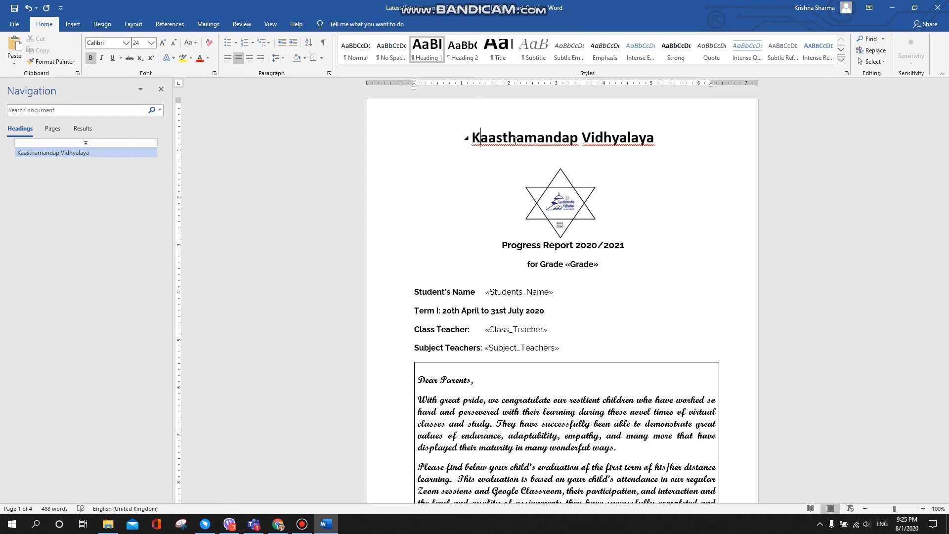
{"action": "key", "text": "Up"}
{"action": "key", "text": "Delete"}
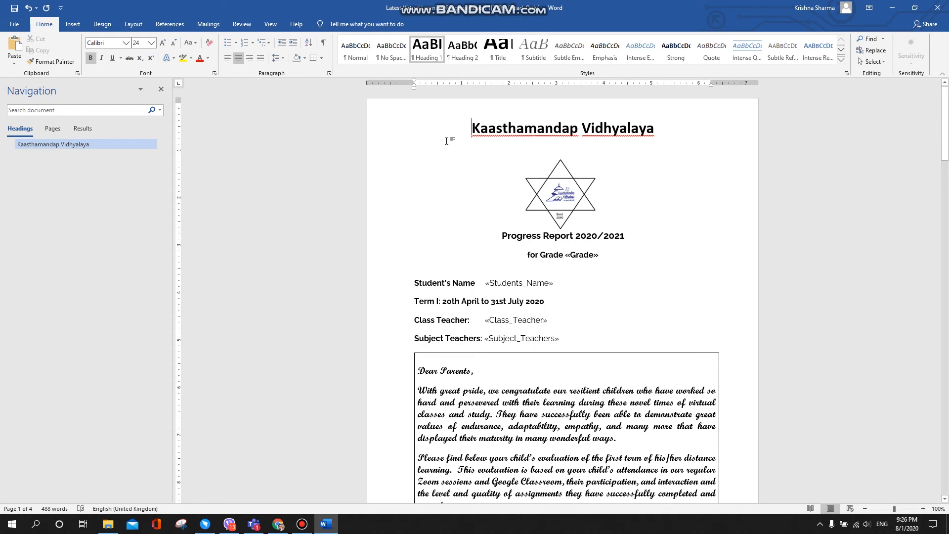
- Apply the Normal style to the entire mail merge document
{"action": "key", "text": "ctrl+a"}
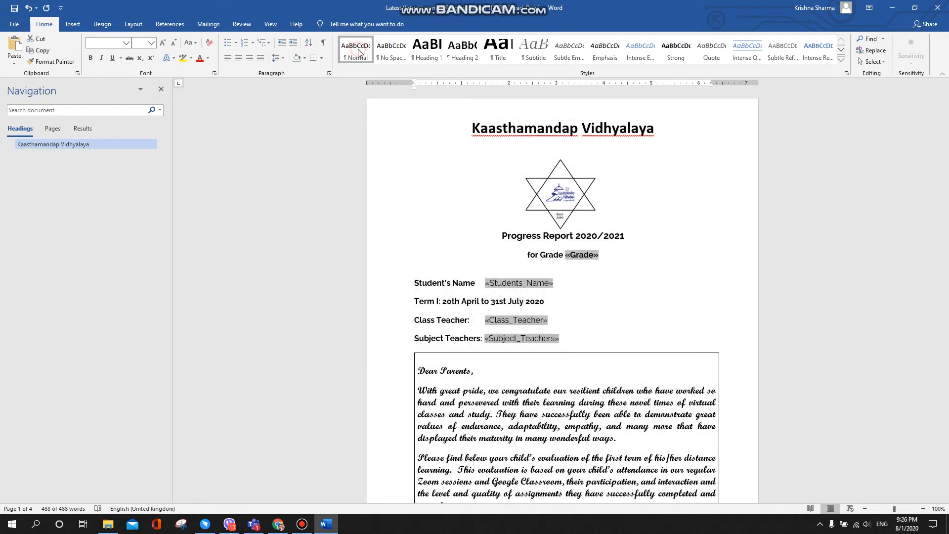
{"action": "left_click", "coordinate": [357, 52]}
{"action": "left_click", "coordinate": [533, 245]}
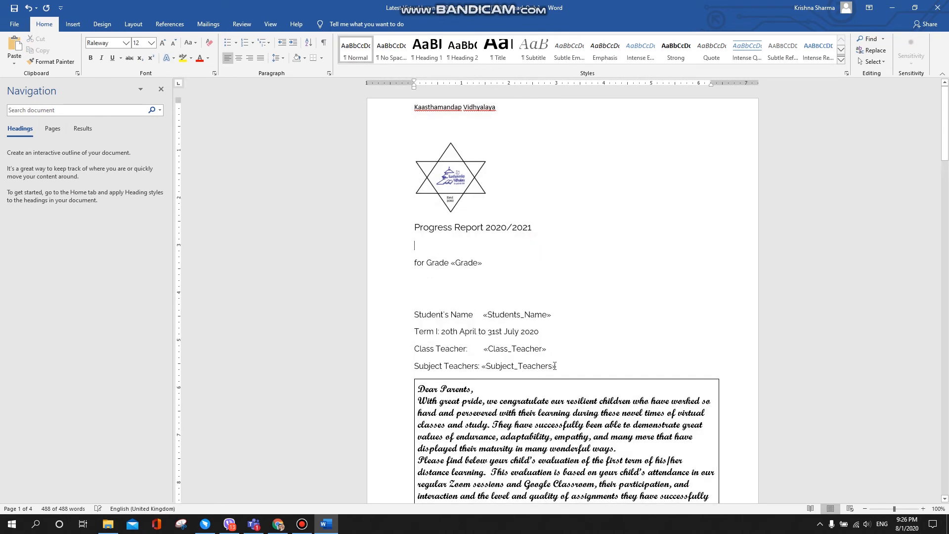
- Centre the lines from the school name to Subject Teachers and format Kaasthamandap Vidhyalaya as a centred Heading 1
{"action": "left_click_drag", "start_coordinate": [563, 368], "coordinate": [415, 105]}
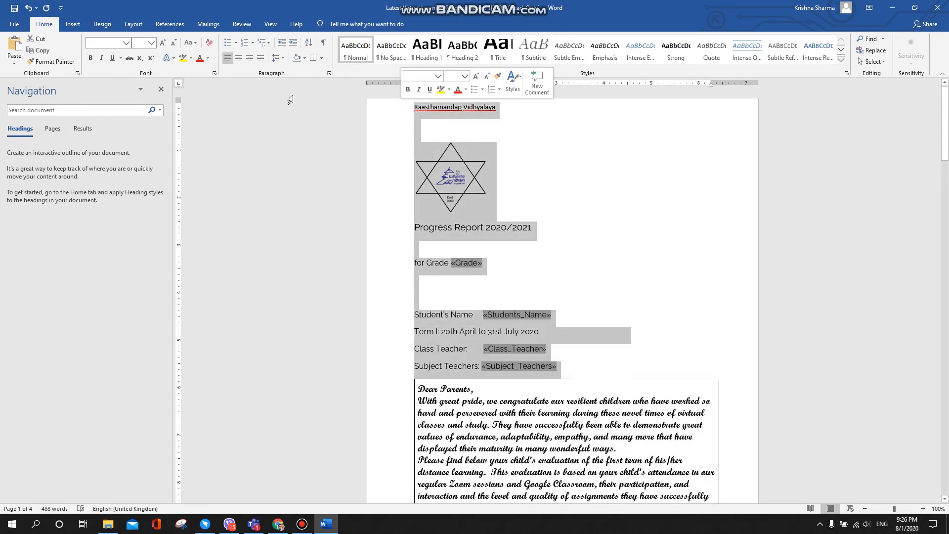
{"action": "left_click", "coordinate": [239, 58]}
{"action": "left_click", "coordinate": [520, 107]}
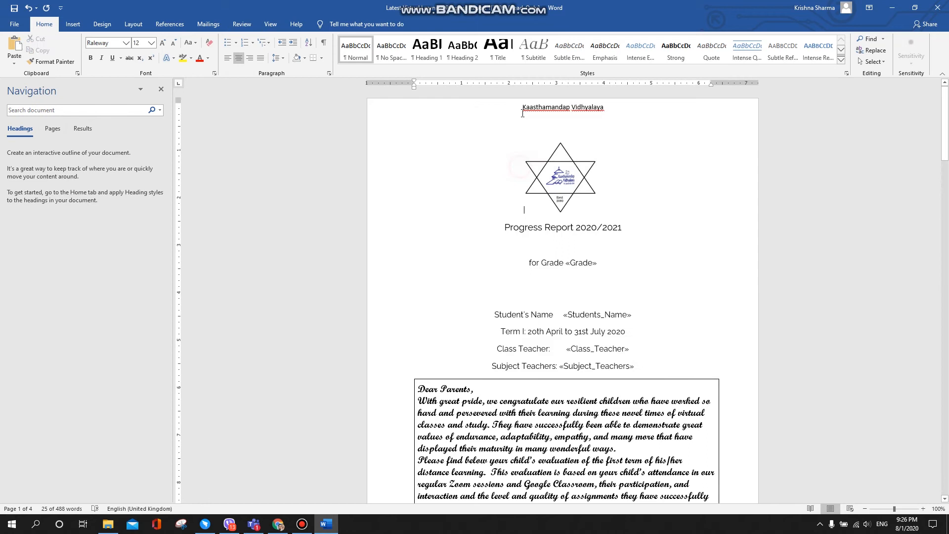
{"action": "left_click_drag", "start_coordinate": [521, 107], "coordinate": [636, 104]}
{"action": "left_click", "coordinate": [426, 51]}
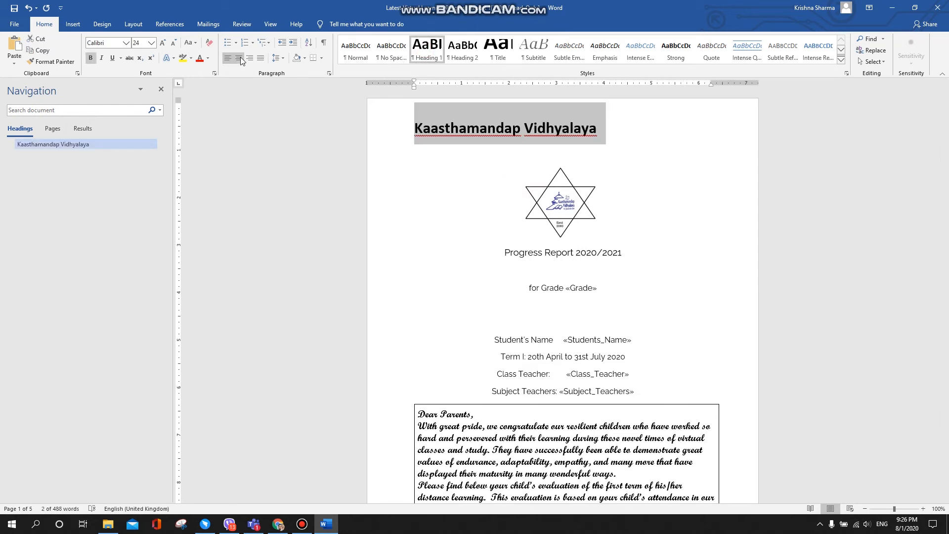
- Left-align the lines from Progress Report 2020/2021 to Subject Teachers and format them in bold at size 14
{"action": "left_click_drag", "start_coordinate": [640, 391], "coordinate": [497, 257]}
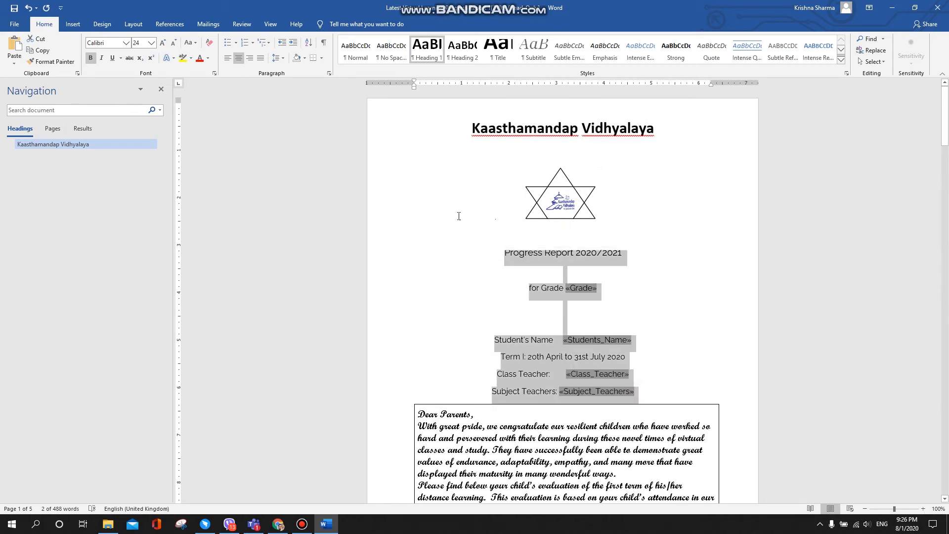
{"action": "left_click", "coordinate": [228, 57]}
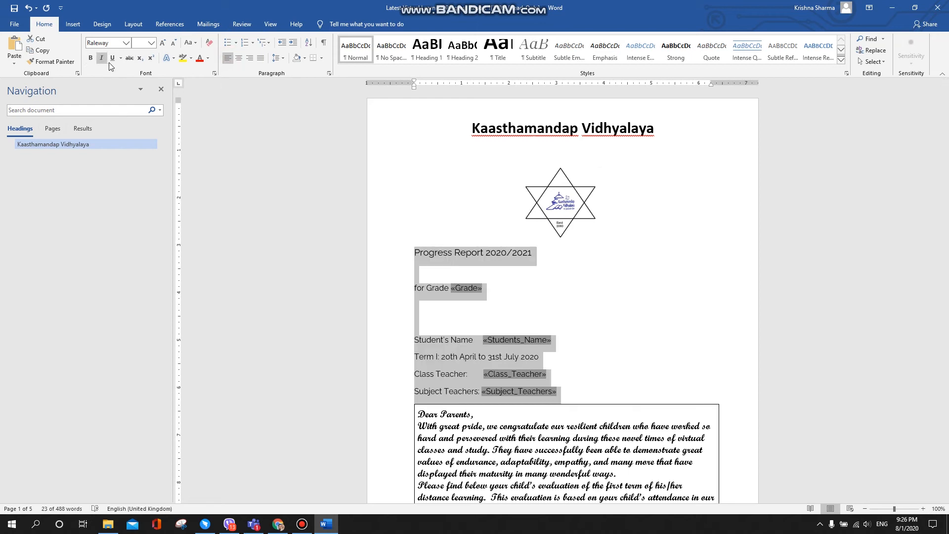
{"action": "left_click", "coordinate": [142, 44]}
{"action": "left_click", "coordinate": [90, 58]}
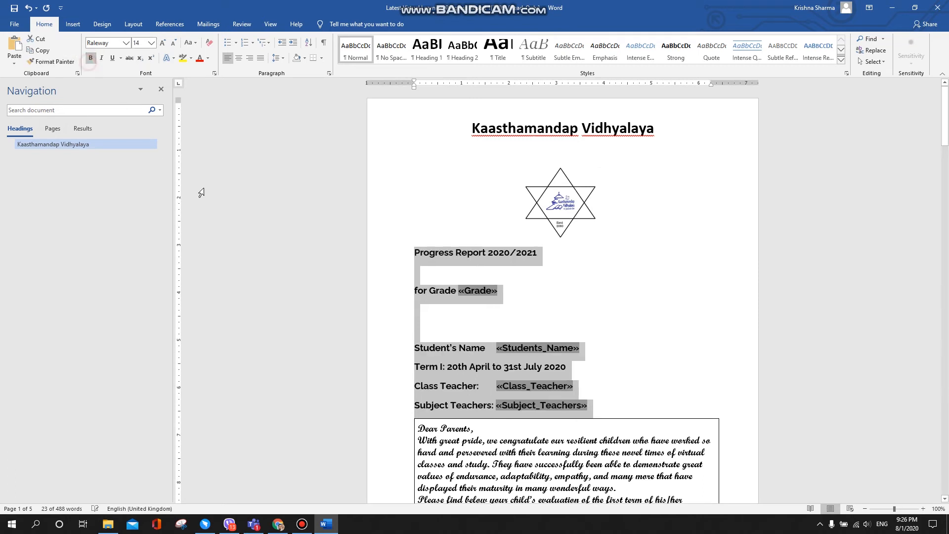
- Centre the Progress Report 2020/2021 and Grade lines and delete one empty line above Student's Name
{"action": "left_click", "coordinate": [426, 317]}
{"action": "left_click_drag", "start_coordinate": [426, 317], "coordinate": [418, 255]}
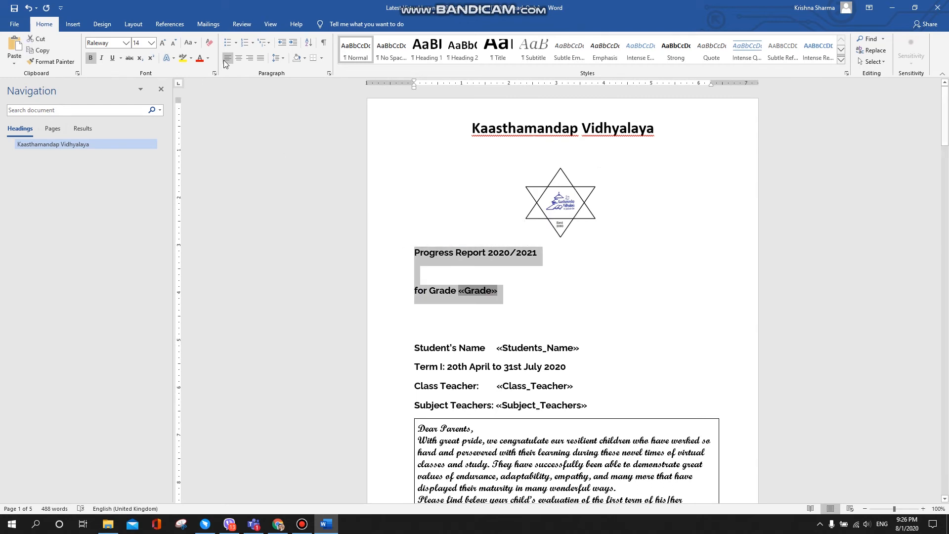
{"action": "key", "text": "ctrl+e"}
{"action": "left_click", "coordinate": [432, 292]}
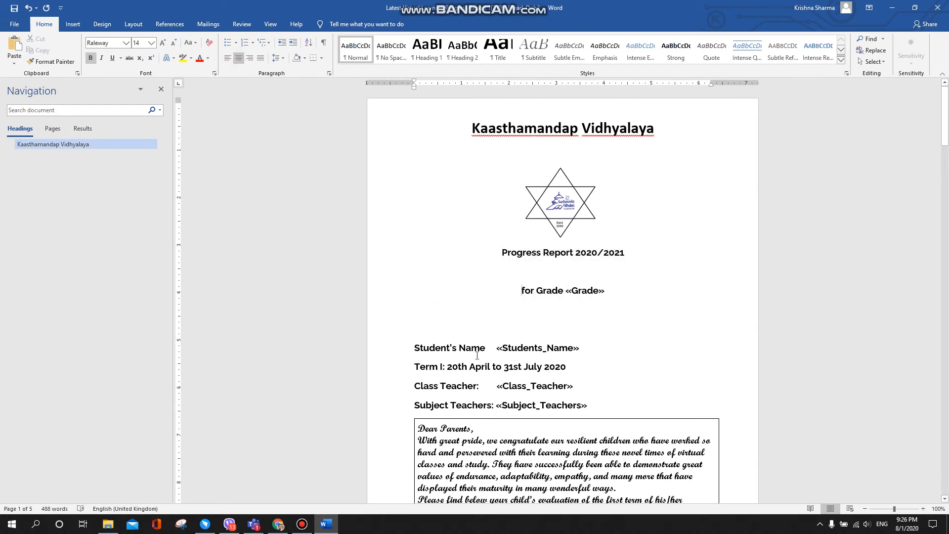
{"action": "left_click", "coordinate": [415, 328]}
{"action": "key", "text": "Delete"}
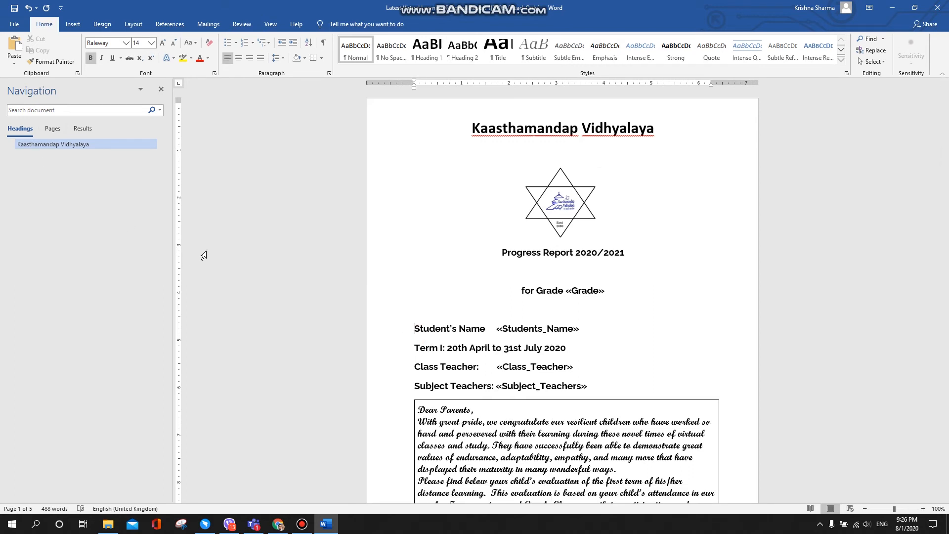
- Finish the mail merge by generating the individual student reports in a new document
{"action": "left_click", "coordinate": [472, 136]}
{"action": "left_click", "coordinate": [208, 25]}
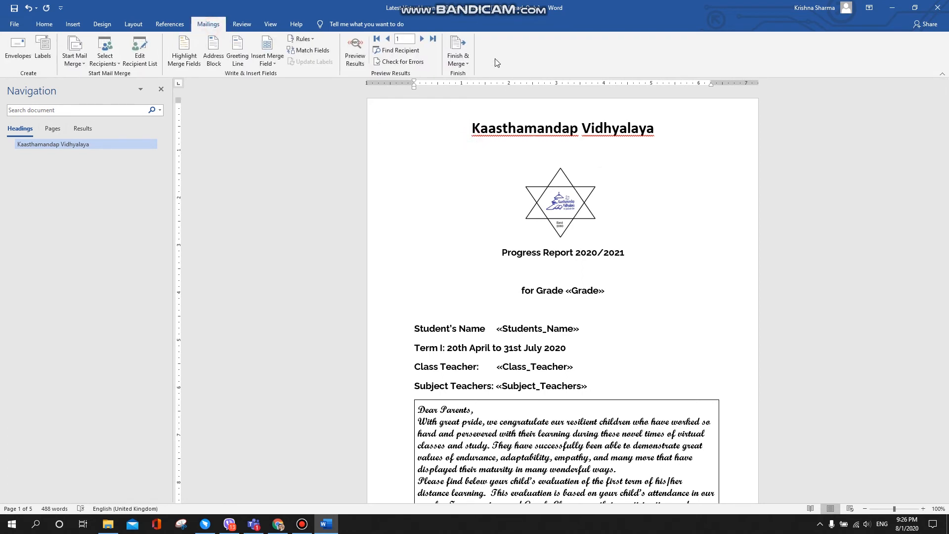
{"action": "left_click", "coordinate": [454, 58]}
{"action": "left_click", "coordinate": [467, 73]}
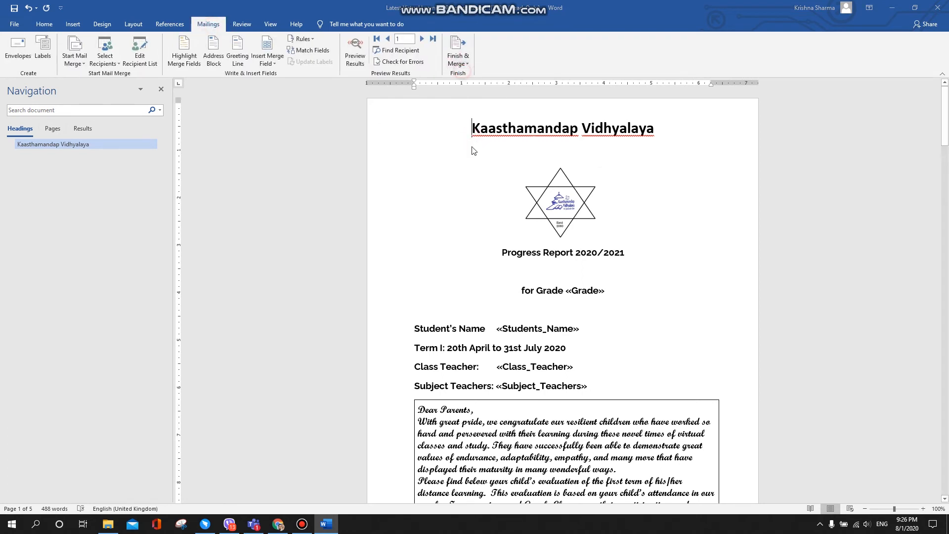
{"action": "left_click", "coordinate": [464, 283]}
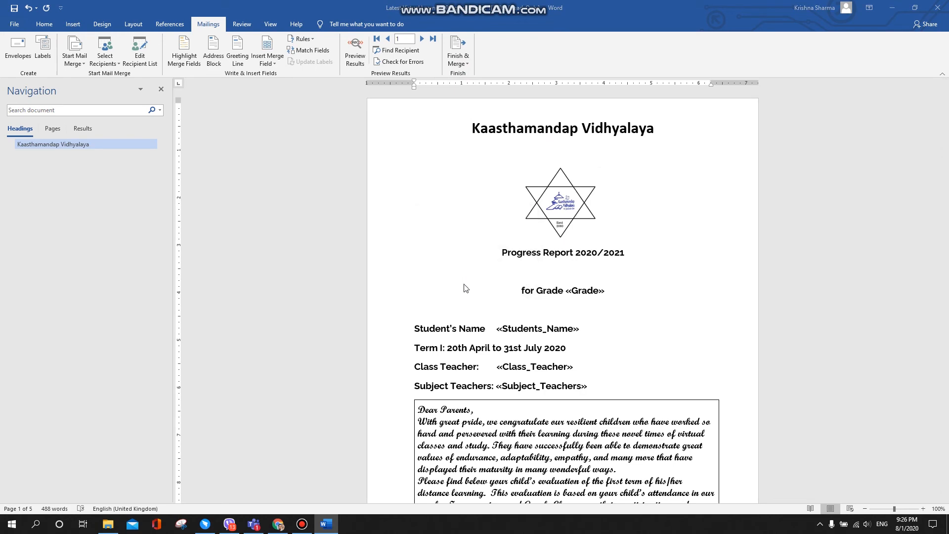
- Open the merged document in Outline view, keep the first heading at Level 1 and show only Level 1
{"action": "left_click", "coordinate": [267, 25]}
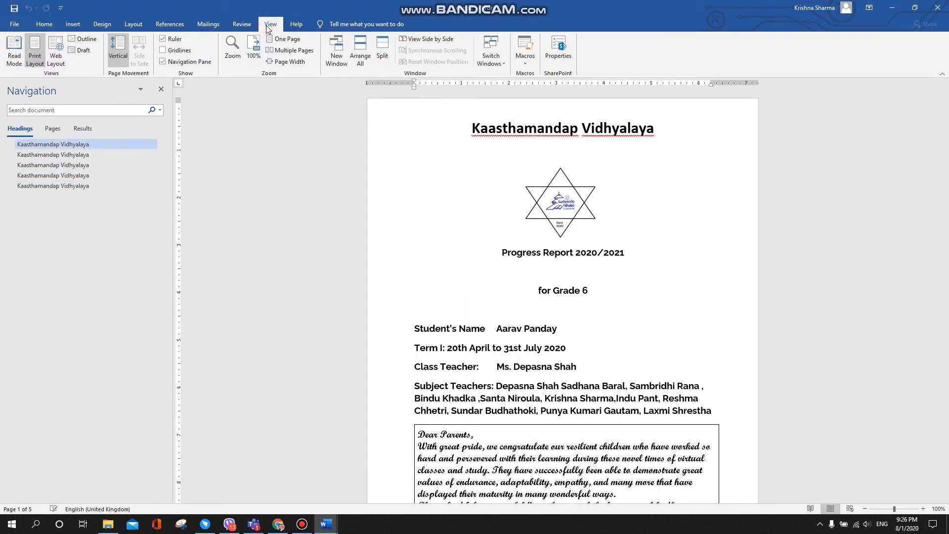
{"action": "left_click", "coordinate": [88, 42]}
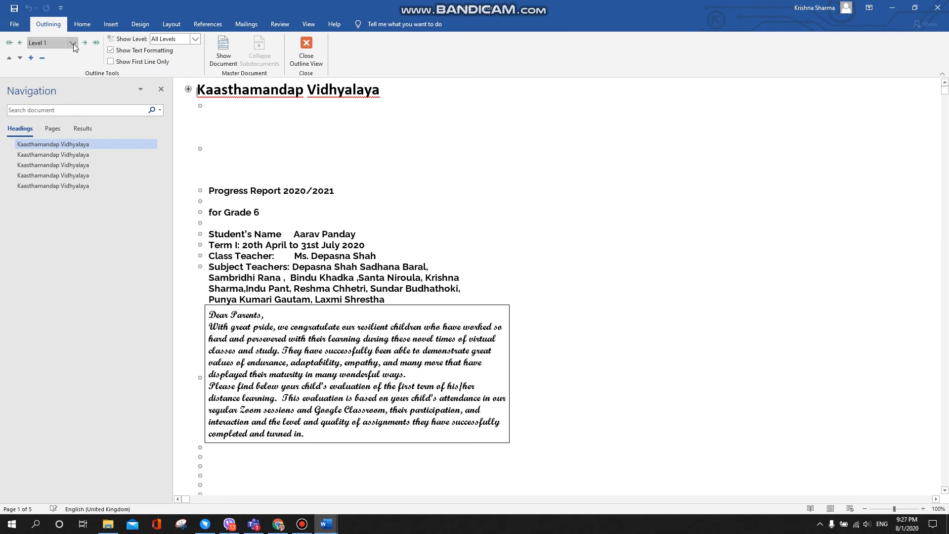
{"action": "left_click", "coordinate": [73, 44]}
{"action": "left_click", "coordinate": [72, 51]}
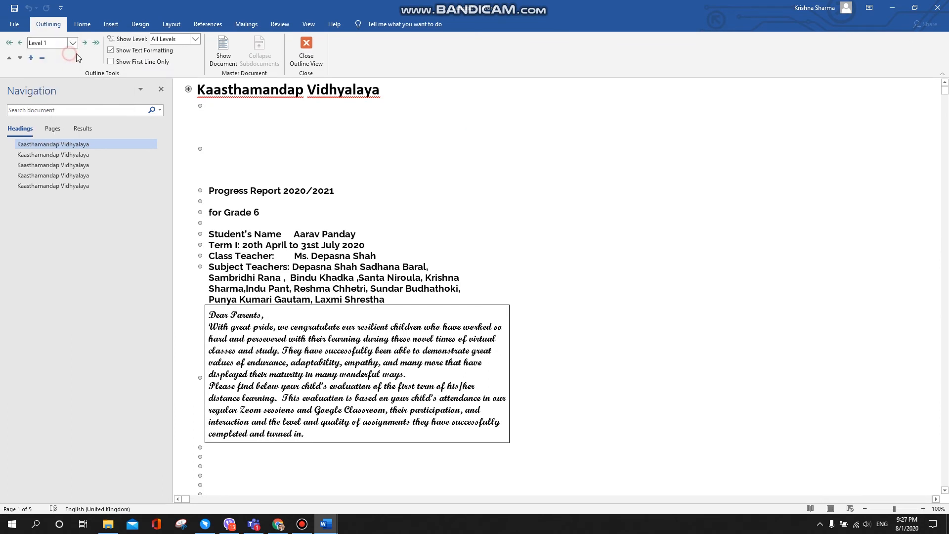
{"action": "left_click", "coordinate": [195, 39]}
{"action": "left_click", "coordinate": [165, 49]}
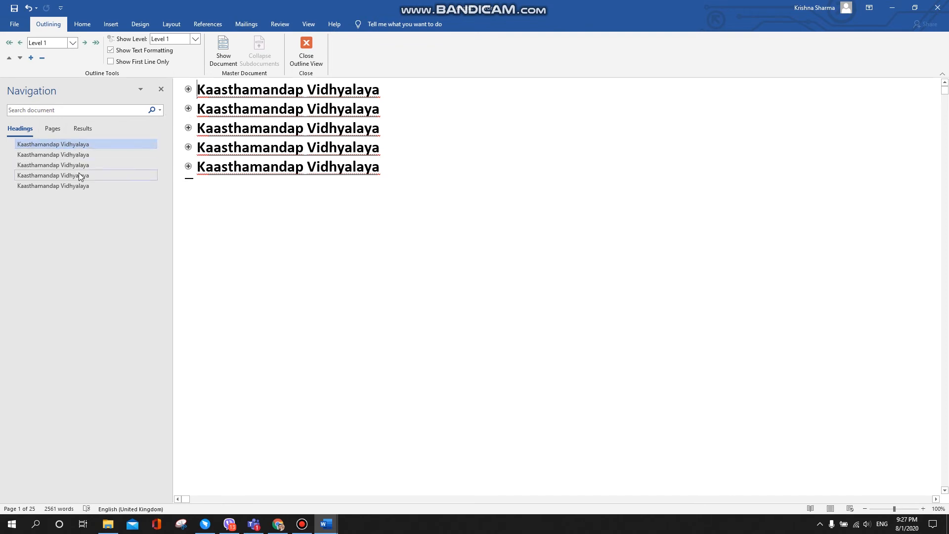
- Show the master document tools, select all five Kaasthamandap Vidhyalaya headings and create subdocuments from them
{"action": "left_click", "coordinate": [225, 57]}
{"action": "left_click_drag", "start_coordinate": [416, 188], "coordinate": [182, 87]}
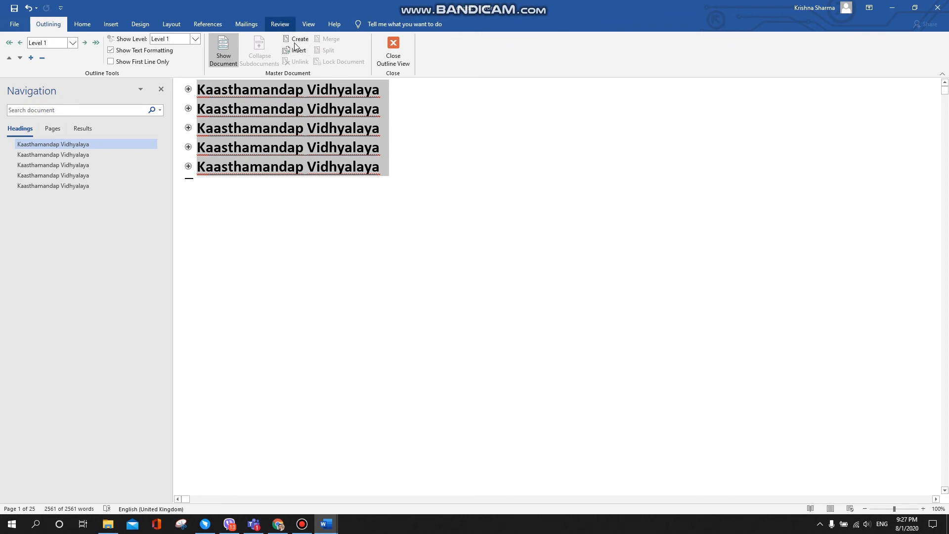
{"action": "left_click", "coordinate": [295, 42]}
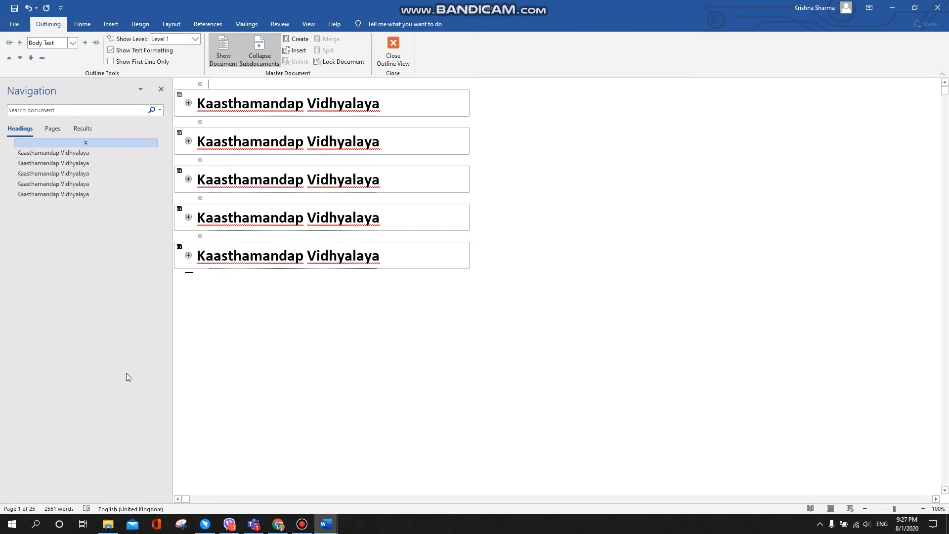
- Save the master document as Kaasthamandap Vidhyalaya in the Desktop > KV > test folder
{"action": "key", "text": "F12"}
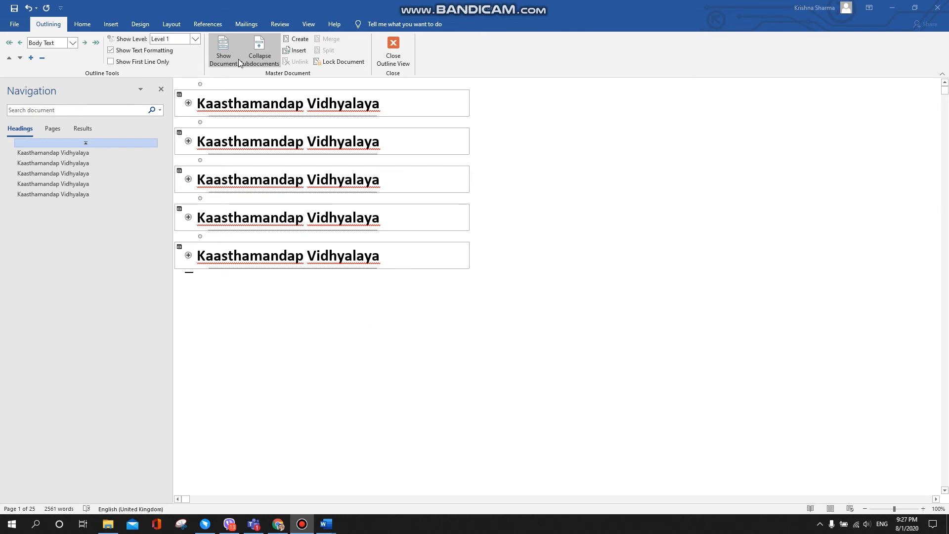
{"action": "left_click", "coordinate": [15, 27]}
{"action": "left_click", "coordinate": [33, 155]}
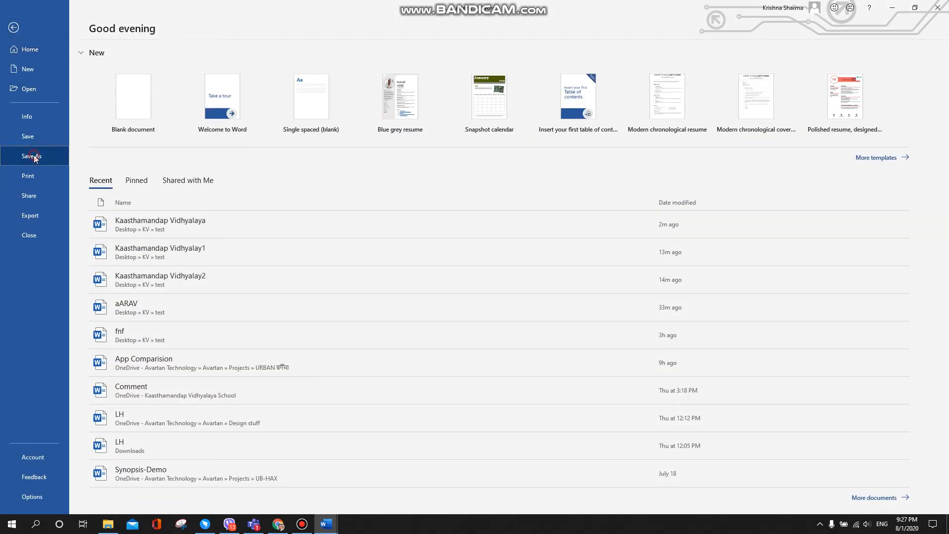
{"action": "left_click", "coordinate": [313, 105]}
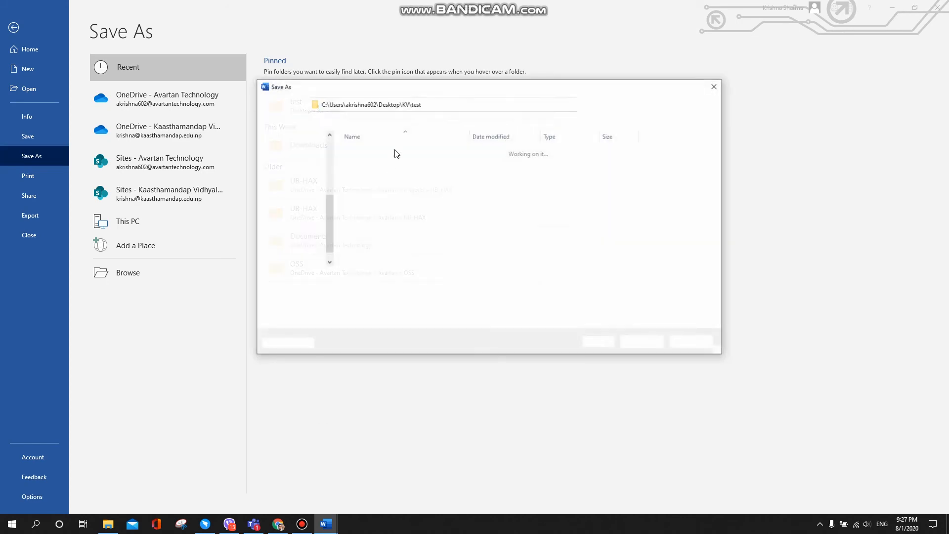
{"action": "left_click", "coordinate": [647, 344]}
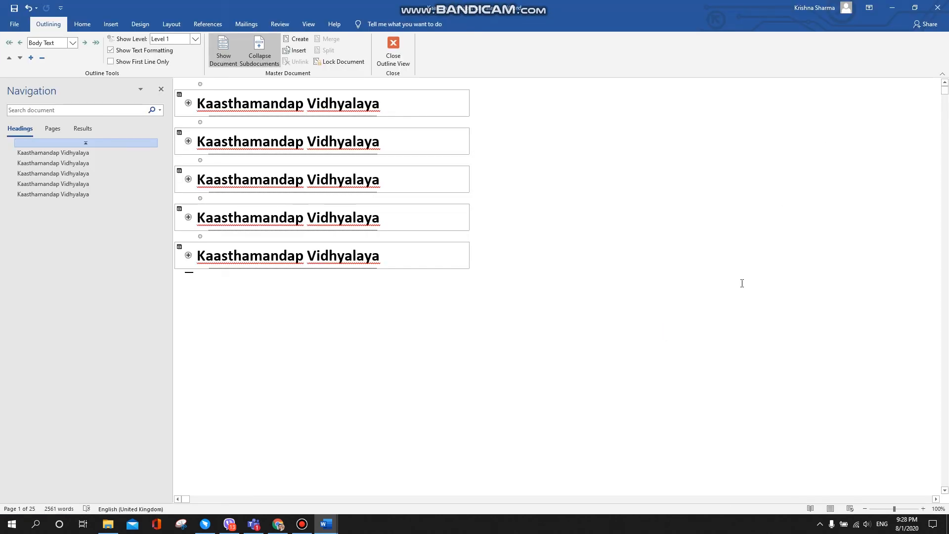
- Minimise the master document and close the mail merge template document
{"action": "left_click", "coordinate": [884, 10]}
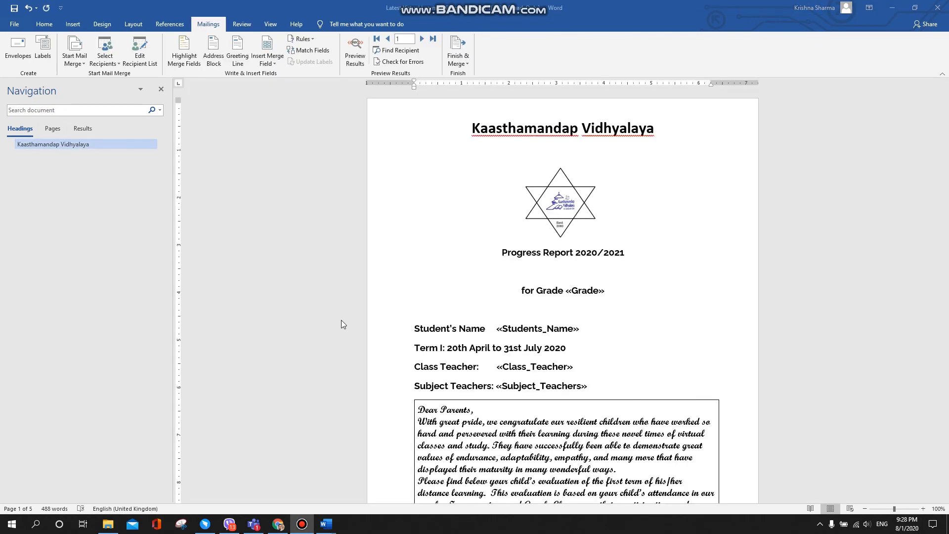
{"action": "left_click", "coordinate": [933, 9]}
{"action": "left_click", "coordinate": [474, 275]}
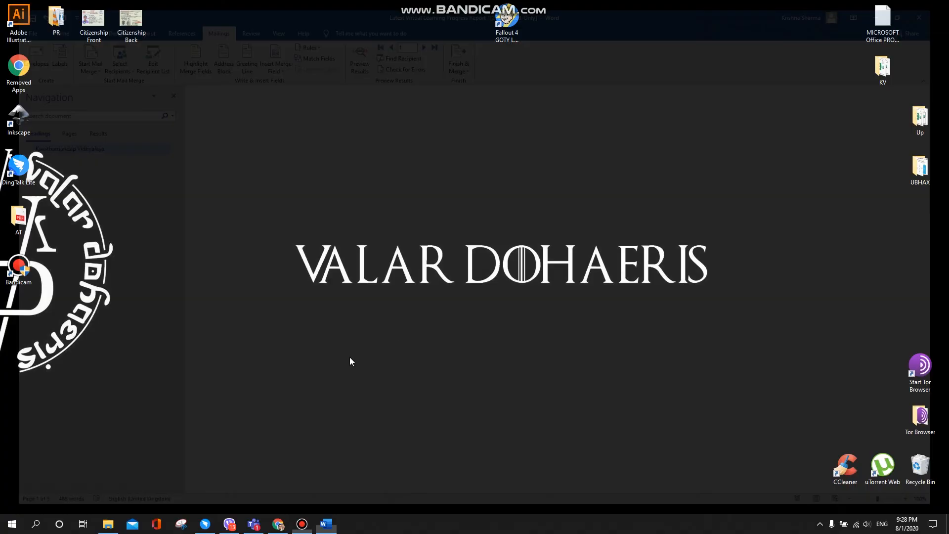
- Switch to File Explorer and look over the generated report files in the test folder
{"action": "left_click", "coordinate": [106, 525]}
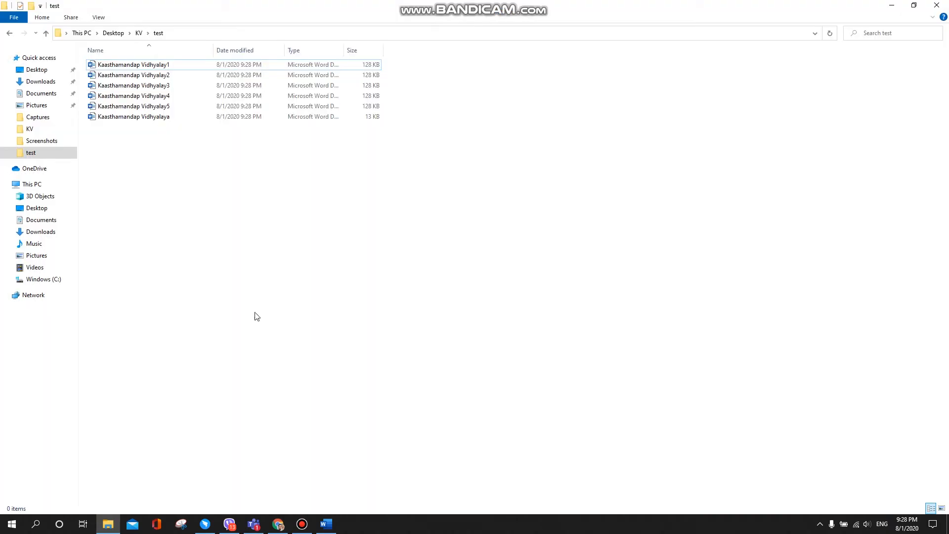
{"action": "left_click_drag", "start_coordinate": [408, 109], "coordinate": [269, 67]}
{"action": "left_click", "coordinate": [275, 229]}
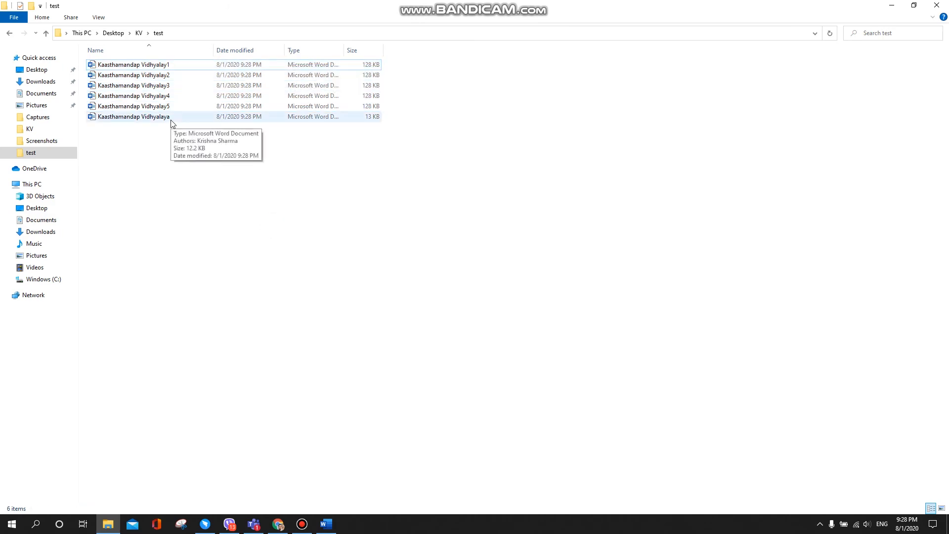
- Close the open master document and reopen Kaasthamandap Vidhyalaya from the test folder to examine its subdocument links
{"action": "double_click", "coordinate": [173, 119]}
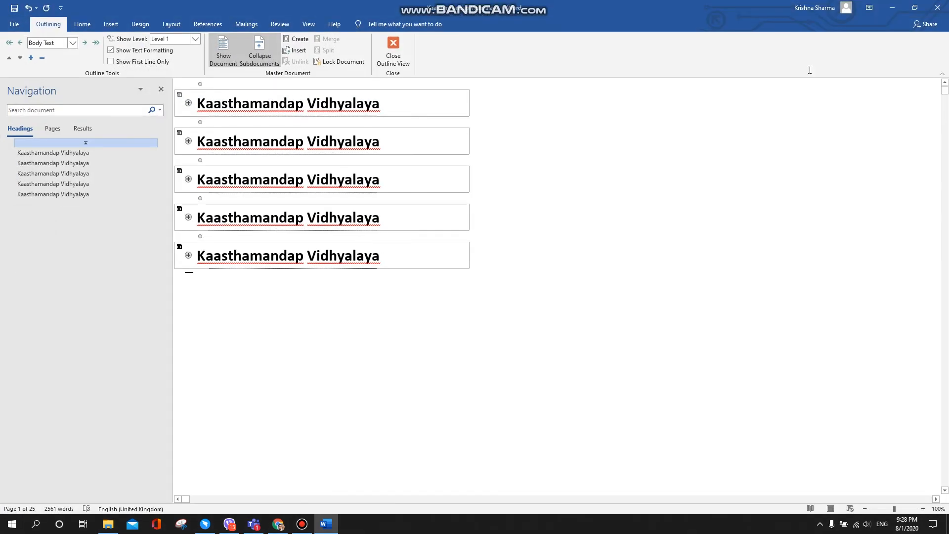
{"action": "left_click", "coordinate": [936, 10]}
{"action": "double_click", "coordinate": [166, 116]}
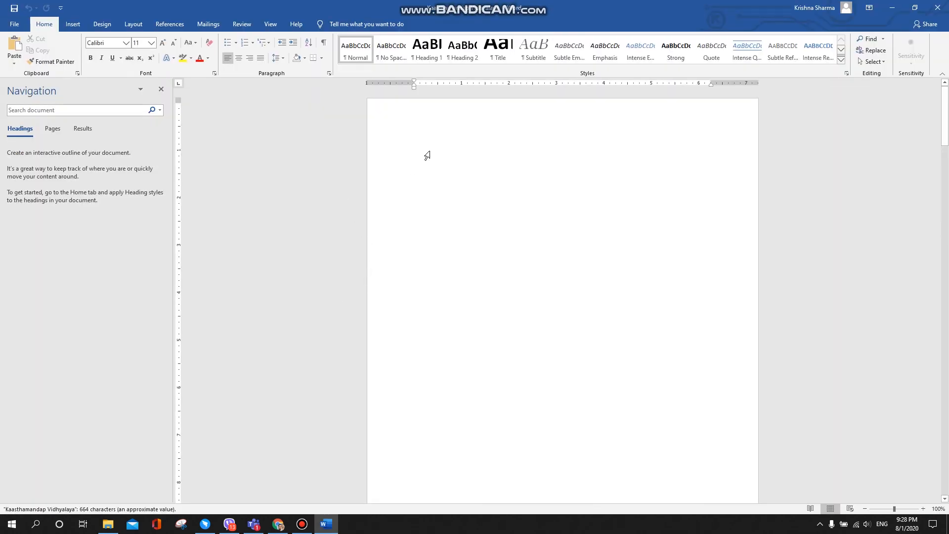
{"action": "scroll", "coordinate": [427, 156], "scroll_direction": "down", "scroll_amount": 15}
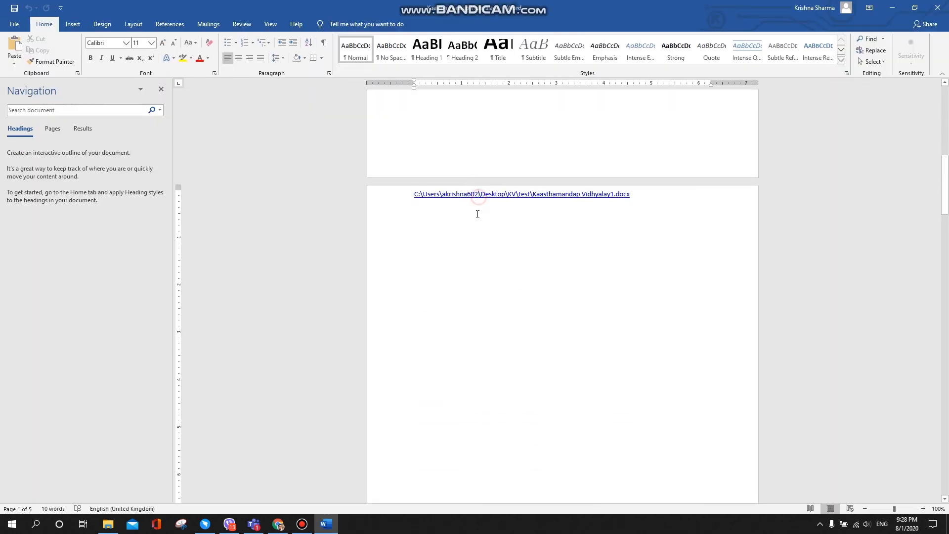
{"action": "scroll", "coordinate": [478, 213], "scroll_direction": "up", "scroll_amount": 6}
{"action": "scroll", "coordinate": [477, 217], "scroll_direction": "down", "scroll_amount": 18}
- Close the master document and delete its file, Kaasthamandap Vidhyalaya, from the test folder
{"action": "left_click", "coordinate": [937, 7]}
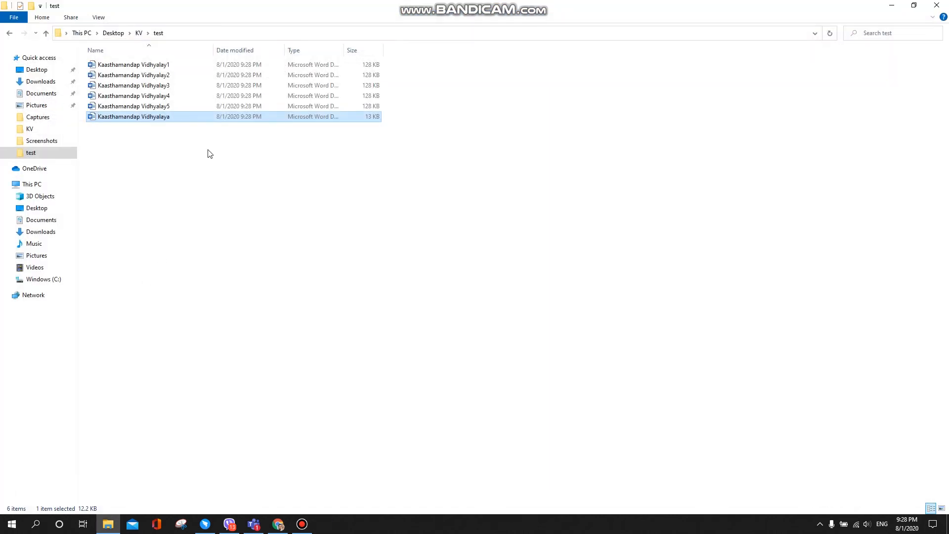
{"action": "key", "text": "Delete"}
- Open Kaasthamandap Vidhyalay1, check the student's subject grades and attendance marks, and close the report
{"action": "double_click", "coordinate": [141, 64]}
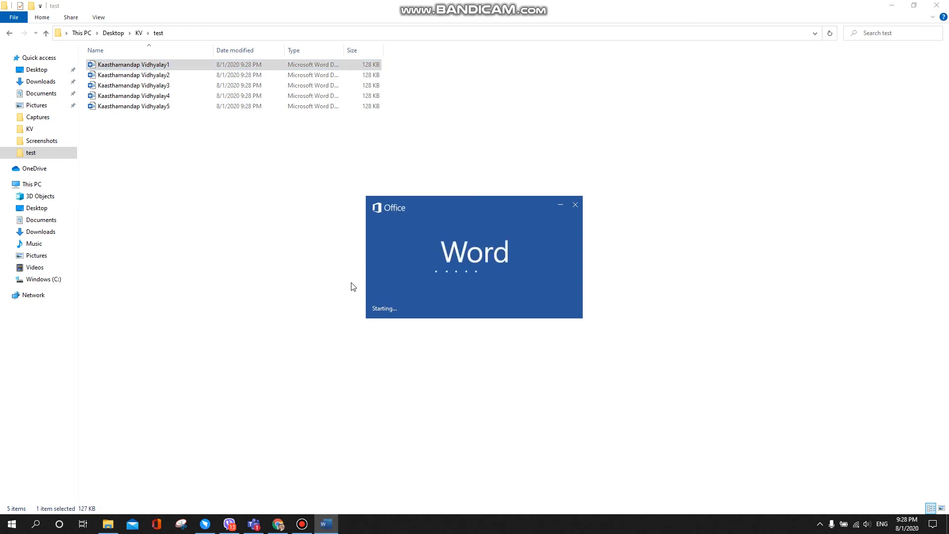
{"action": "scroll", "coordinate": [509, 305], "scroll_direction": "down", "scroll_amount": 1}
{"action": "scroll", "coordinate": [509, 305], "scroll_direction": "down", "scroll_amount": 15}
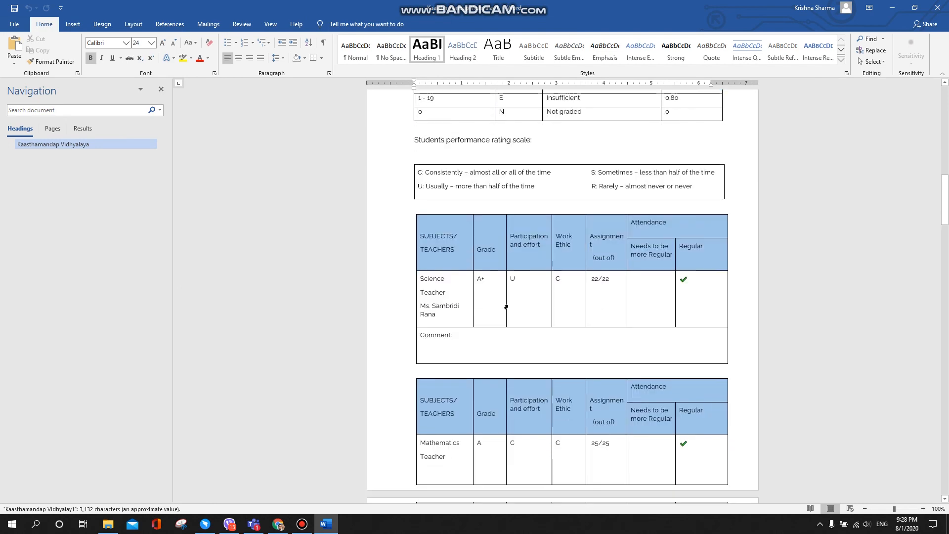
{"action": "scroll", "coordinate": [506, 307], "scroll_direction": "down", "scroll_amount": 1}
{"action": "left_click", "coordinate": [497, 297]}
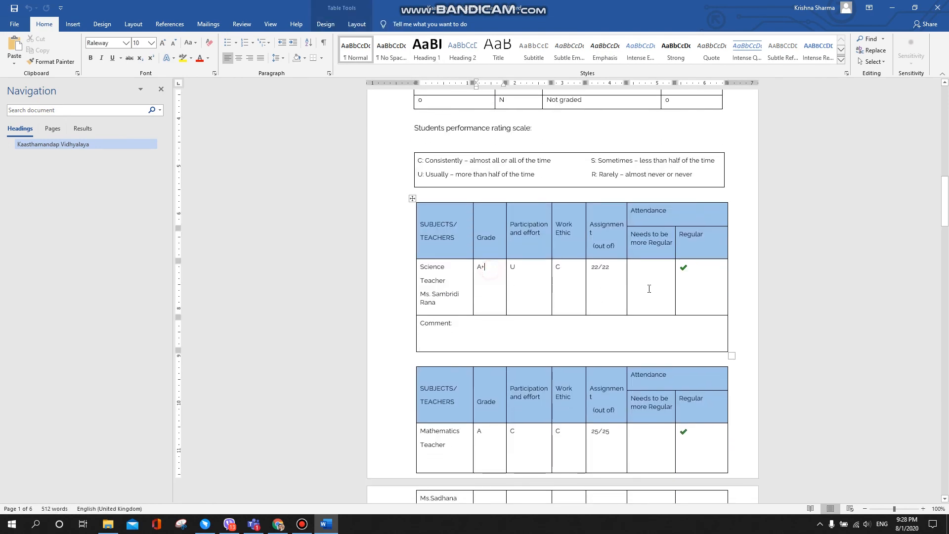
{"action": "left_click", "coordinate": [703, 277]}
{"action": "scroll", "coordinate": [638, 373], "scroll_direction": "down", "scroll_amount": 2}
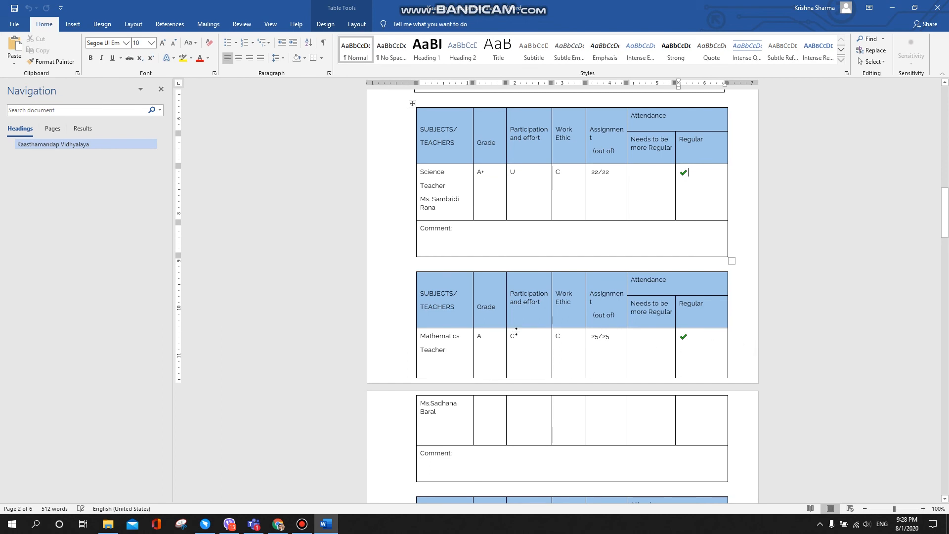
{"action": "left_click", "coordinate": [938, 8]}
- Open Kaasthamandap Vidhyalay5, check the Science and Mathematics grades and attendance marks, and close the report
{"action": "double_click", "coordinate": [151, 108]}
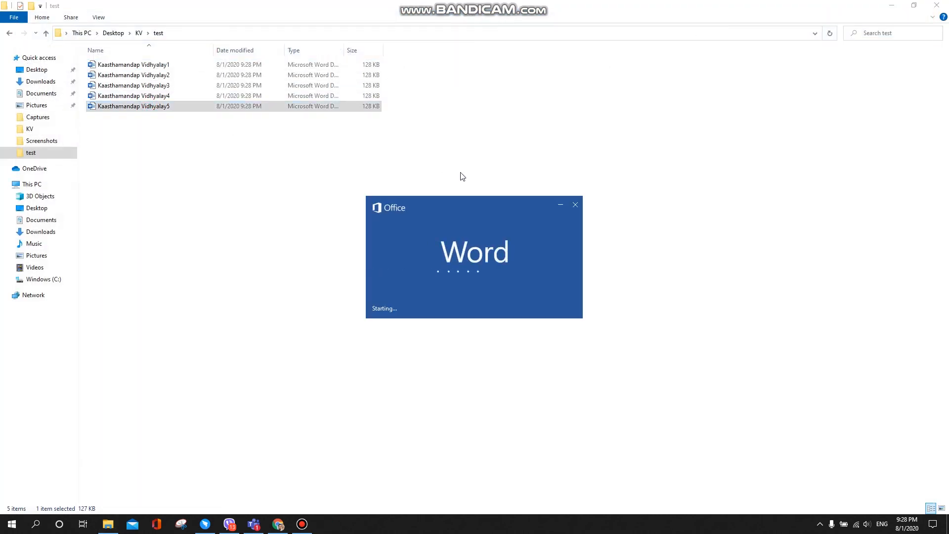
{"action": "scroll", "coordinate": [532, 229], "scroll_direction": "down", "scroll_amount": 3}
{"action": "scroll", "coordinate": [532, 228], "scroll_direction": "down", "scroll_amount": 10}
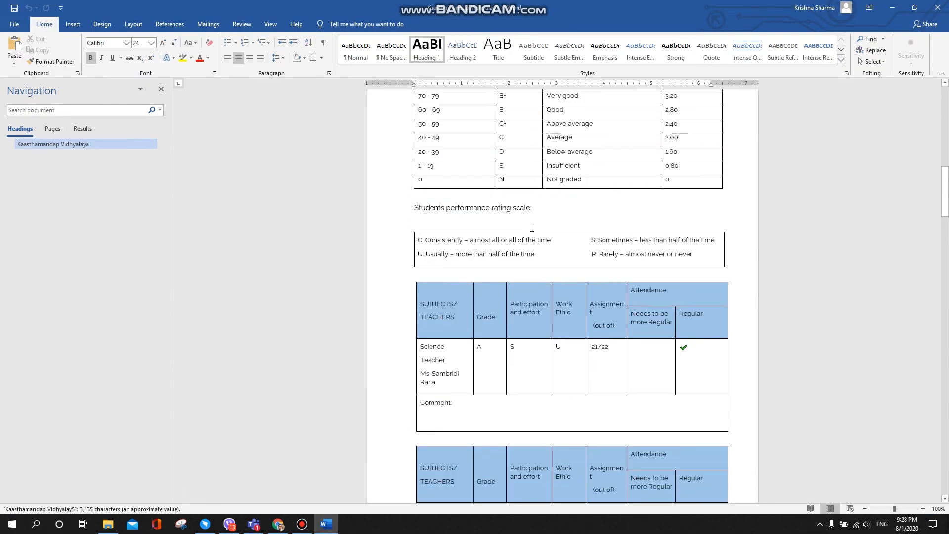
{"action": "scroll", "coordinate": [531, 228], "scroll_direction": "down", "scroll_amount": 2}
{"action": "left_click", "coordinate": [694, 308]}
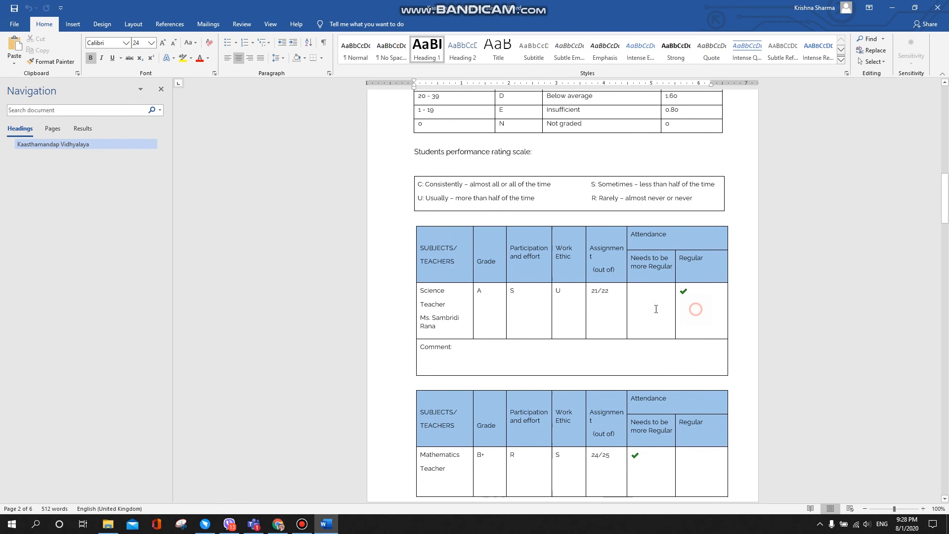
{"action": "left_click", "coordinate": [493, 294]}
{"action": "scroll", "coordinate": [491, 367], "scroll_direction": "down", "scroll_amount": 3}
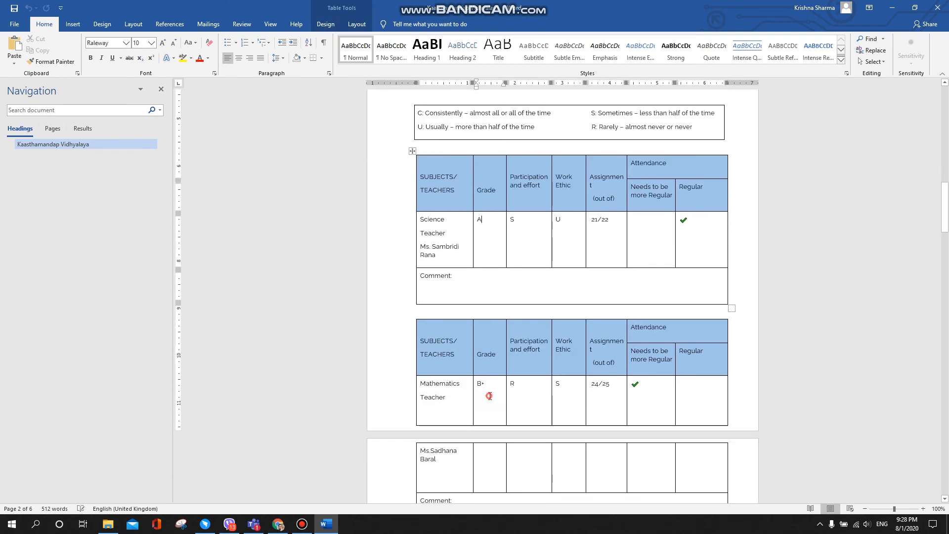
{"action": "left_click", "coordinate": [646, 388]}
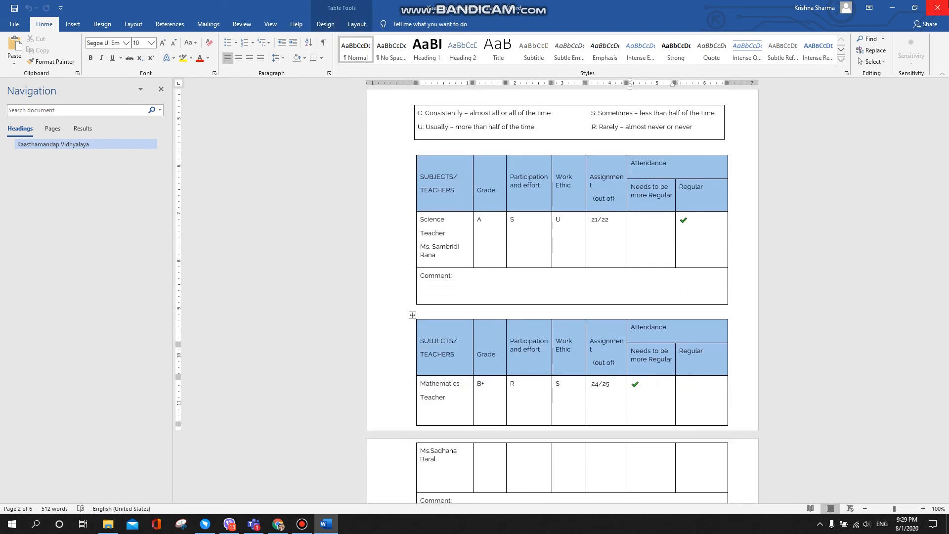
{"action": "left_click", "coordinate": [938, 8]}
- Reopen Kaasthamandap Vidhyalay5 and review the view options and mail merge commands used for the reports
{"action": "left_click_drag", "start_coordinate": [276, 176], "coordinate": [142, 52]}
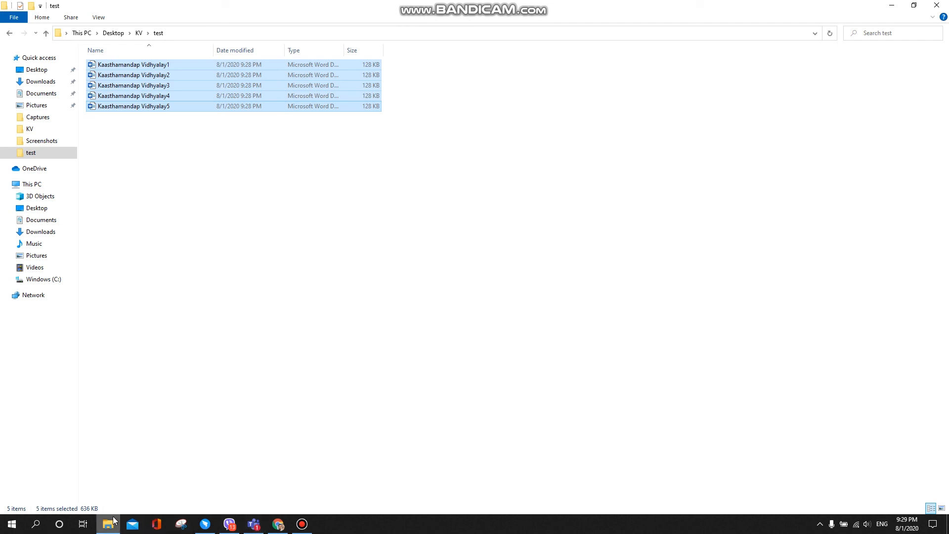
{"action": "double_click", "coordinate": [182, 110]}
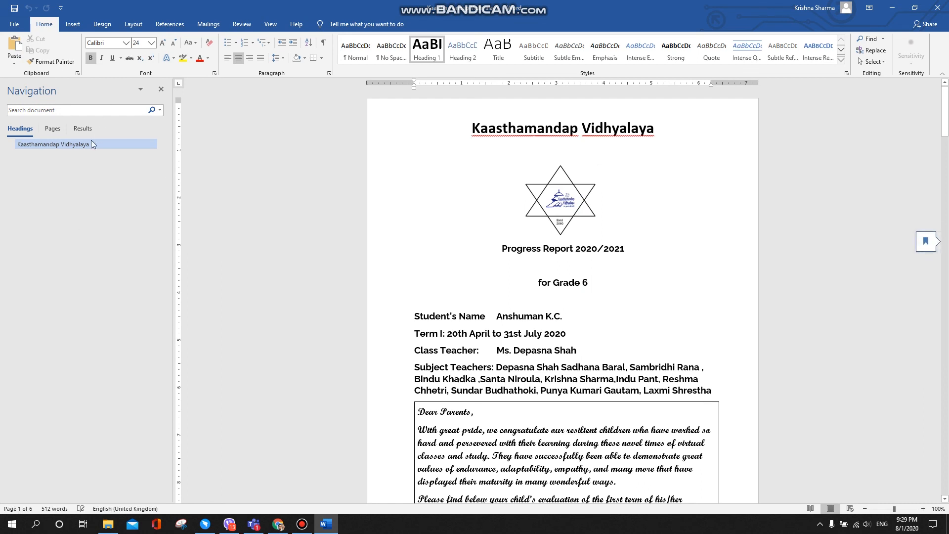
{"action": "left_click", "coordinate": [270, 25]}
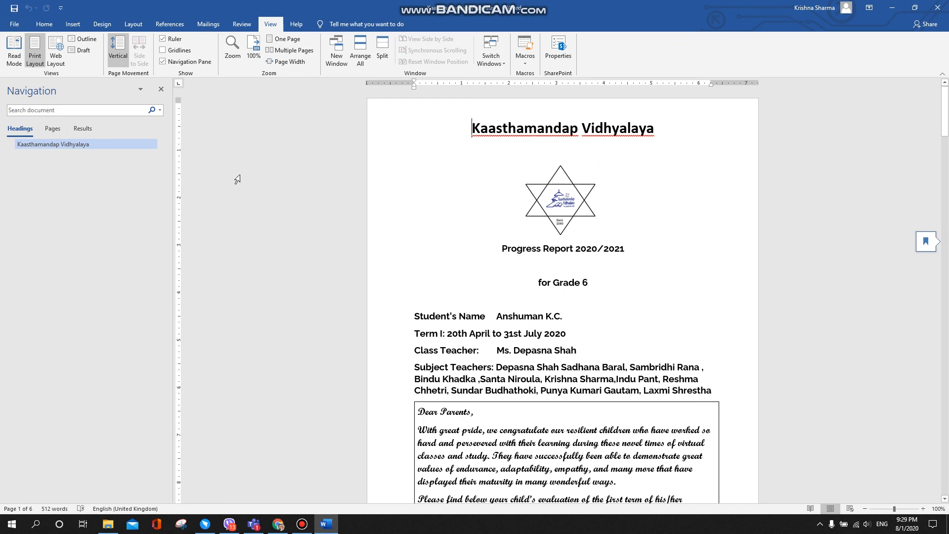
{"action": "left_click", "coordinate": [211, 25]}
{"action": "left_click", "coordinate": [101, 66]}
{"action": "left_click", "coordinate": [273, 165]}
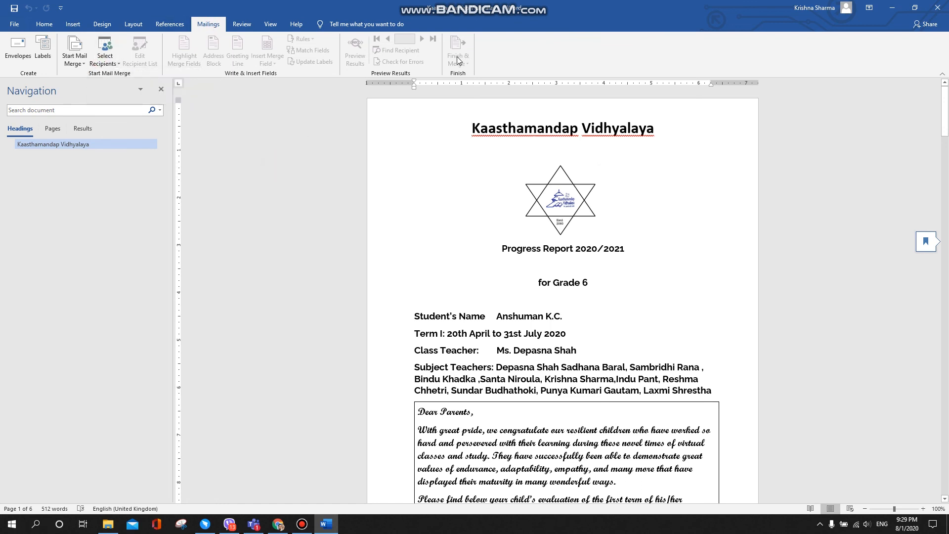
- Review the master document tools for the report in Outline view, and close the report and the test folder
{"action": "left_click", "coordinate": [273, 27]}
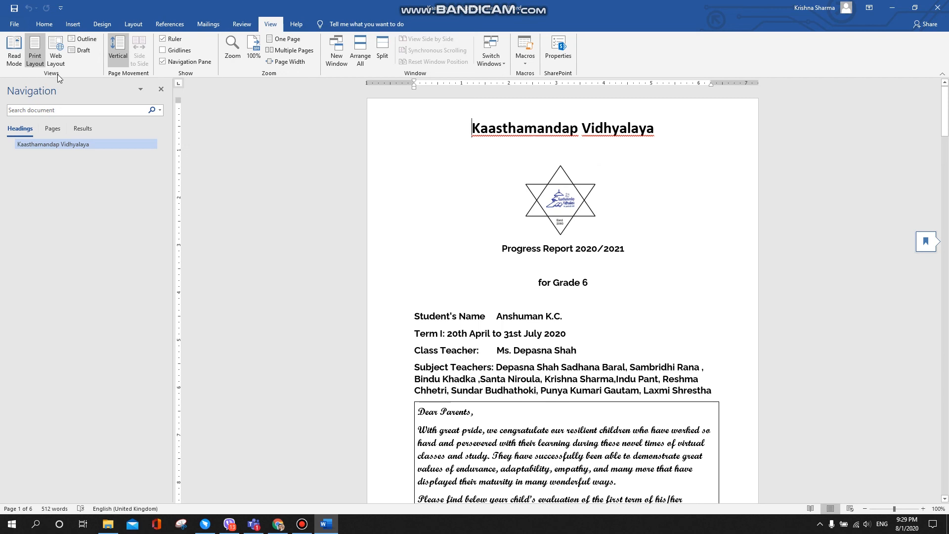
{"action": "left_click", "coordinate": [90, 38]}
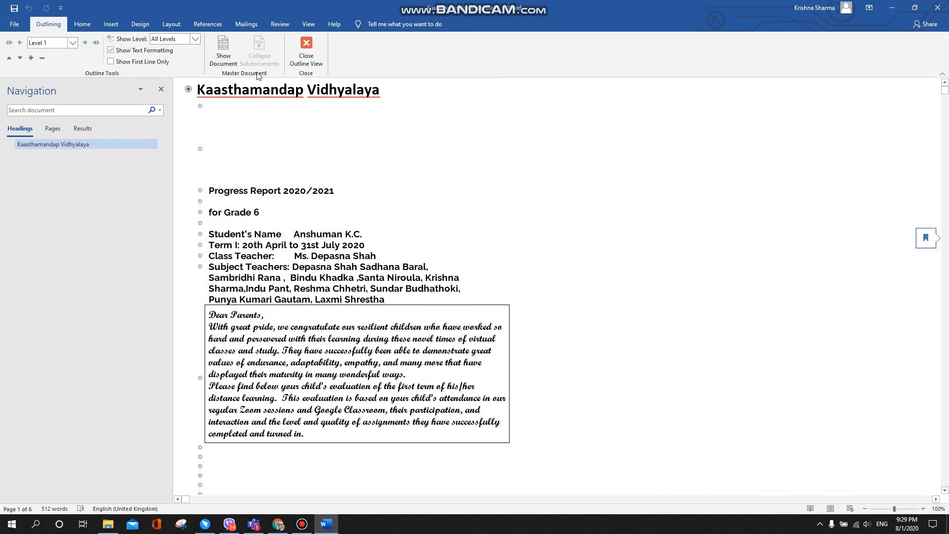
{"action": "left_click", "coordinate": [225, 58]}
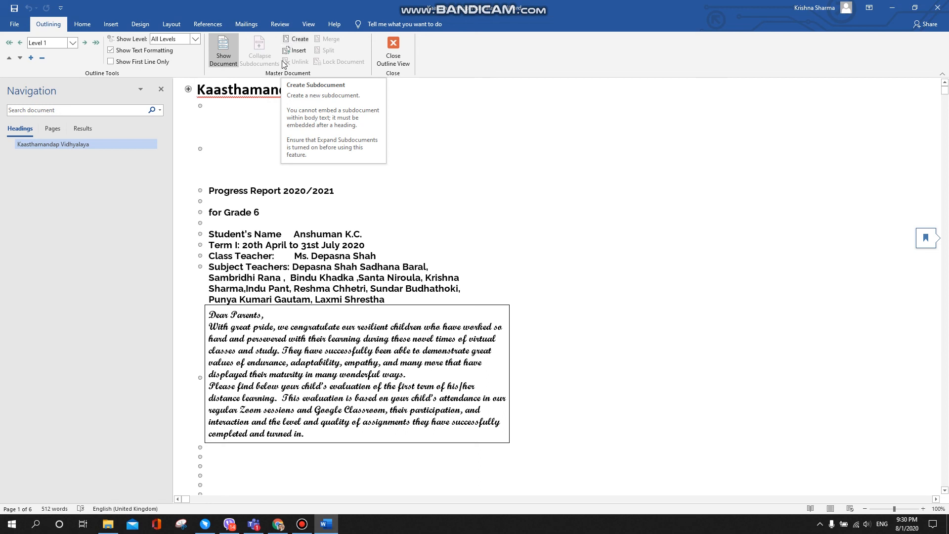
{"action": "left_click", "coordinate": [557, 211]}
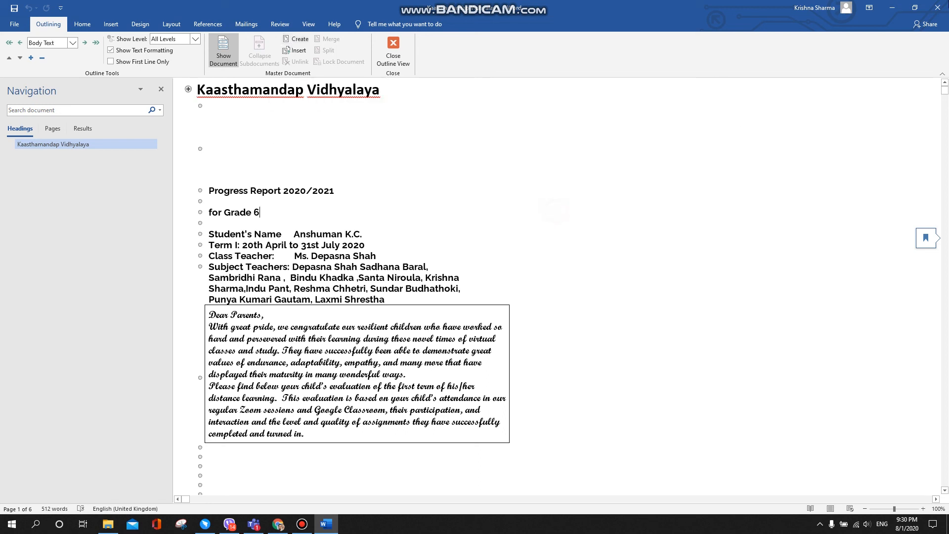
{"action": "left_click", "coordinate": [939, 6]}
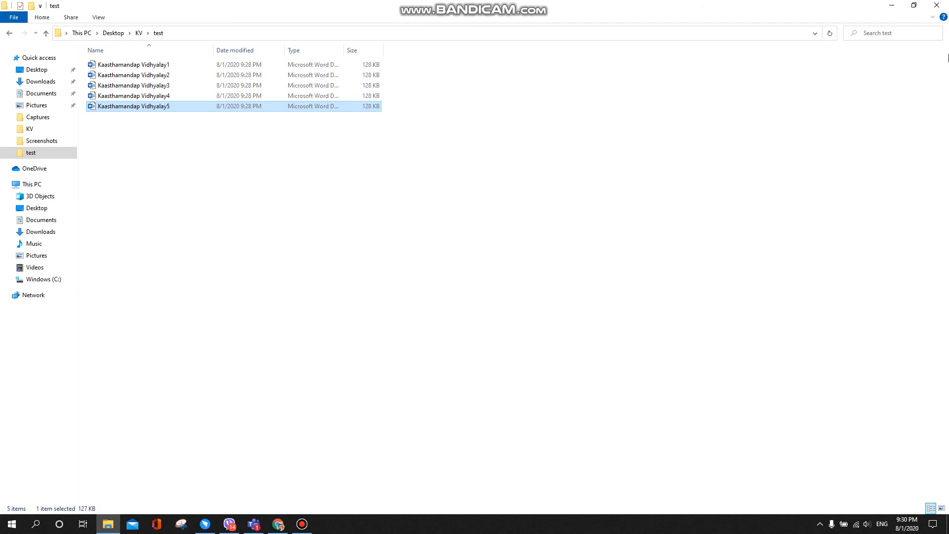
{"action": "left_click", "coordinate": [945, 4]}
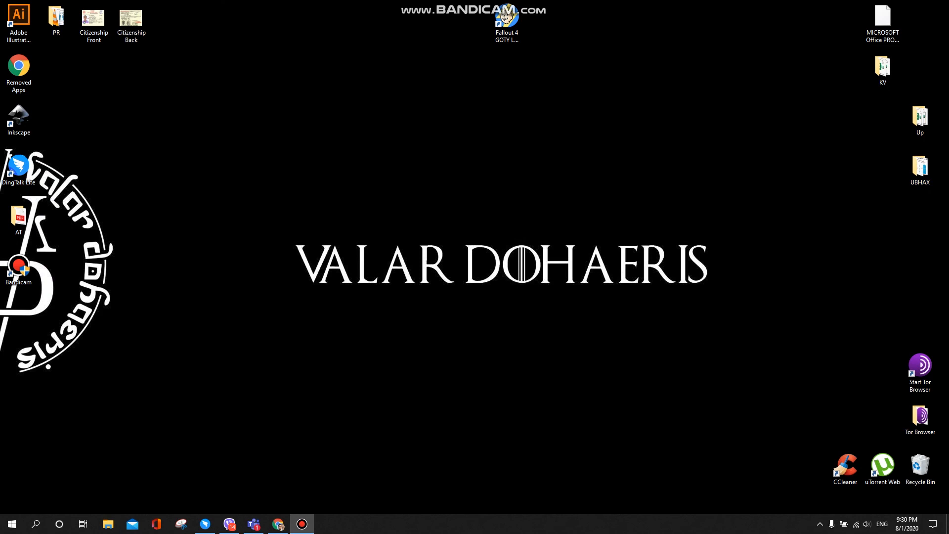